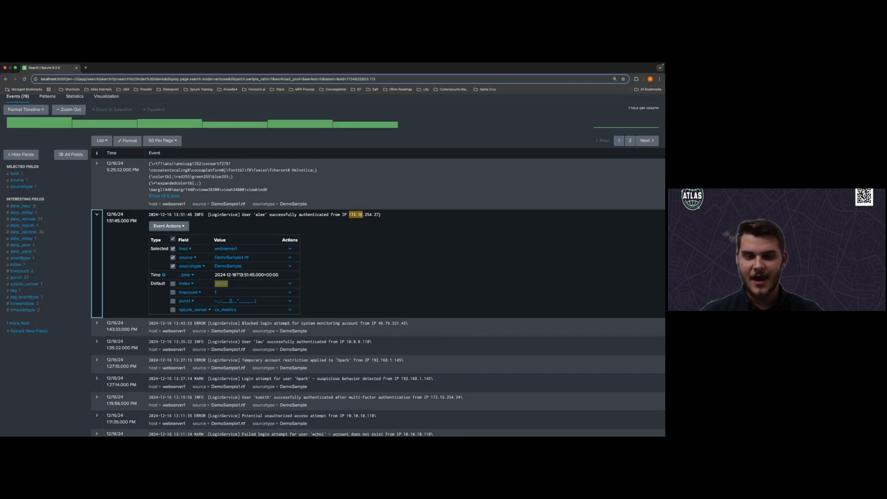
# Collapse the expanded event and open the Field extractions page from the Fields settings
pyautogui.click(101, 216)
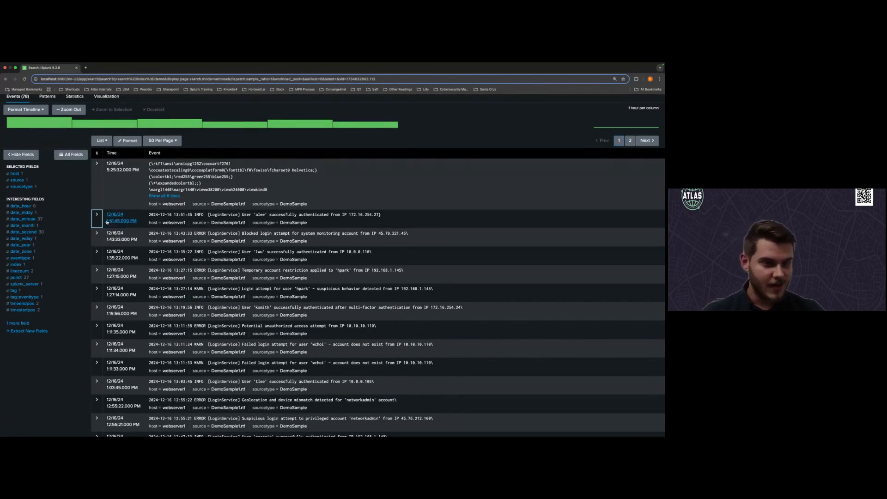
pyautogui.scroll(3, 105, 239)
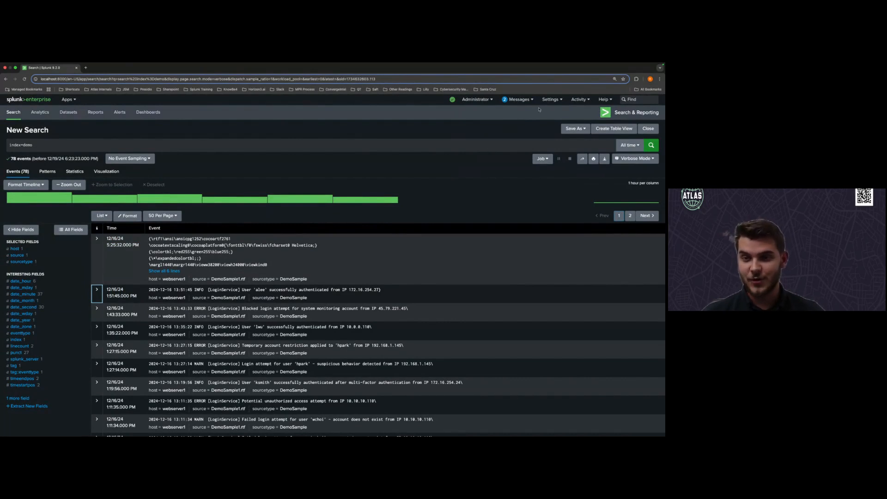
pyautogui.click(551, 100)
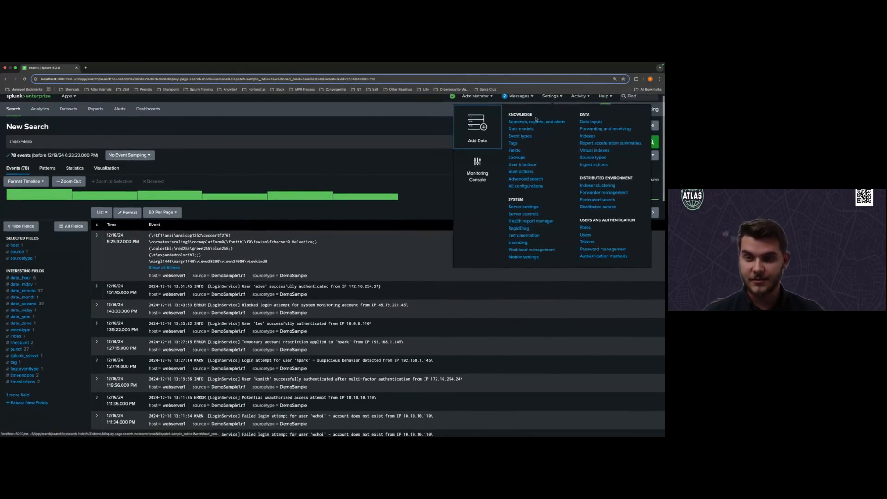
pyautogui.click(515, 150)
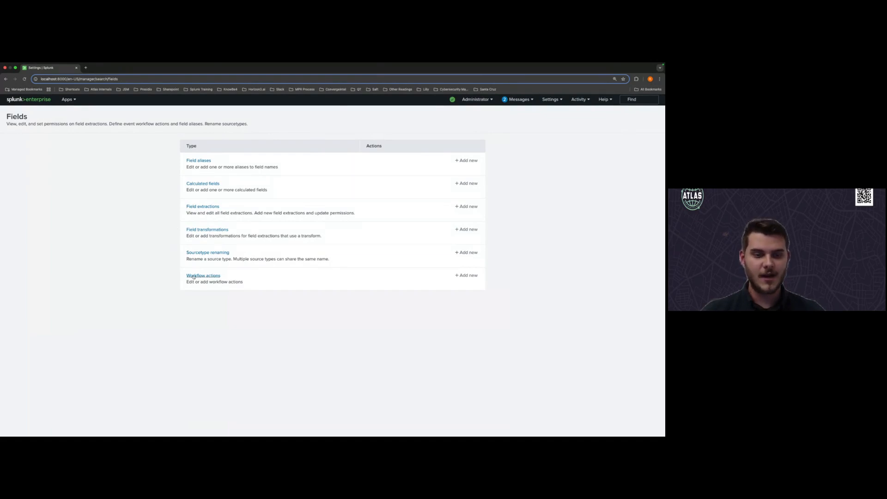
pyautogui.click(199, 208)
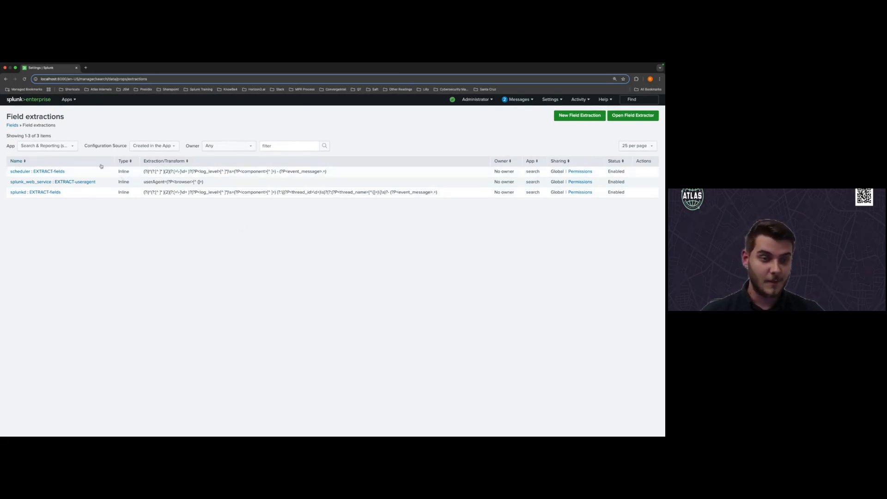
# Check the app and configuration source filters, and filter the field extractions by the owner Administrator (admin)
pyautogui.click(72, 147)
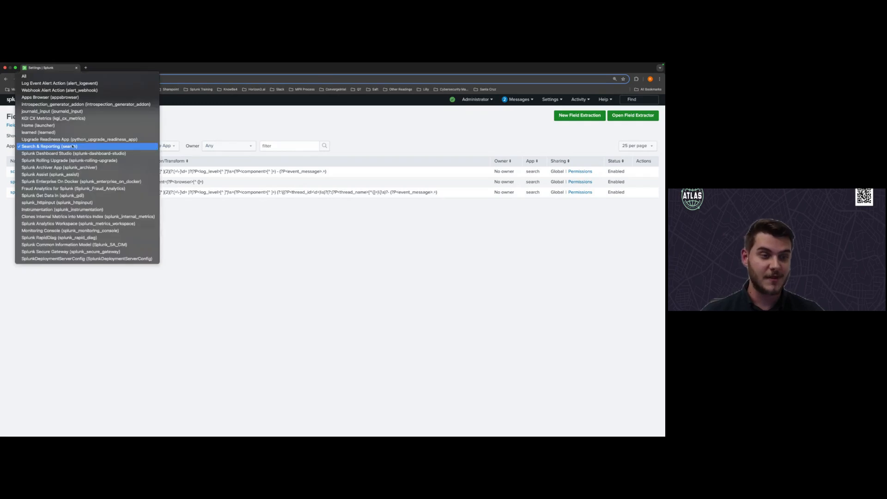
pyautogui.click(147, 146)
pyautogui.click(228, 146)
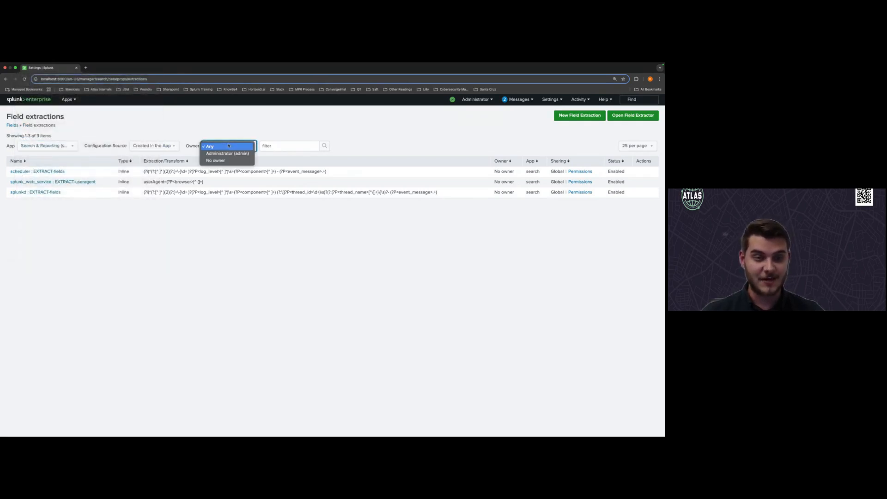
pyautogui.click(224, 153)
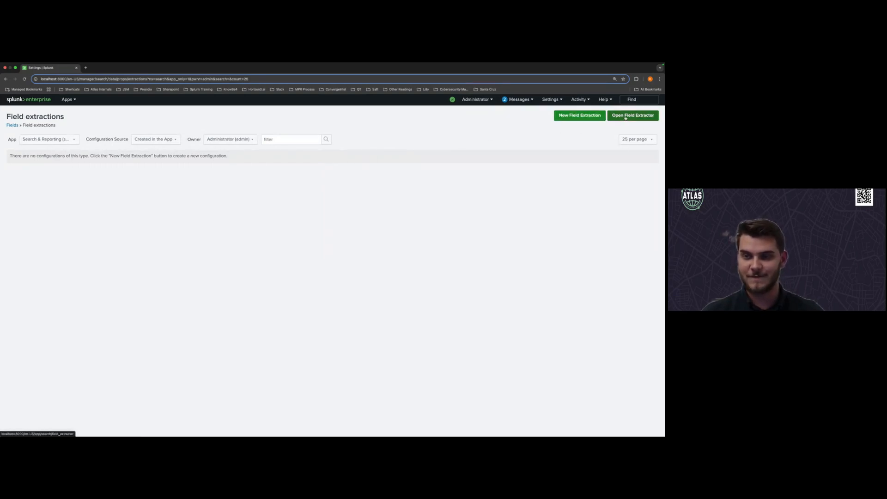
# Examine the destination app, apply-to, type and extraction settings of a new field extraction, and leave without saving
pyautogui.click(580, 116)
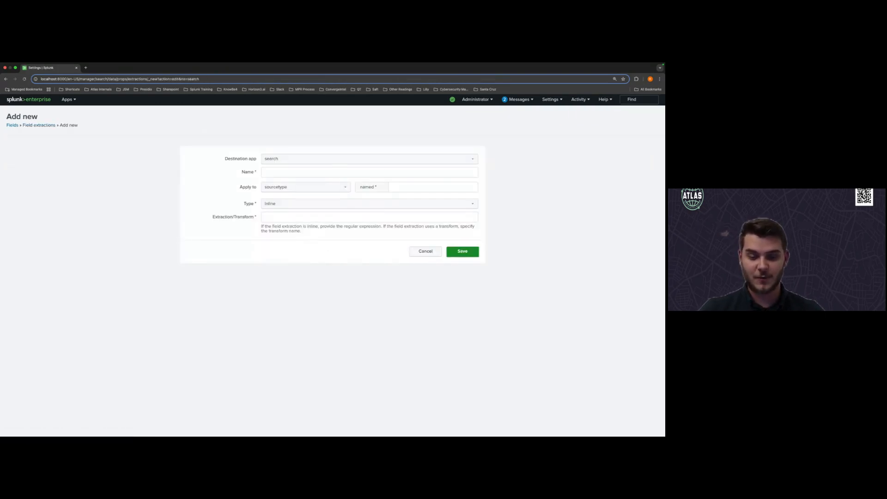
pyautogui.press('super+Tab')
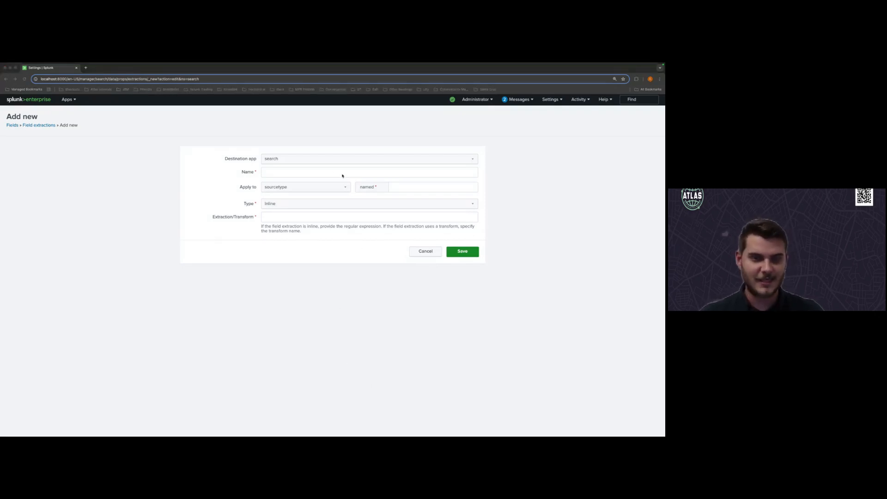
pyautogui.click(314, 159)
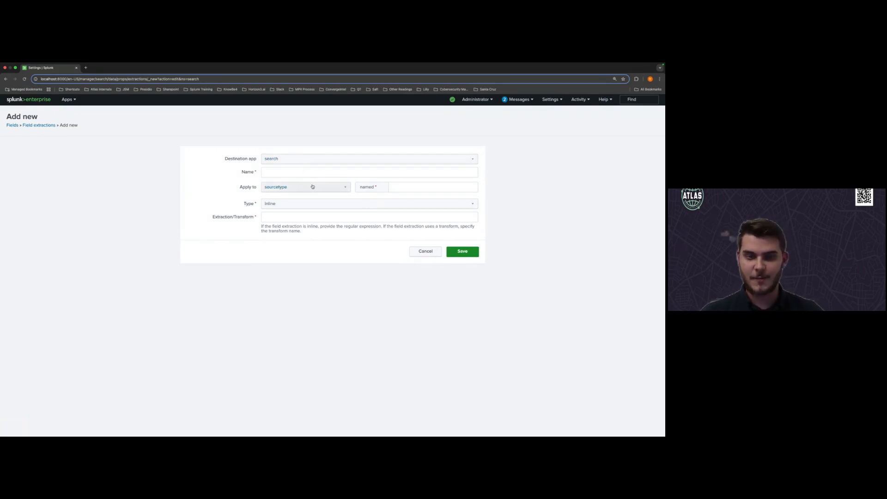
pyautogui.click(313, 186)
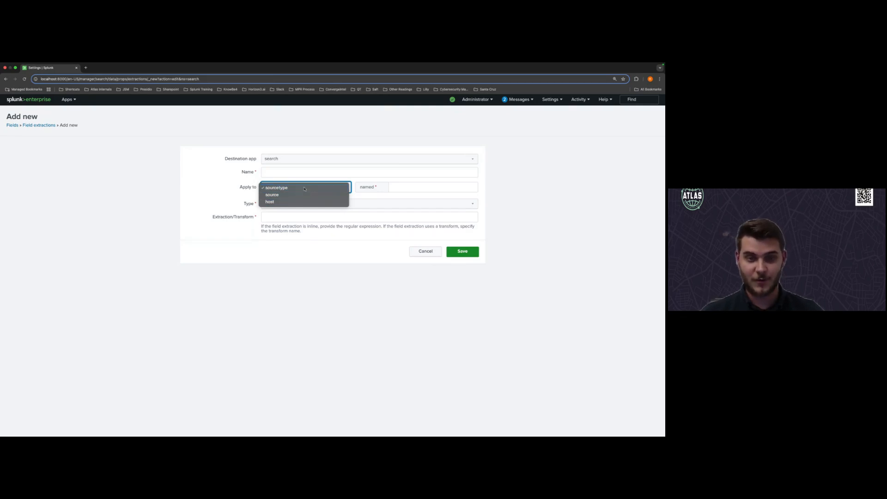
pyautogui.click(304, 188)
pyautogui.click(308, 203)
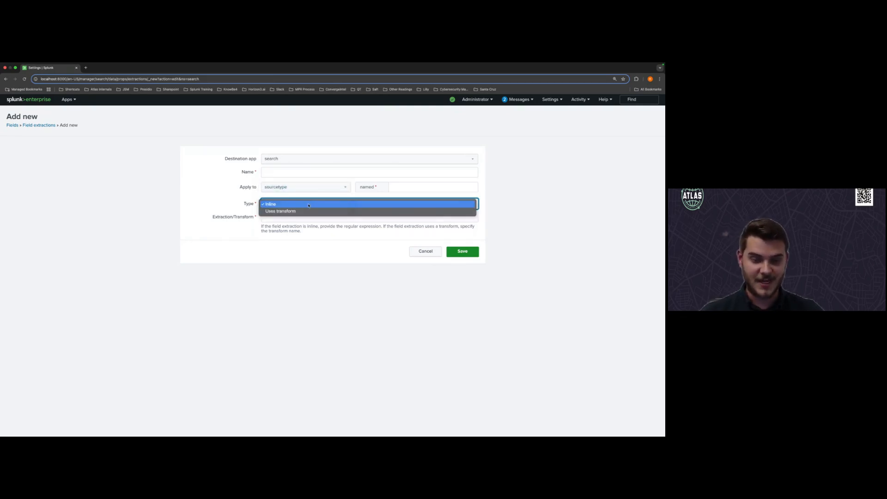
pyautogui.click(308, 205)
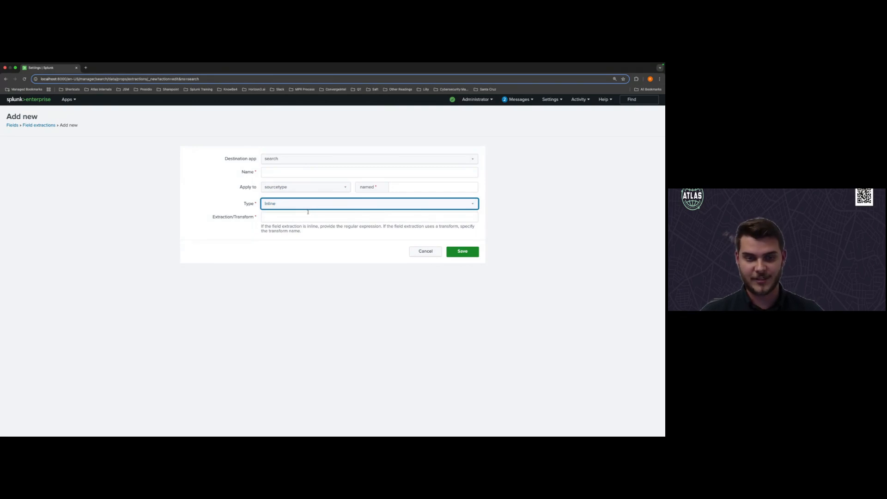
pyautogui.click(295, 221)
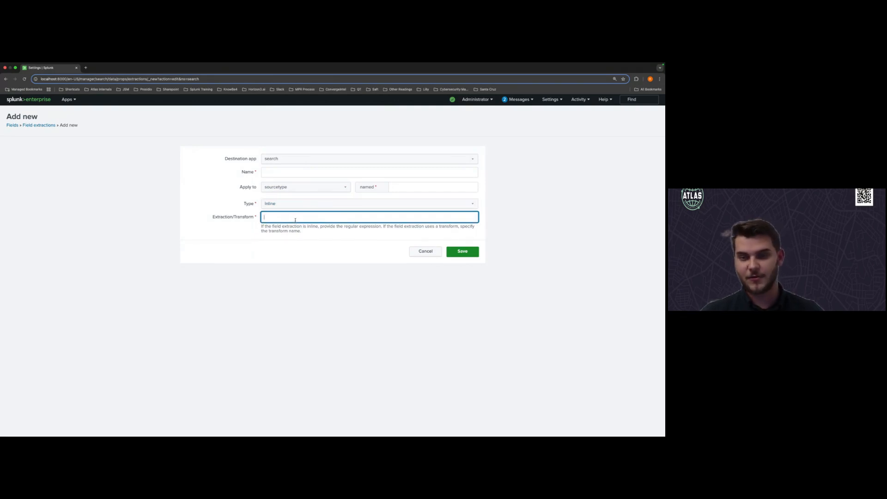
pyautogui.click(423, 251)
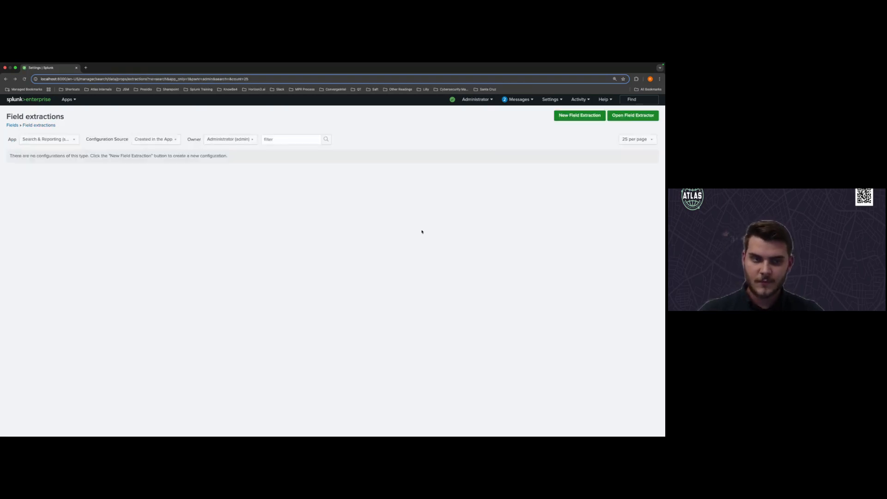
# Open the Field Extractor and choose sourcetype as the data type and snort as the source type
pyautogui.click(613, 116)
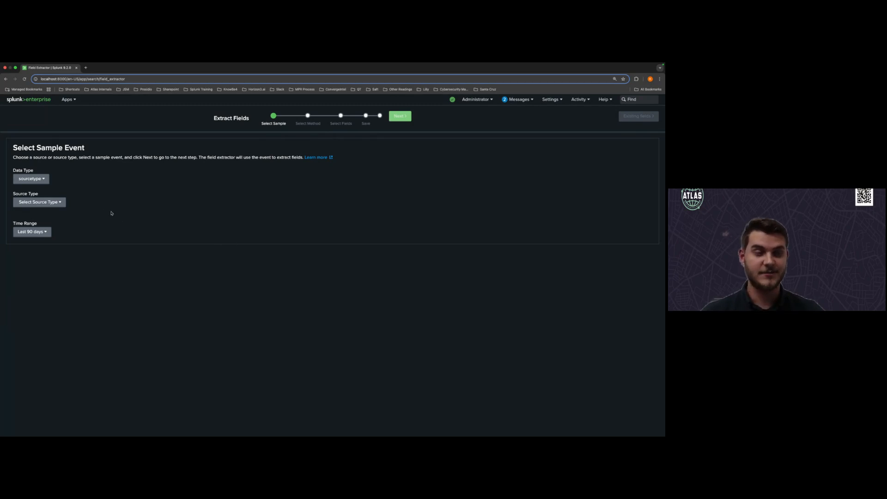
pyautogui.click(36, 180)
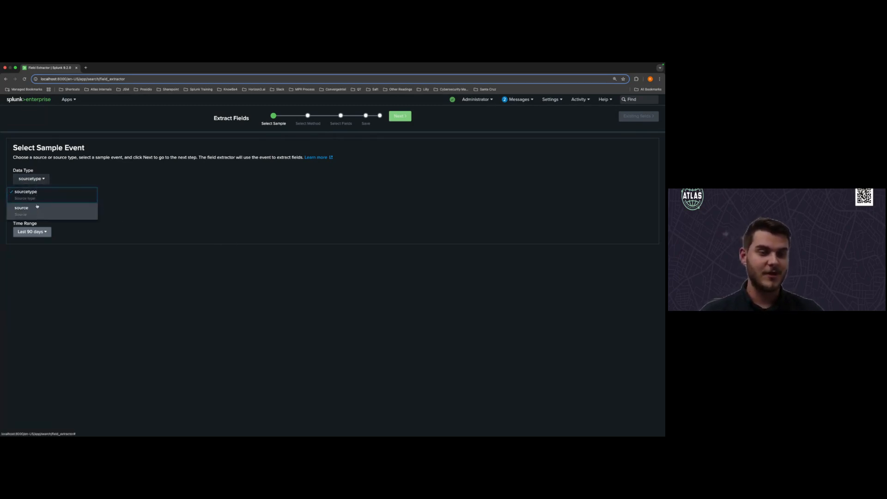
pyautogui.click(37, 206)
pyautogui.click(34, 183)
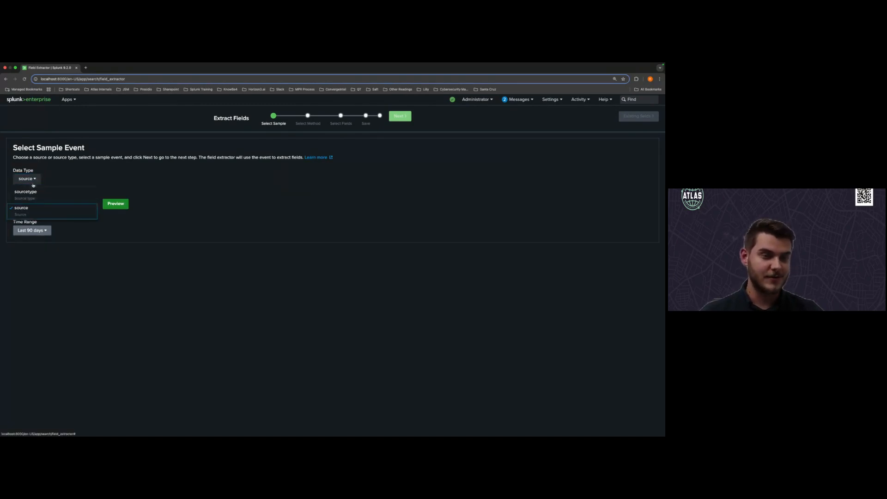
pyautogui.click(34, 193)
pyautogui.click(39, 205)
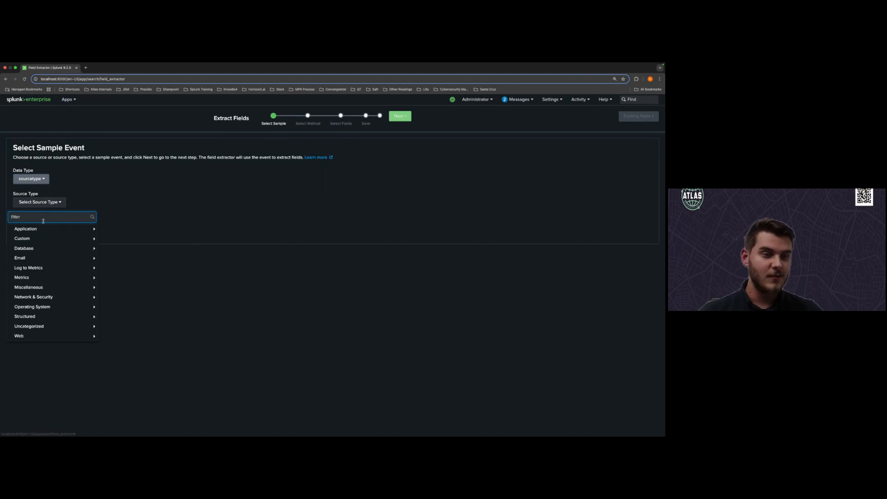
pyautogui.moveTo(55, 300)
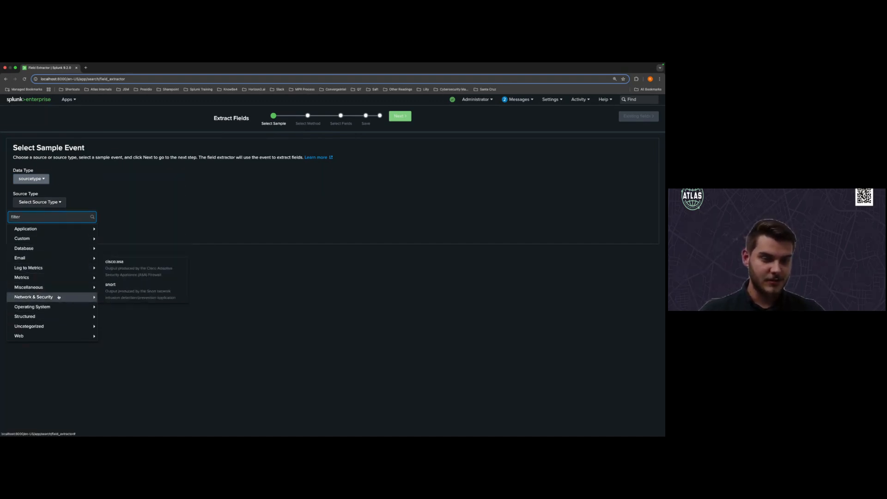
pyautogui.click(140, 296)
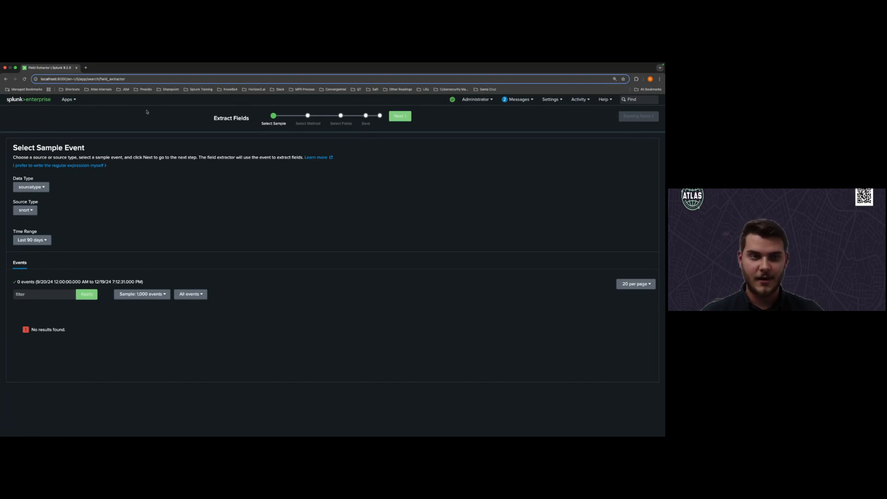
# Run the search index=demo in Search & Reporting with the time range set to All time
pyautogui.click(69, 99)
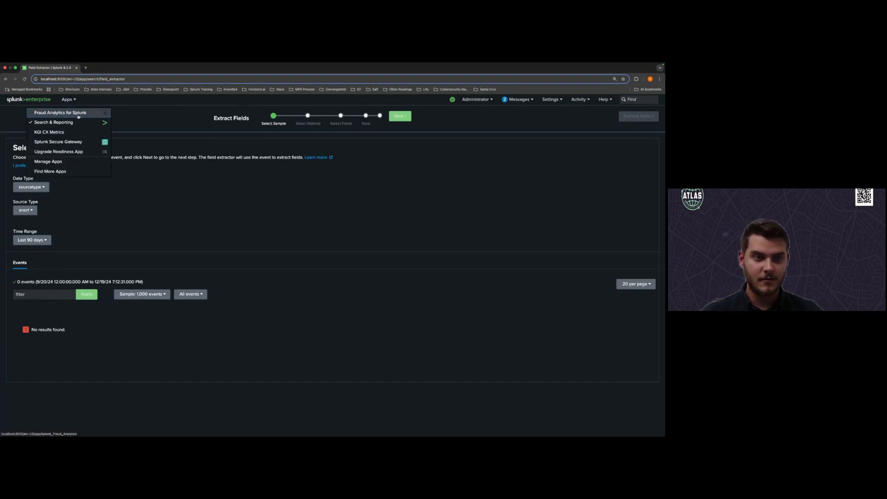
pyautogui.click(77, 123)
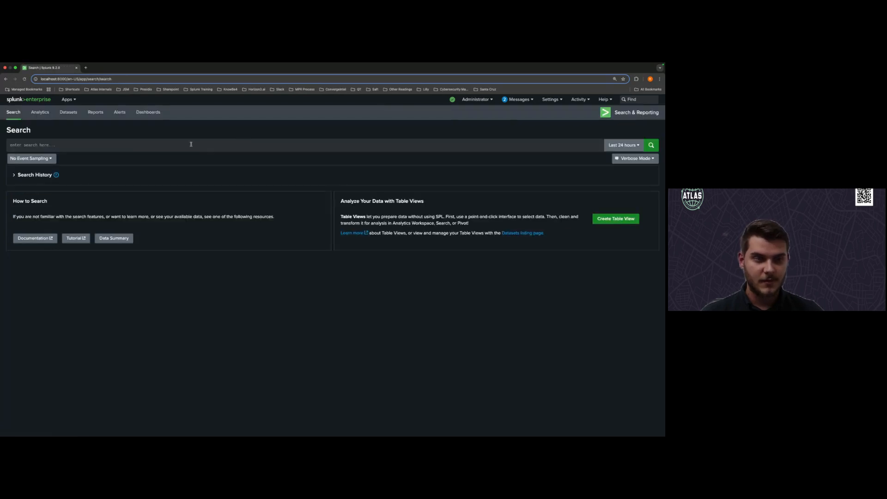
pyautogui.write('index')
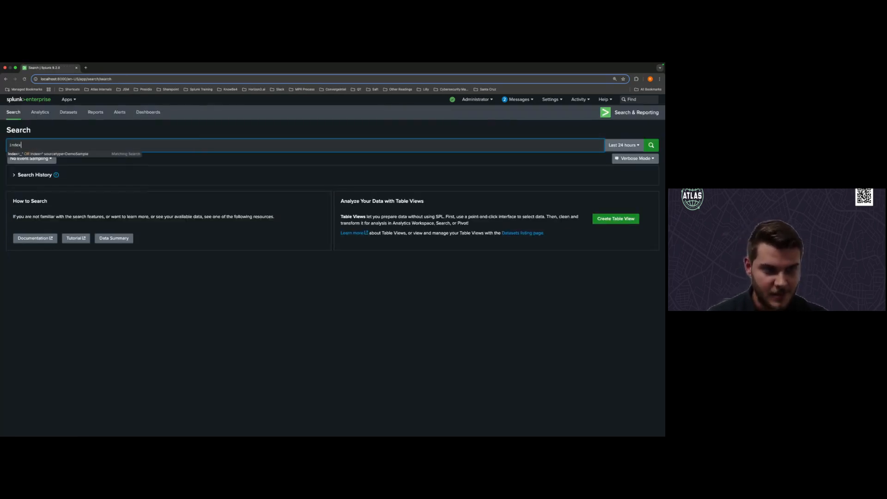
pyautogui.write('=demo')
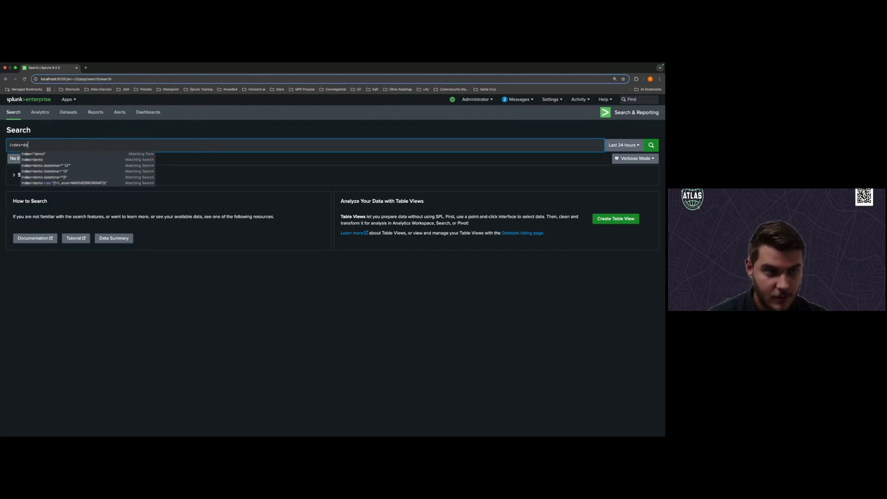
pyautogui.press('Return')
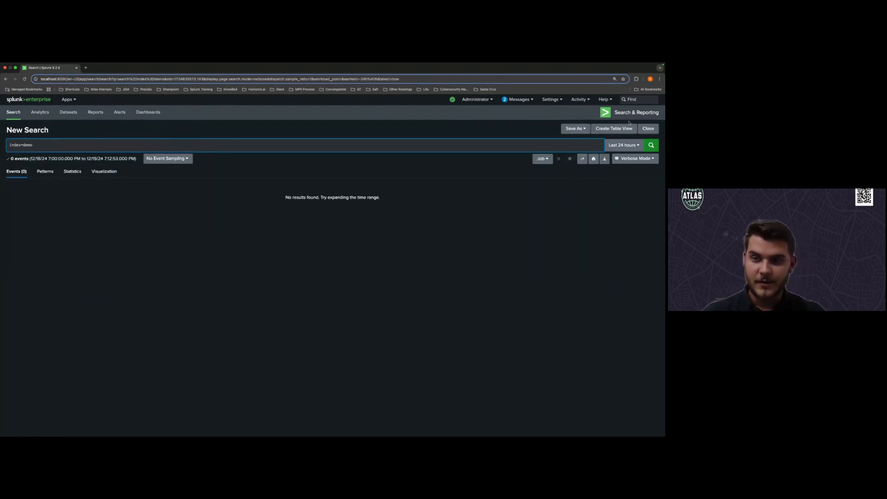
pyautogui.click(624, 145)
pyautogui.click(605, 181)
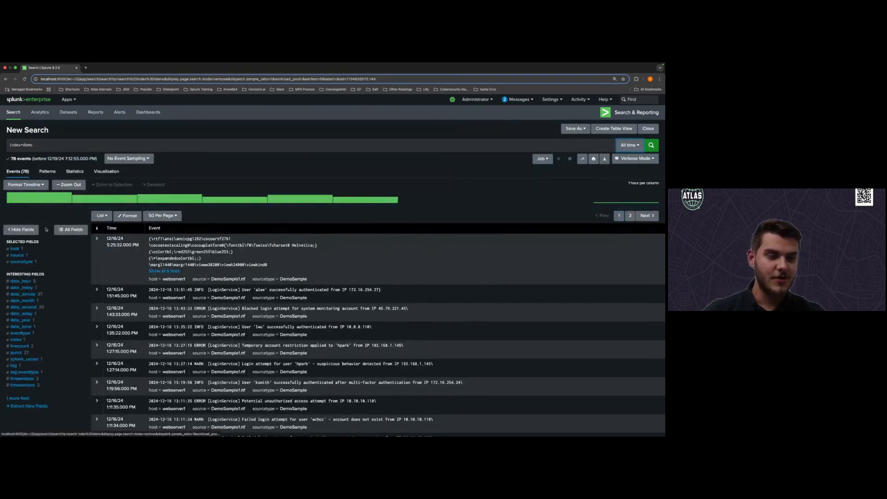
# Add date_hour to the selected fields of the search results and open its value summary
pyautogui.scroll(-1, 47, 230)
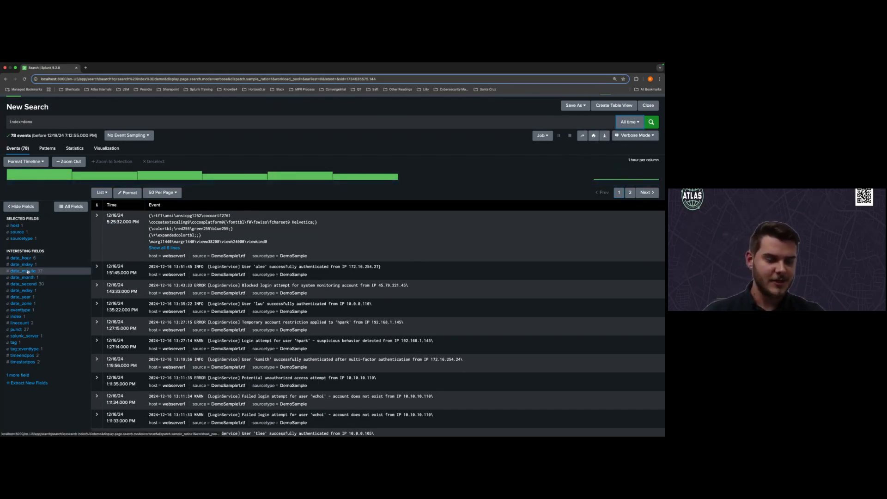
pyautogui.scroll(-1, 17, 301)
pyautogui.scroll(-2, 18, 303)
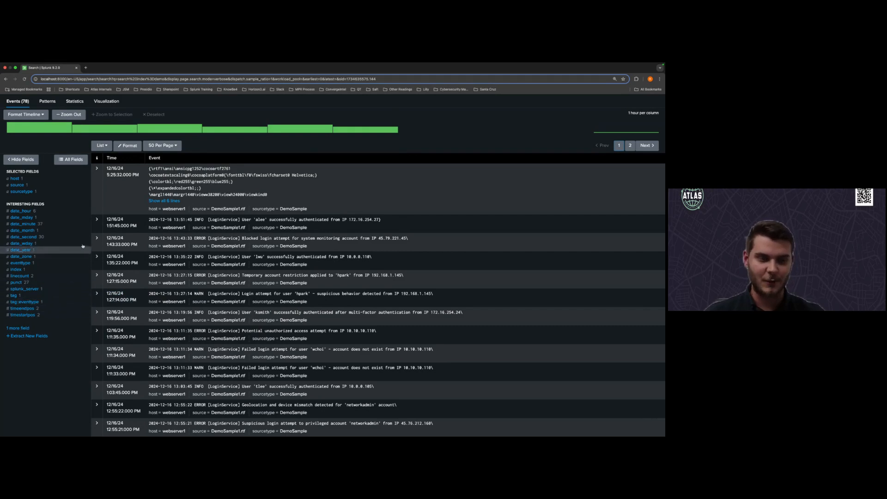
pyautogui.scroll(1, 56, 204)
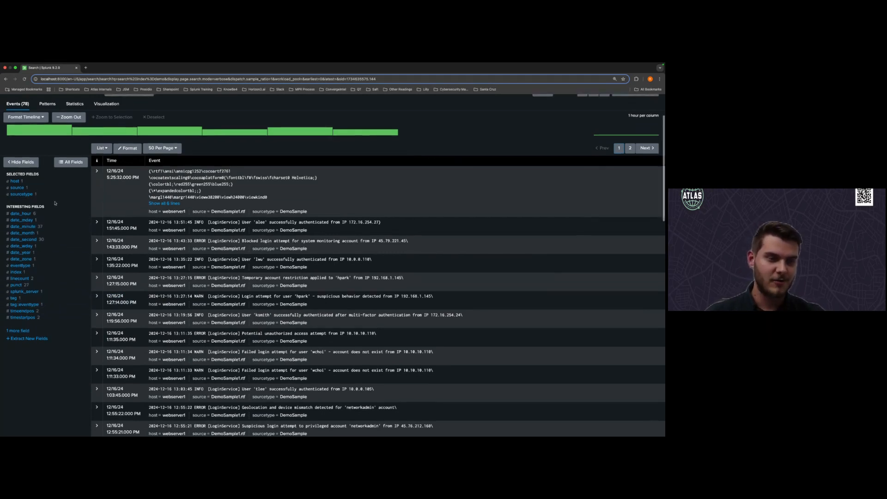
pyautogui.click(18, 331)
pyautogui.click(31, 184)
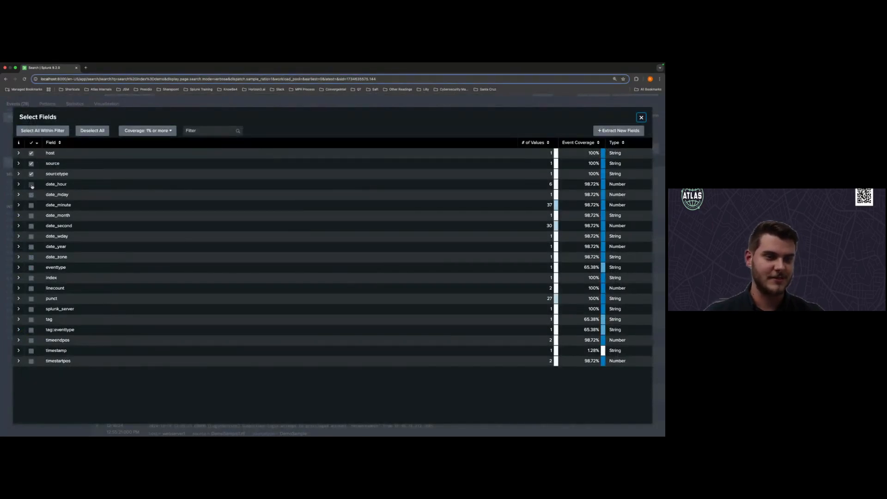
pyautogui.click(32, 142)
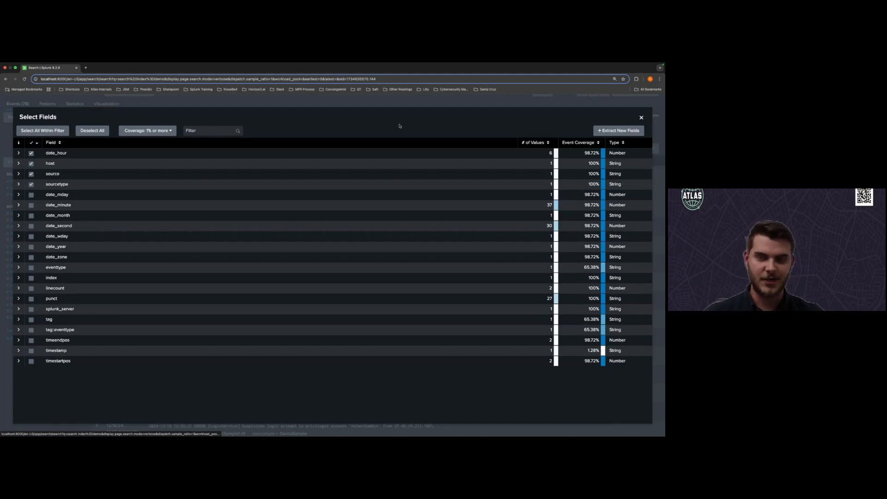
pyautogui.click(642, 118)
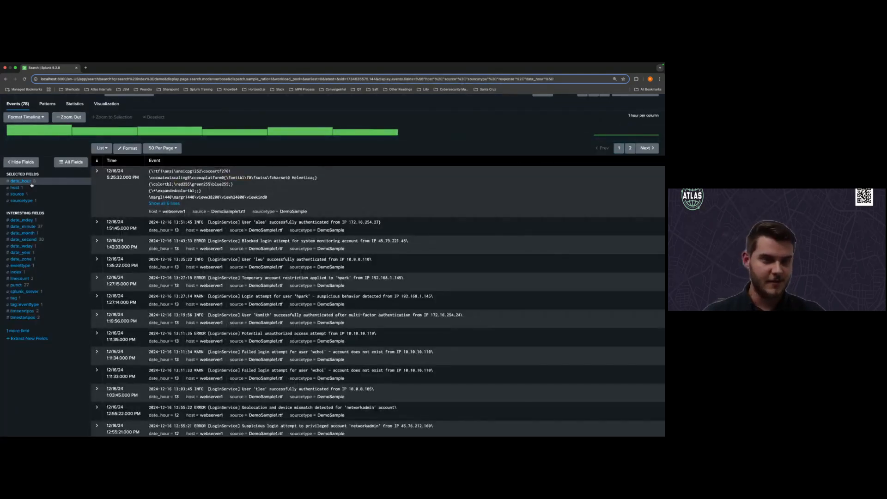
pyautogui.click(16, 183)
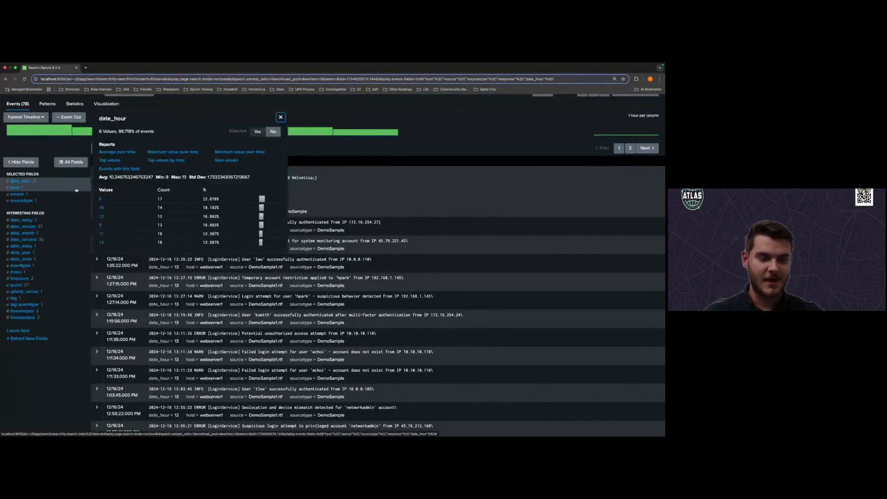
# Close the date_hour summary and start extracting new fields from the index=demo search results
pyautogui.click(54, 359)
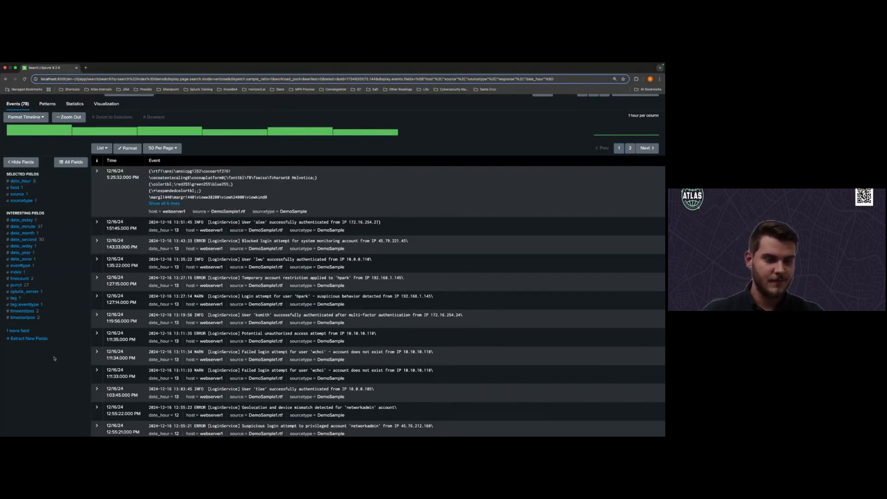
pyautogui.click(31, 340)
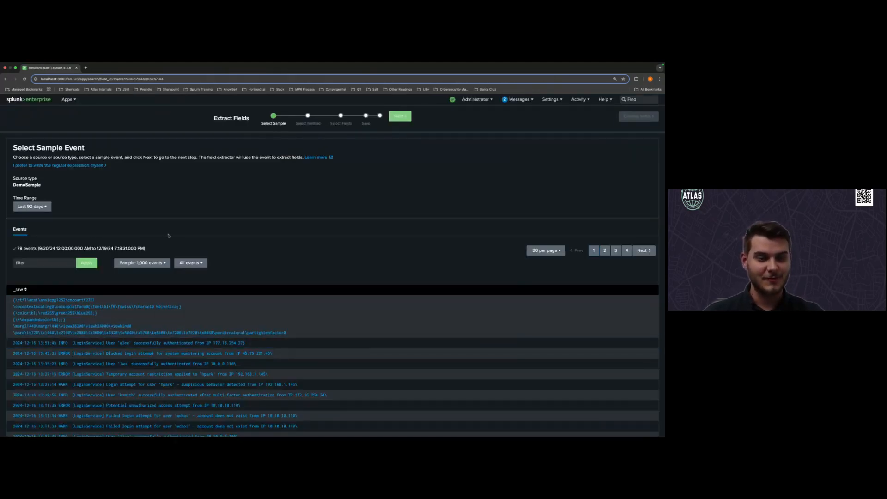
pyautogui.click(9, 81)
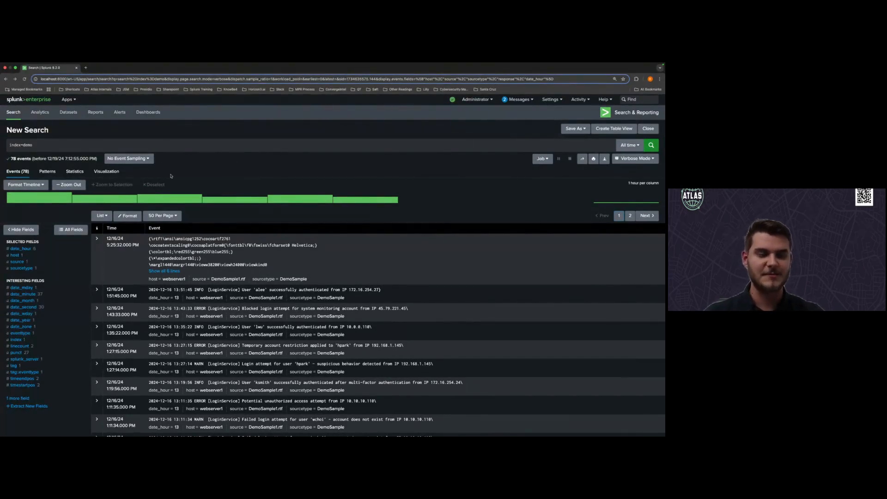
pyautogui.scroll(-3, 170, 190)
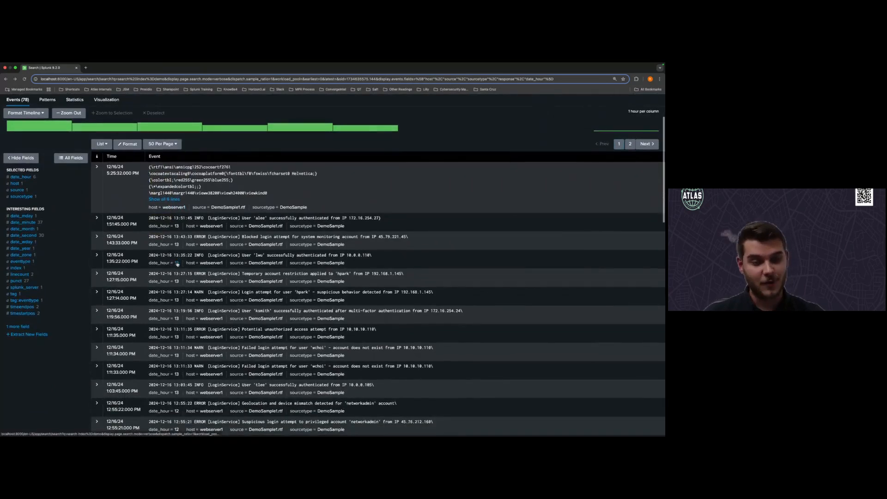
pyautogui.click(33, 337)
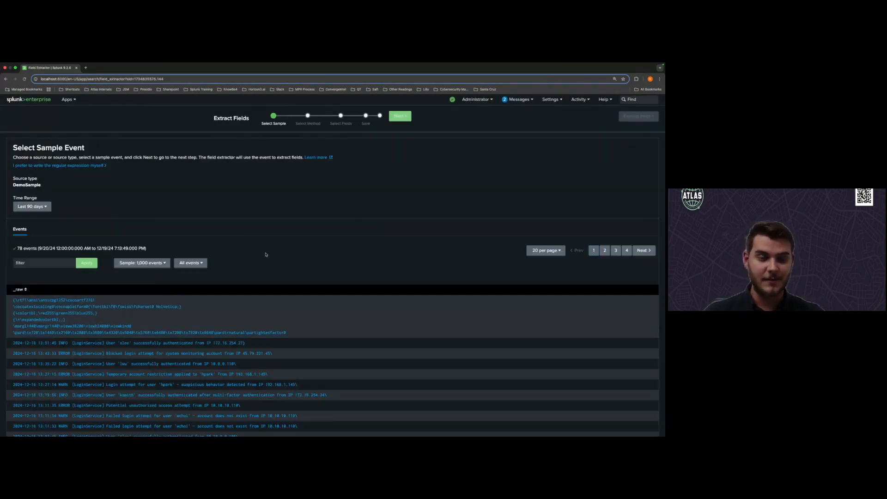
# Examine the time range, sample size and event type options for choosing a sample event
pyautogui.scroll(-2, 266, 255)
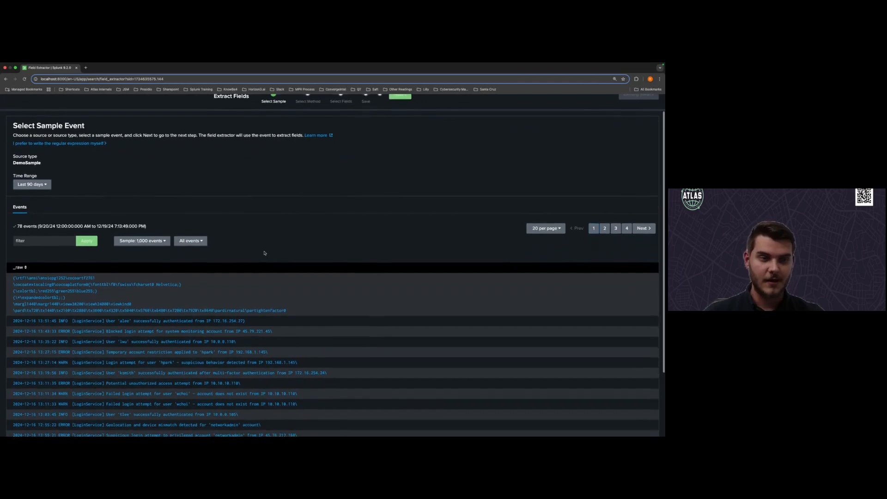
pyautogui.scroll(-1, 267, 255)
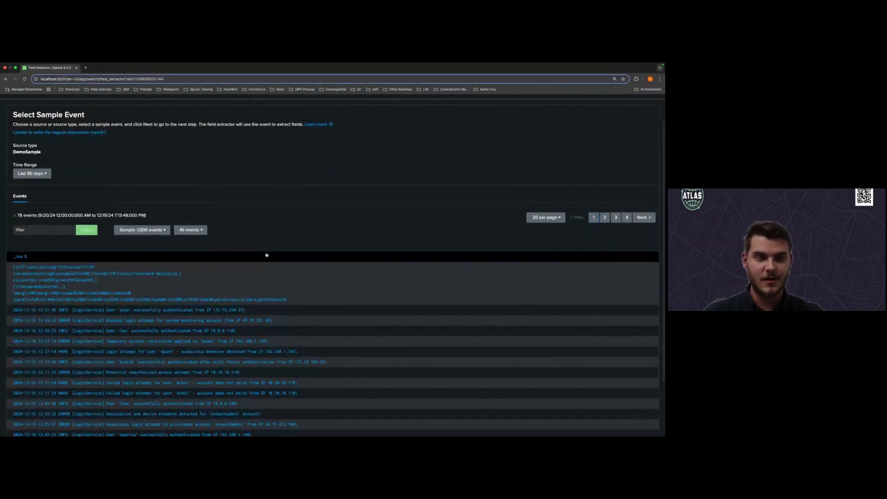
pyautogui.click(31, 173)
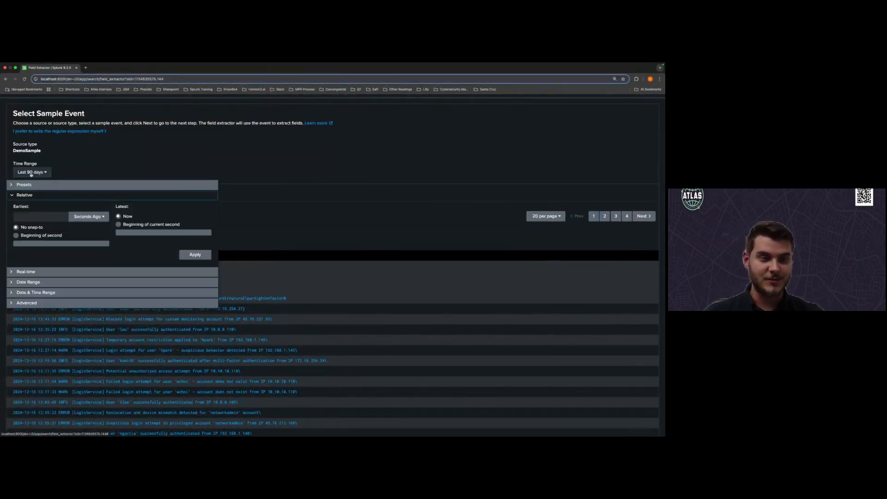
pyautogui.click(59, 166)
pyautogui.scroll(-1, 155, 238)
pyautogui.click(144, 210)
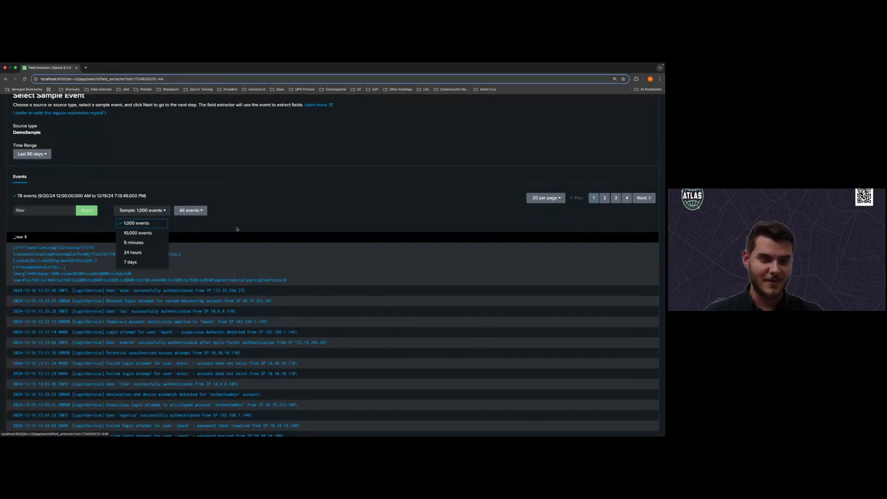
pyautogui.click(237, 229)
pyautogui.click(188, 210)
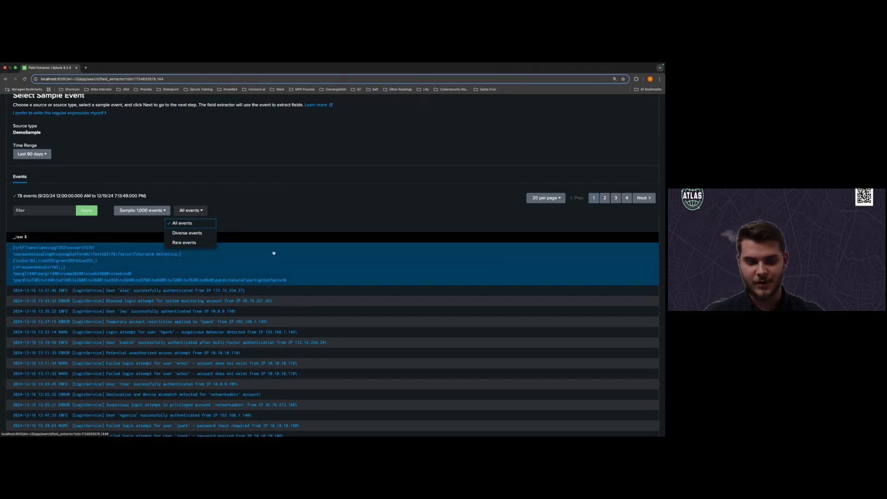
pyautogui.click(275, 216)
pyautogui.scroll(-2, 250, 283)
pyautogui.scroll(2, 254, 283)
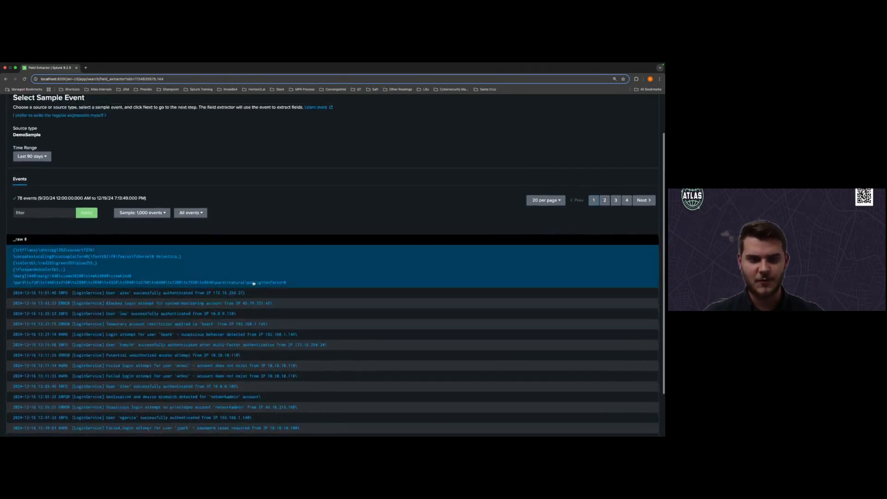
# Show 100 sample events per page and check the event type options again
pyautogui.scroll(1, 253, 283)
pyautogui.click(550, 251)
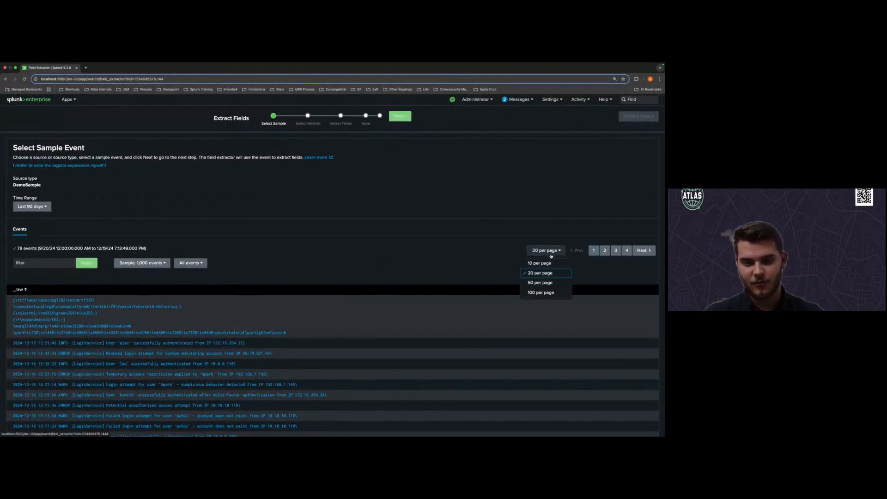
pyautogui.click(546, 293)
pyautogui.click(194, 262)
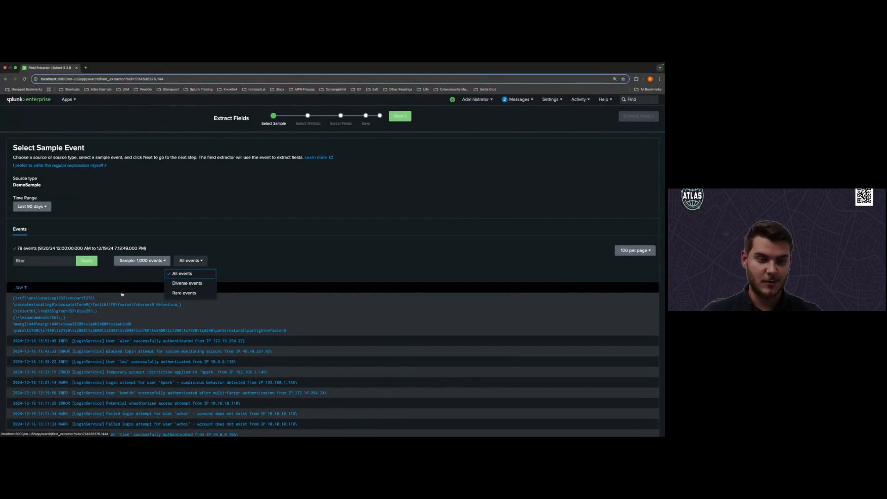
pyautogui.click(45, 269)
# Filter the sample events by 2024
pyautogui.click(38, 262)
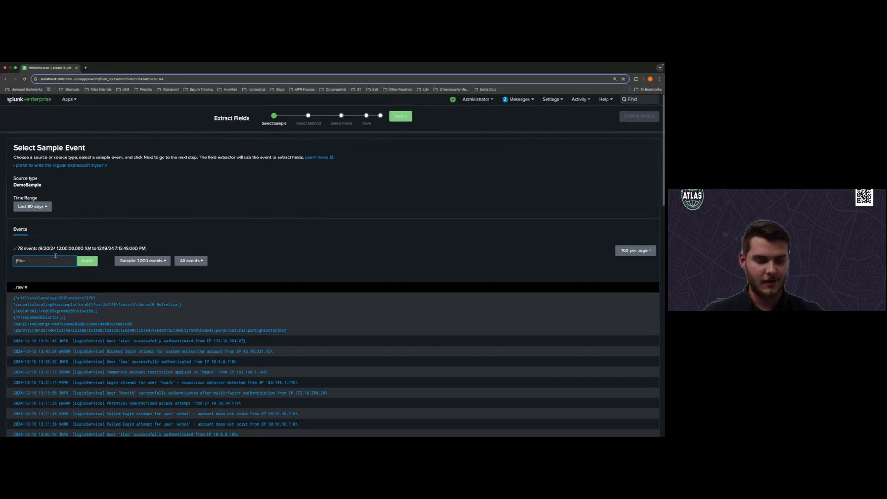
pyautogui.scroll(-1, 56, 256)
pyautogui.write('2023')
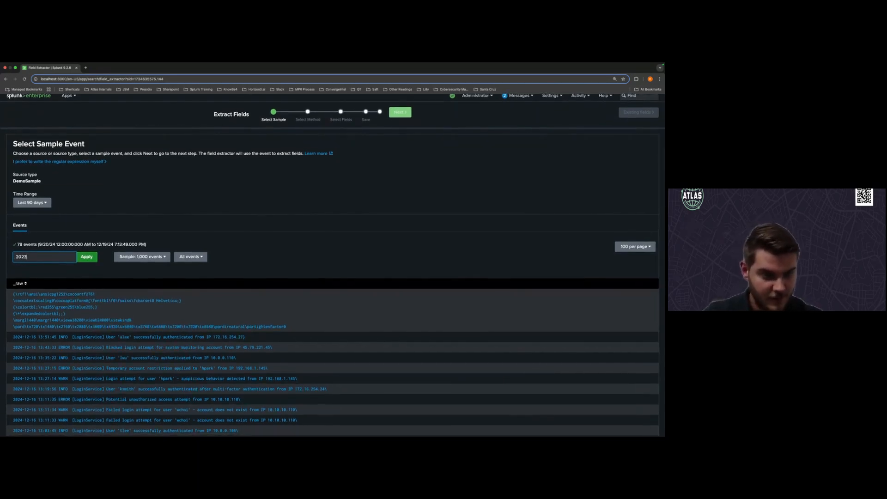
pyautogui.press('BackSpace')
pyautogui.write('4')
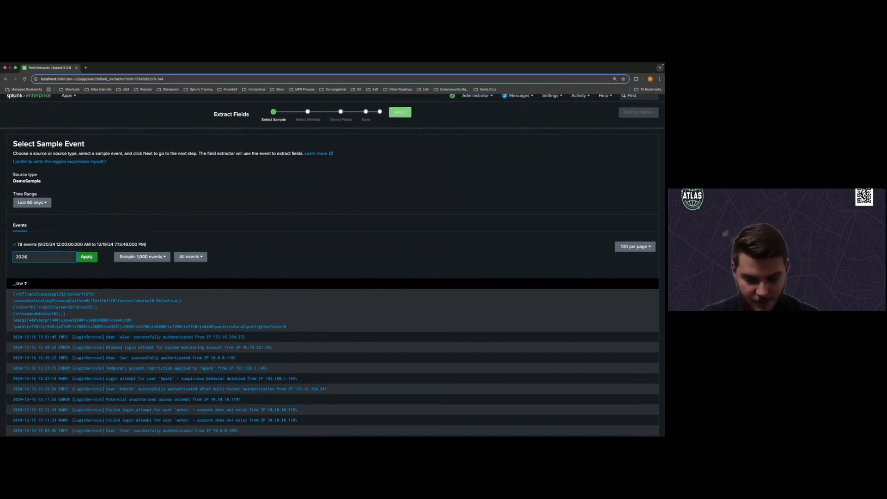
pyautogui.press('Return')
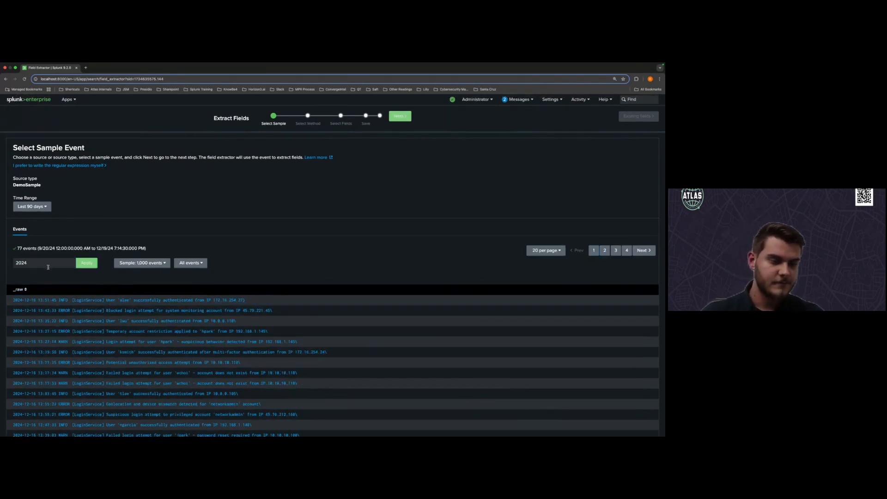
# Clear the 2024 filter and reapply the empty filter to the sample events
pyautogui.press('BackSpace')
pyautogui.press('BackSpace')
pyautogui.press('BackSpace')
pyautogui.press('BackSpace')
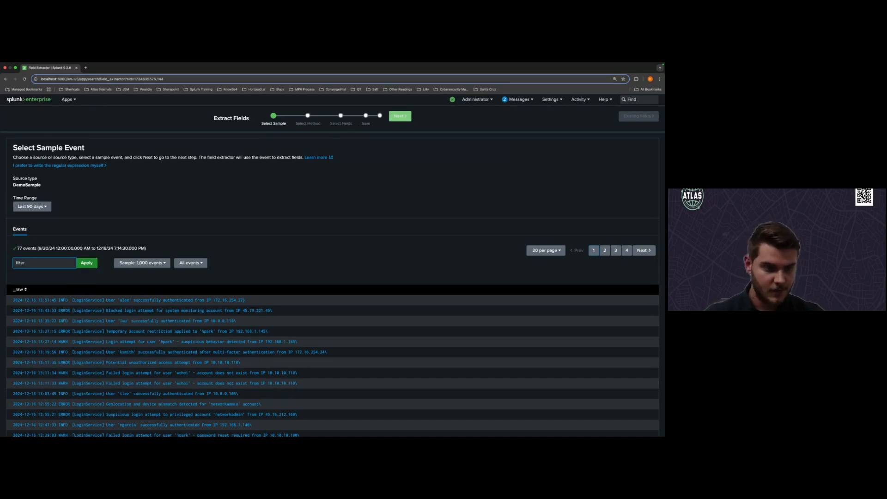
pyautogui.press('Return')
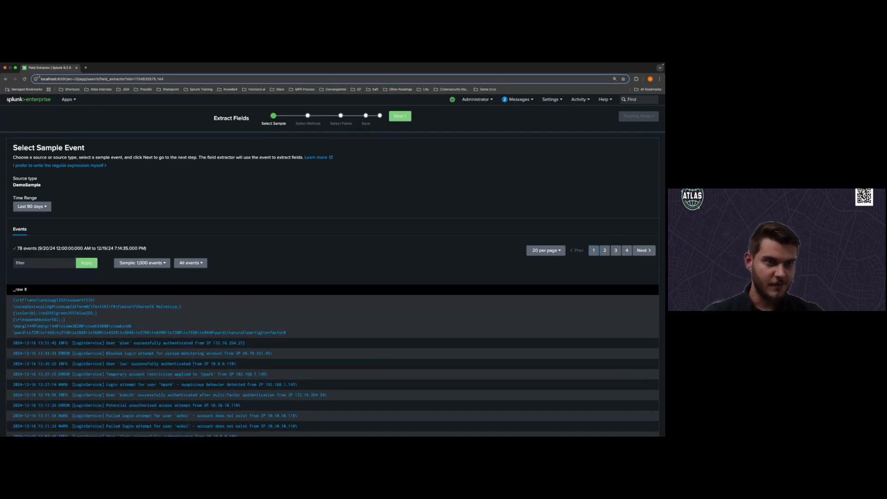
# Return to the search results and start Extract Fields from the expanded event logged at 13:51:45
pyautogui.click(5, 78)
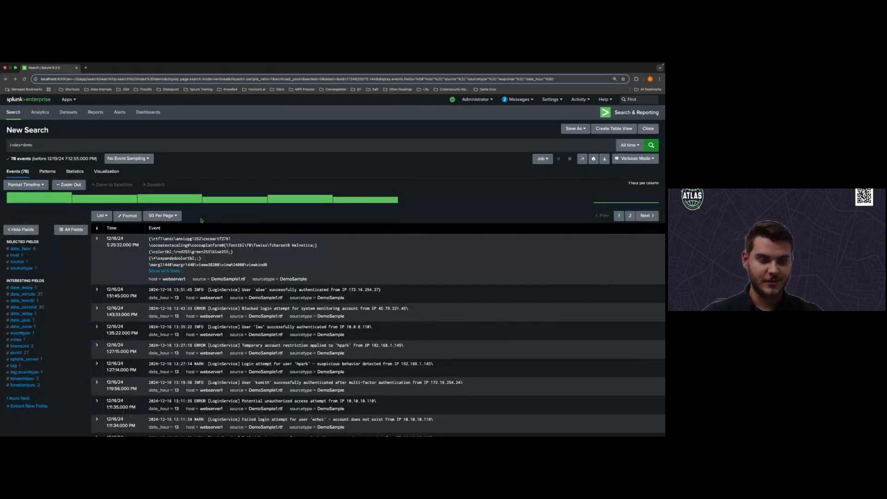
pyautogui.scroll(-1, 97, 291)
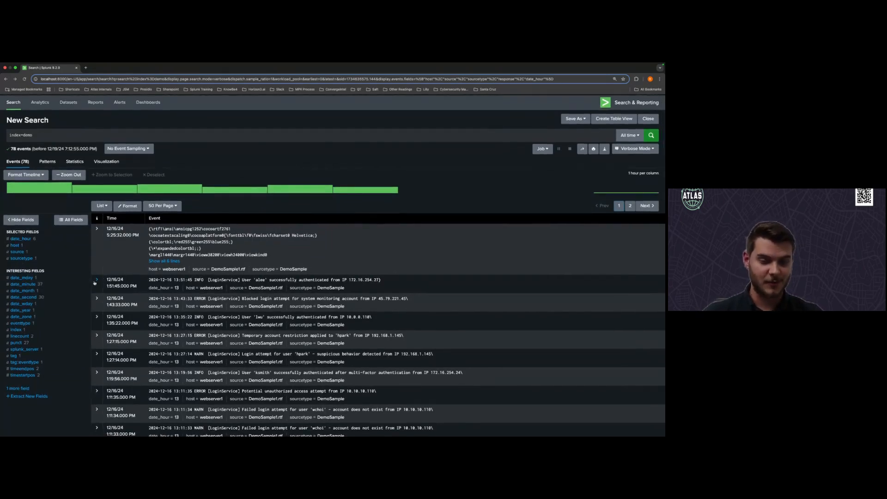
pyautogui.click(97, 280)
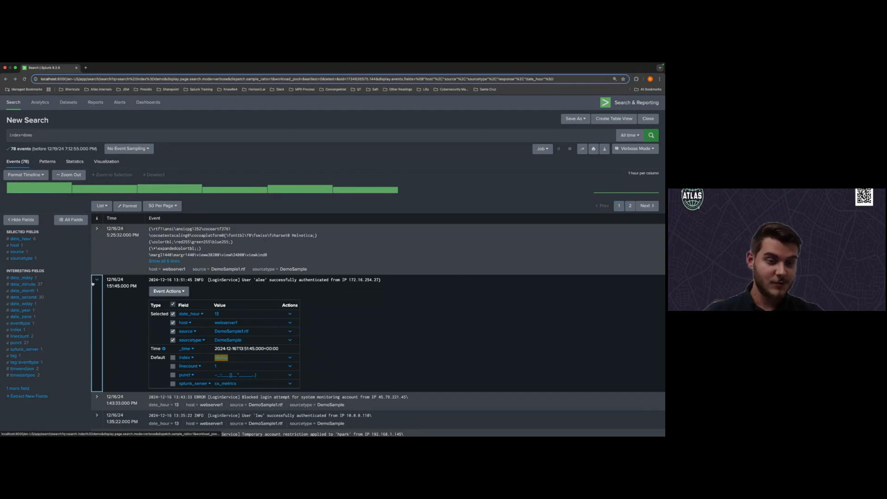
pyautogui.click(97, 281)
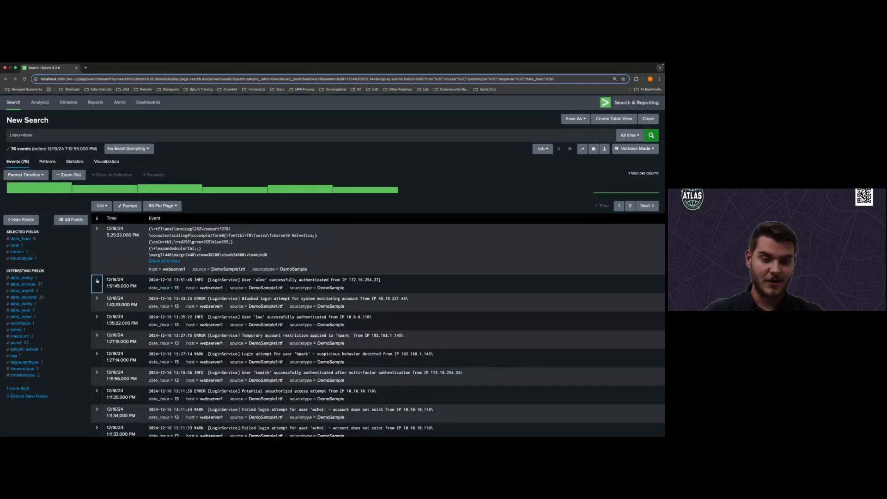
pyautogui.click(97, 281)
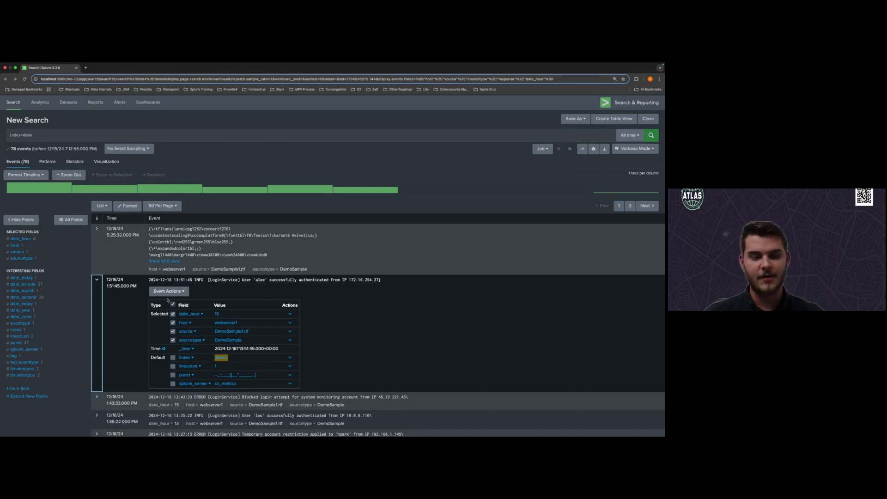
pyautogui.click(171, 292)
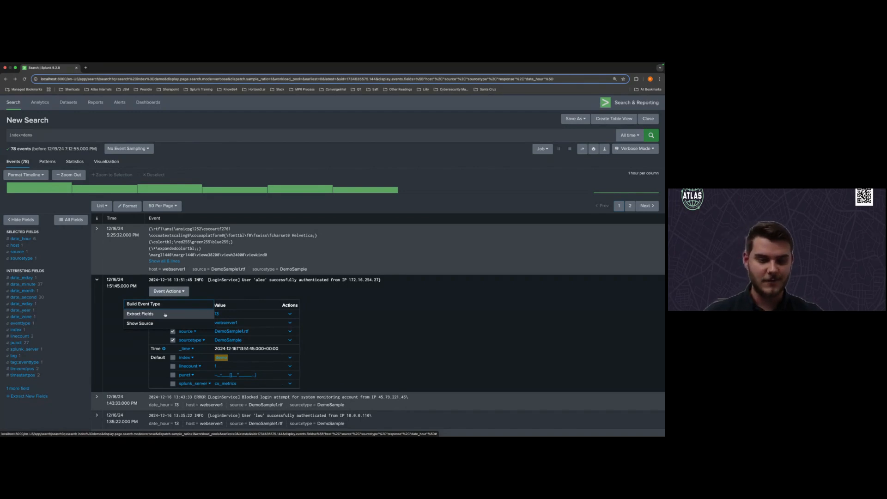
pyautogui.click(164, 315)
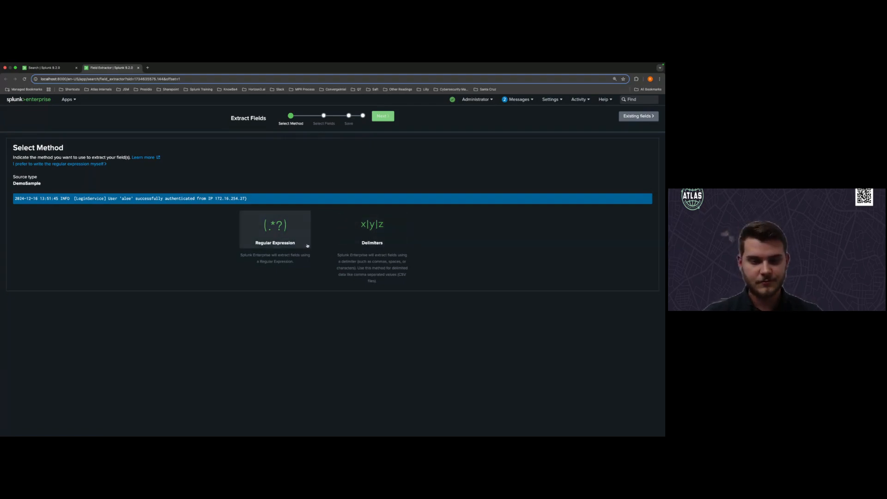
# Choose Delimiters as the extraction method, set the delimiter to Space and review the field preview
pyautogui.click(380, 237)
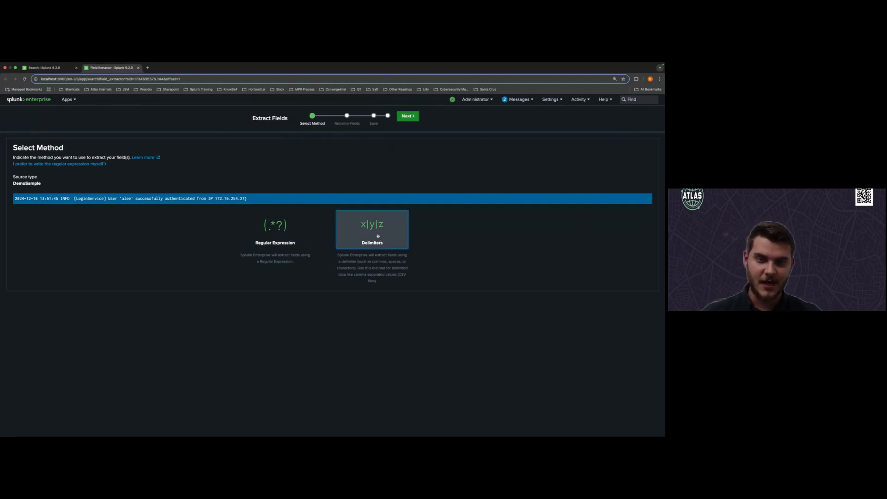
pyautogui.click(417, 118)
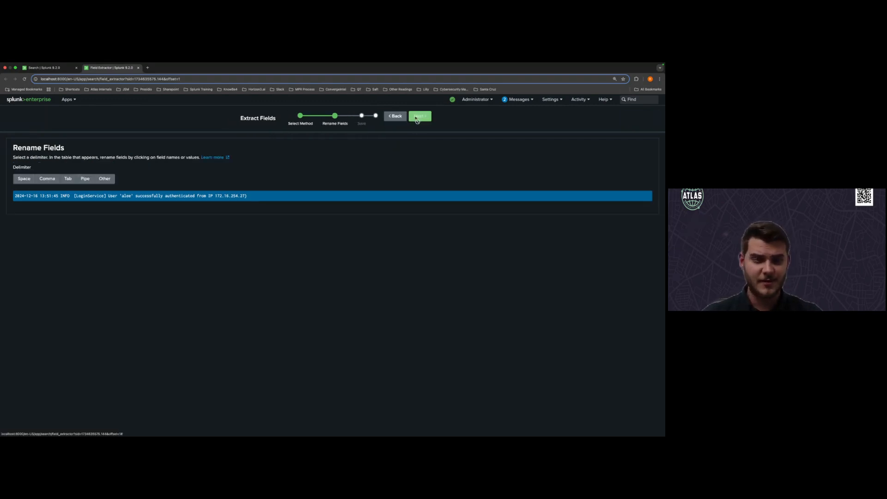
pyautogui.click(24, 179)
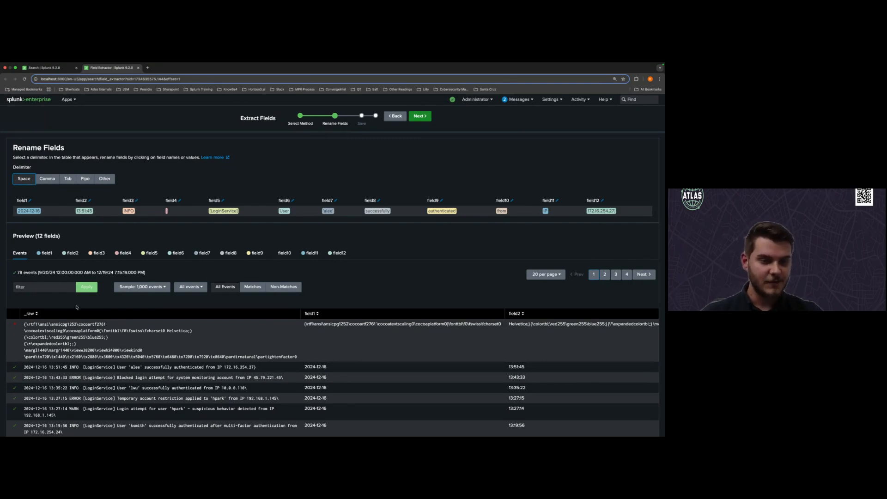
pyautogui.scroll(-1, 77, 307)
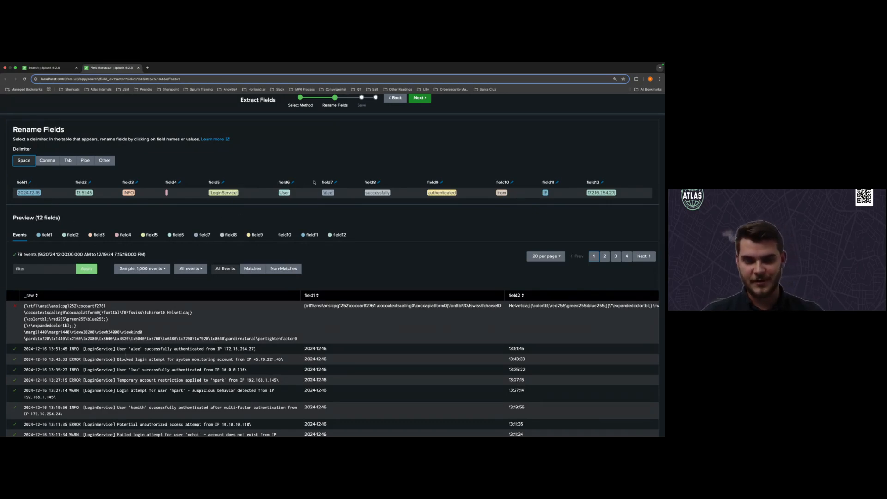
pyautogui.scroll(1, 336, 182)
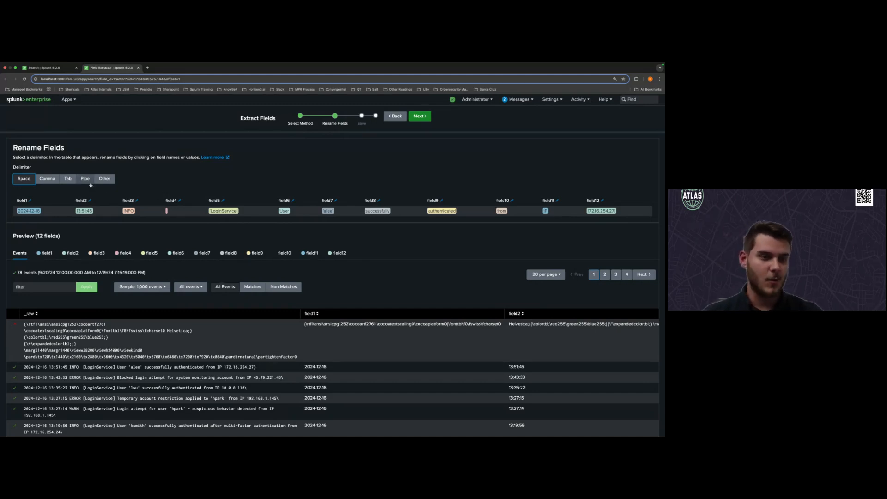
# Try 2 as a custom delimiter, check its field preview, and switch the delimiter back to Space
pyautogui.click(105, 179)
pyautogui.click(121, 180)
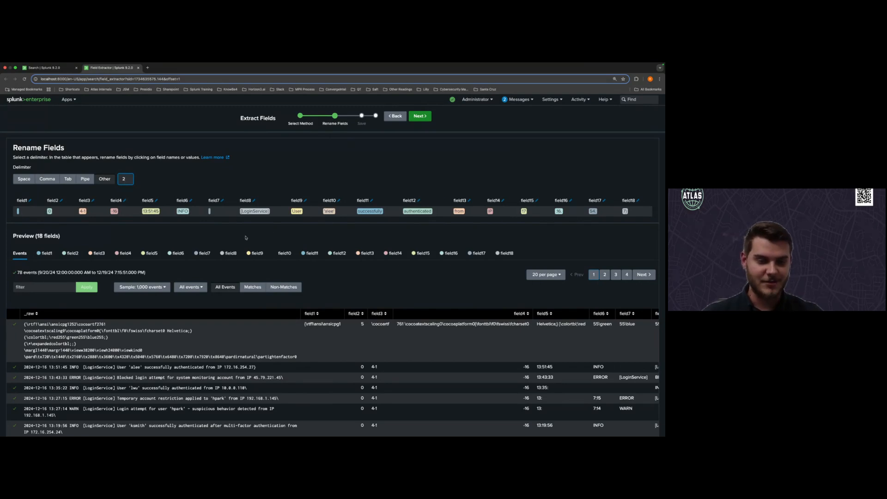
pyautogui.scroll(-1, 397, 337)
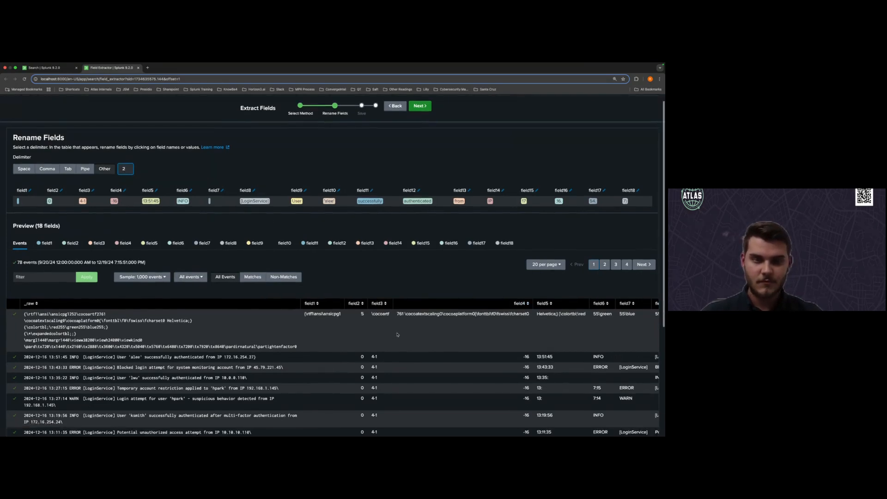
pyautogui.scroll(1, 397, 334)
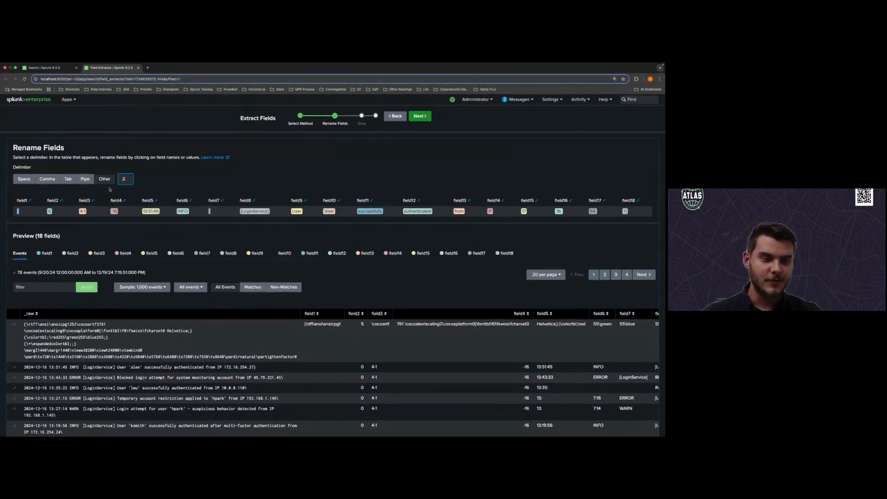
pyautogui.click(28, 179)
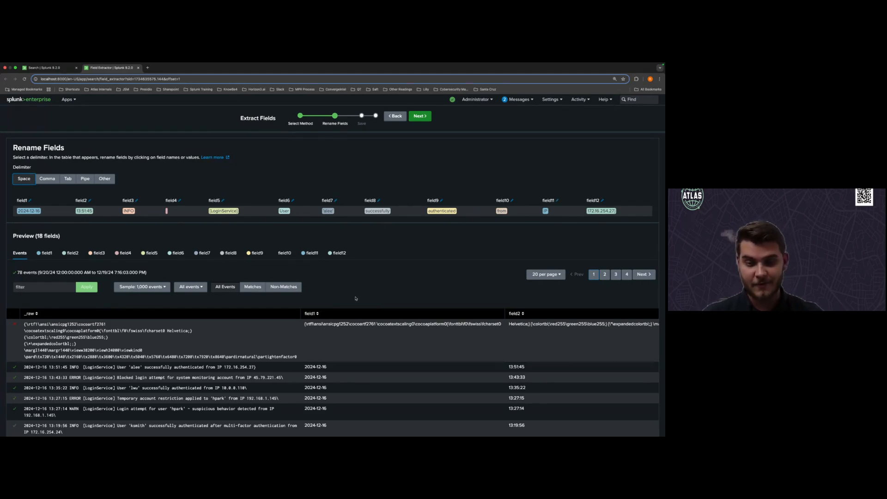
# Review the space-delimited field preview, return to method selection, and proceed with Regular Expression as the extraction method
pyautogui.scroll(-5, 358, 305)
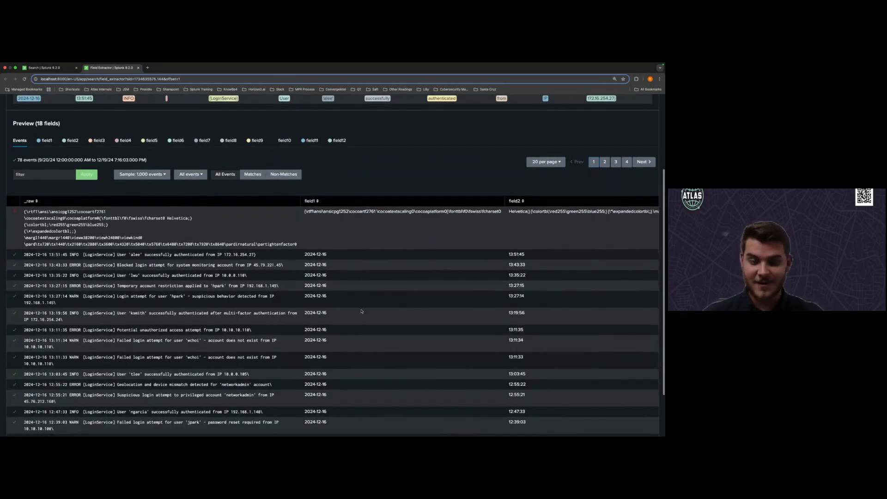
pyautogui.hscroll(10, 362, 311)
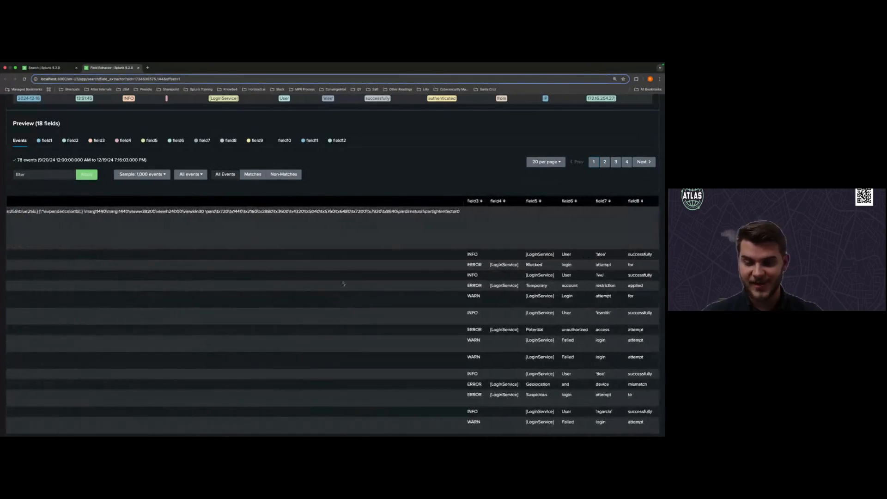
pyautogui.scroll(5, 343, 284)
pyautogui.click(394, 116)
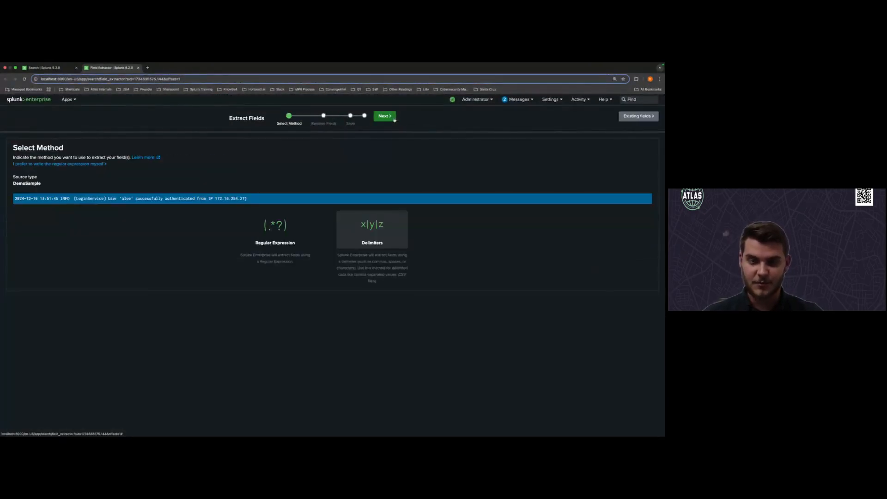
pyautogui.click(294, 228)
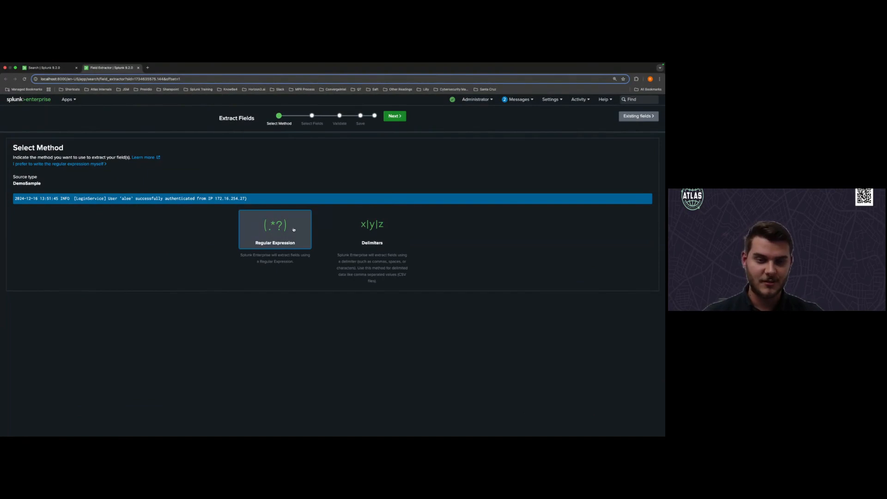
pyautogui.click(396, 116)
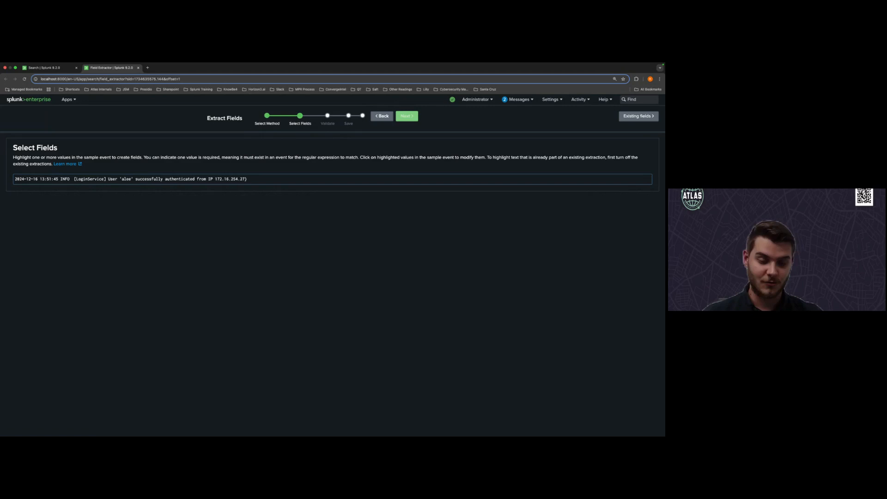
pyautogui.press('super+Tab')
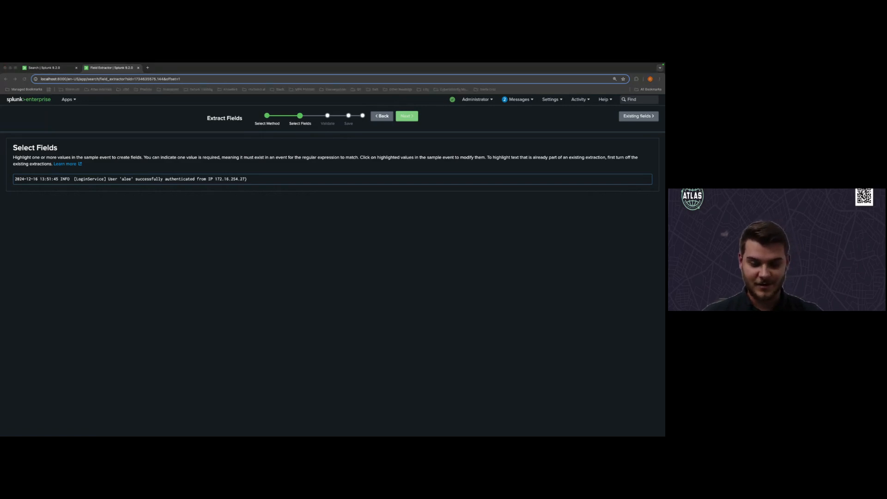
pyautogui.click(16, 179)
pyautogui.moveTo(14, 180); pyautogui.dragTo(59, 185)
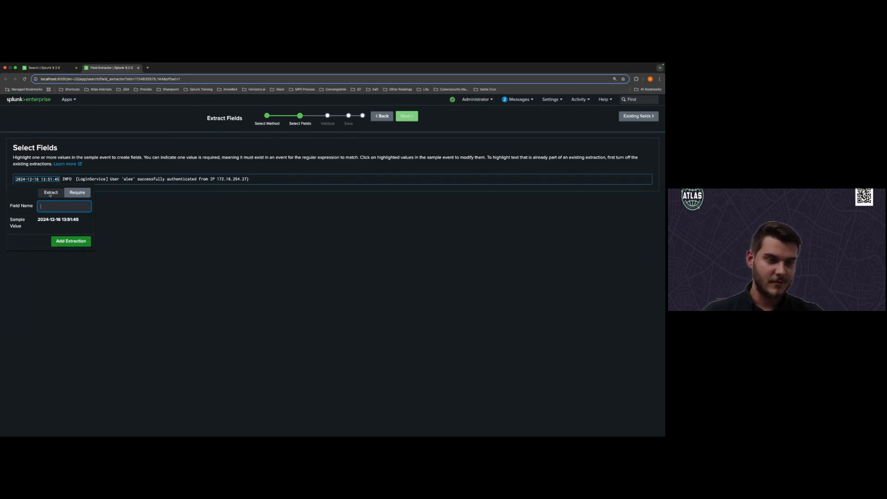
pyautogui.write('date')
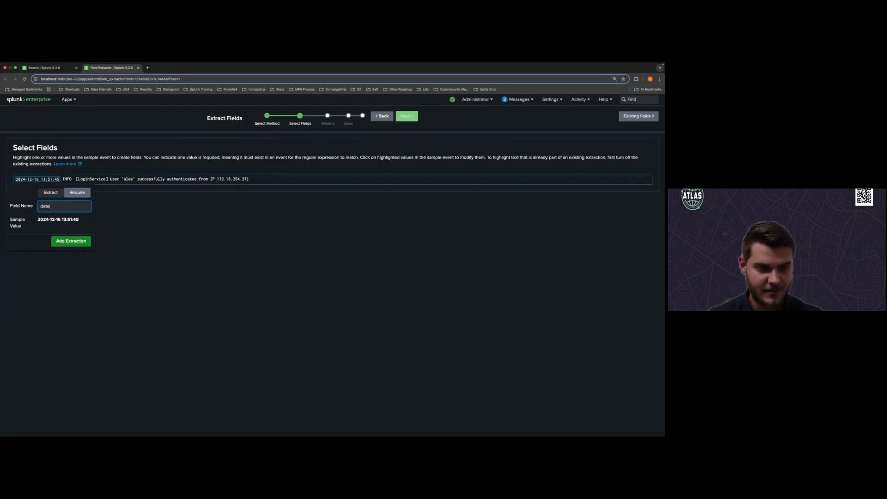
pyautogui.write('time')
pyautogui.press('Return')
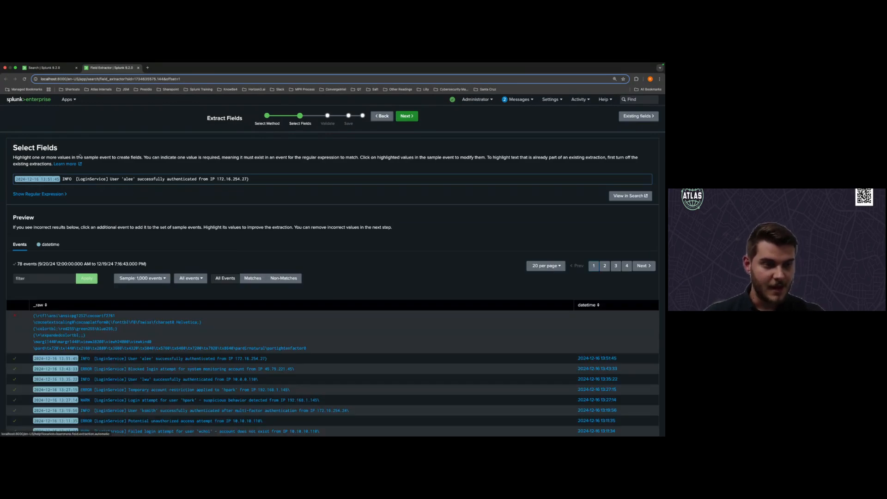
# Show 100 preview events per page and examine which events the datetime extraction matches, down to the last one
pyautogui.scroll(-3, 172, 226)
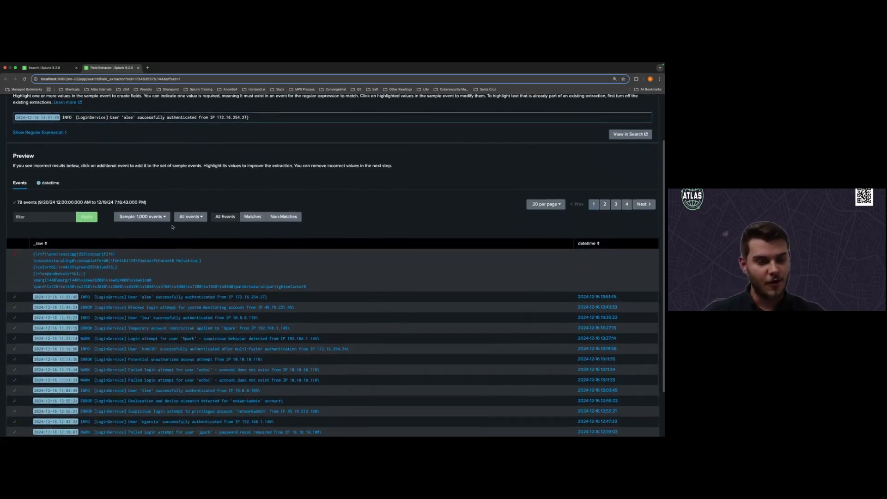
pyautogui.scroll(-3, 172, 226)
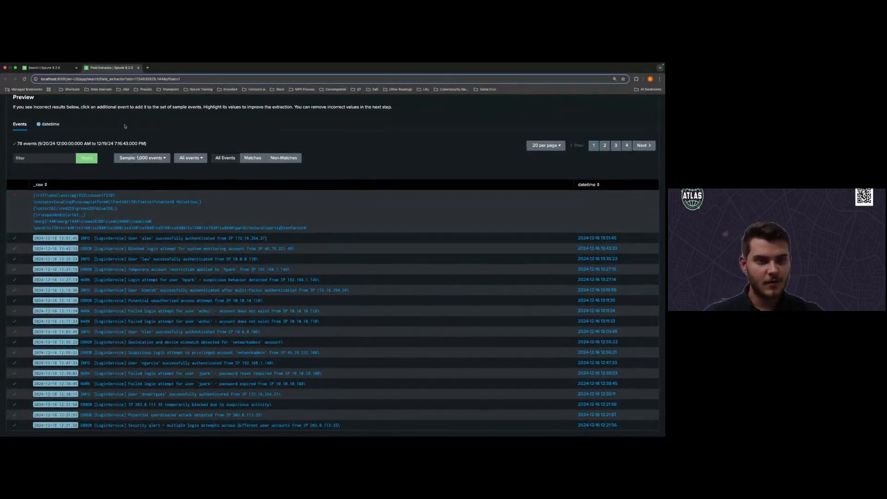
pyautogui.moveTo(183, 208)
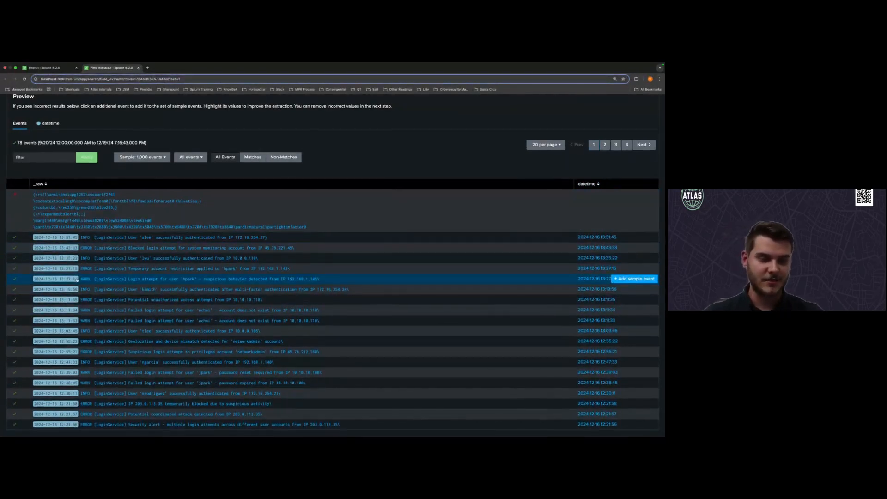
pyautogui.click(546, 145)
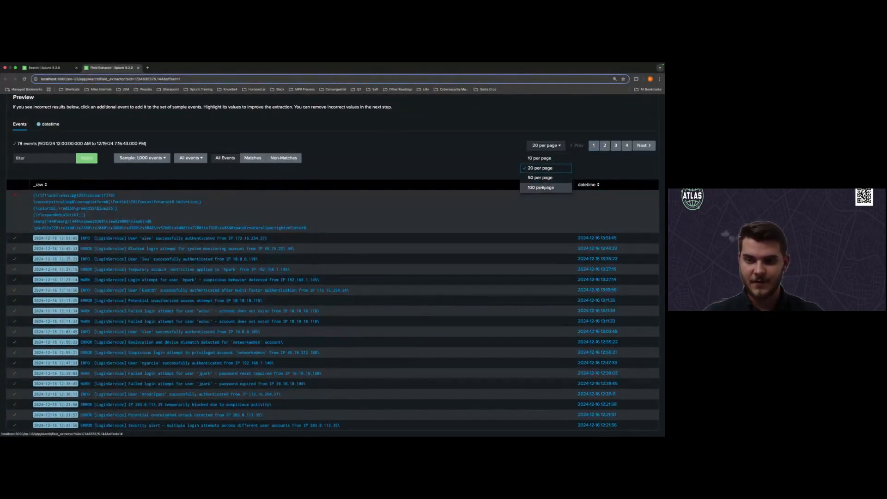
pyautogui.click(543, 187)
pyautogui.scroll(-3, 208, 214)
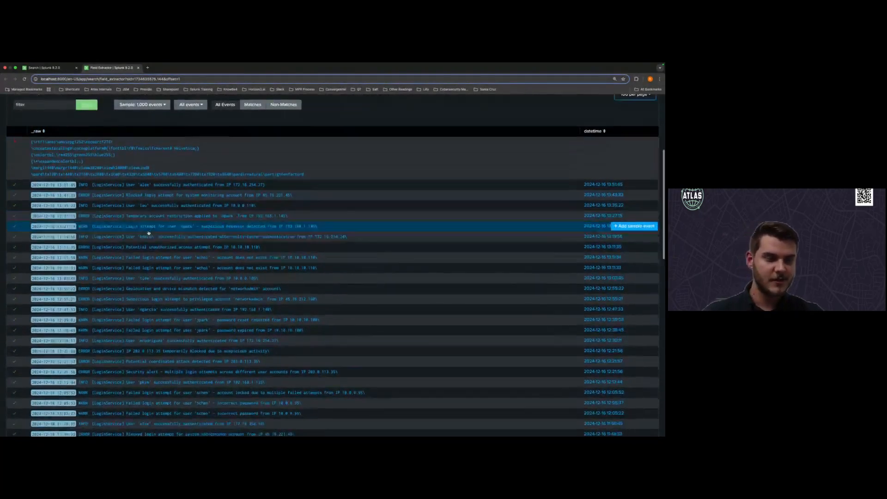
pyautogui.scroll(-10, 148, 233)
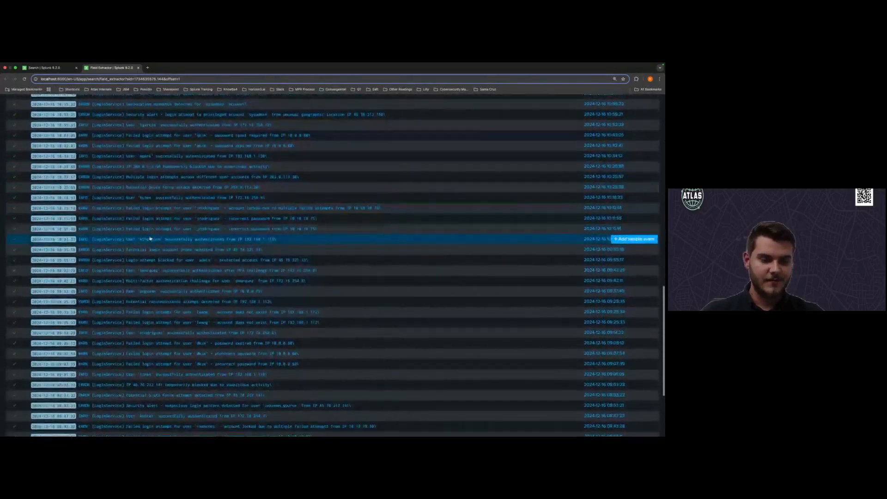
pyautogui.scroll(-5, 150, 238)
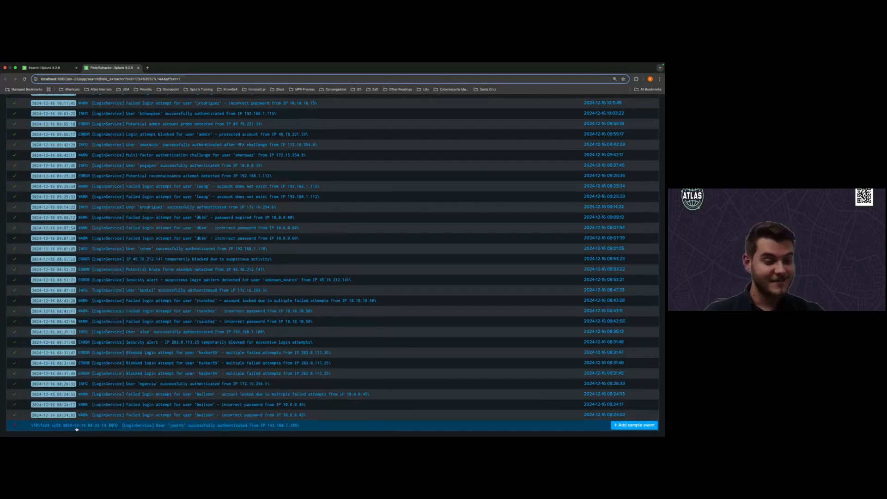
pyautogui.scroll(15, 87, 296)
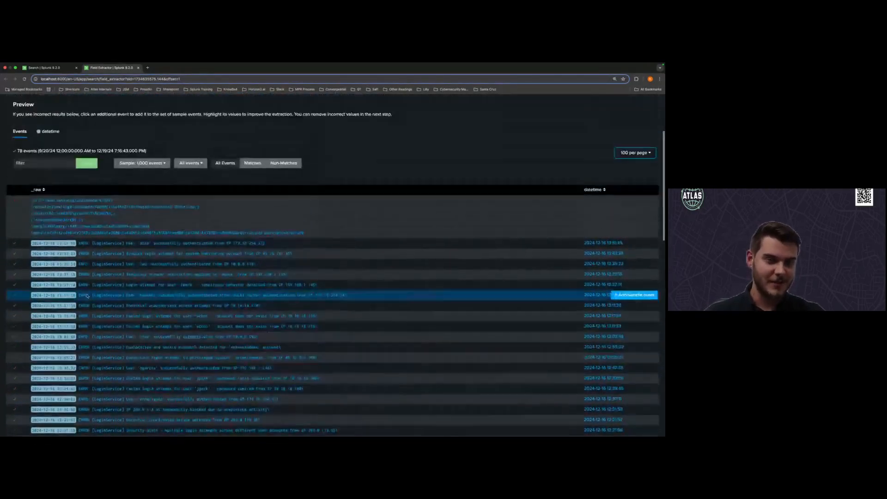
pyautogui.scroll(5, 87, 296)
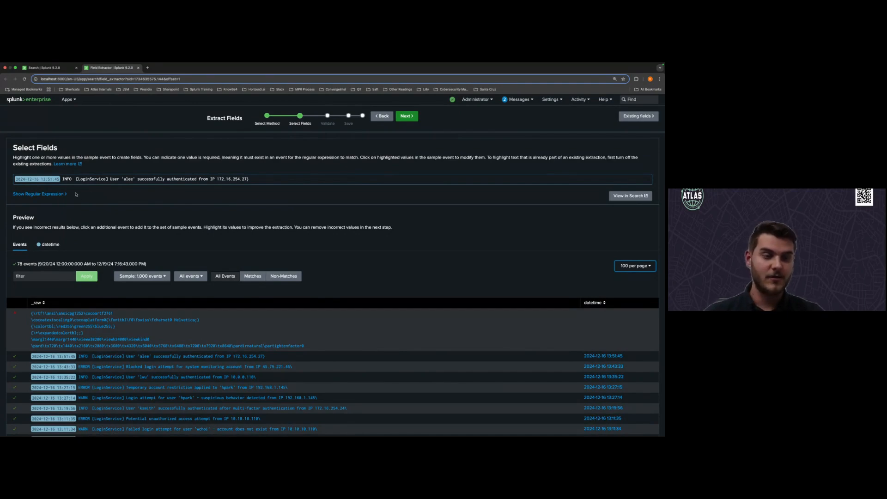
# Display the generated regular expression, edit it to remove the leading ^ anchor, and preview the changed expression
pyautogui.click(58, 195)
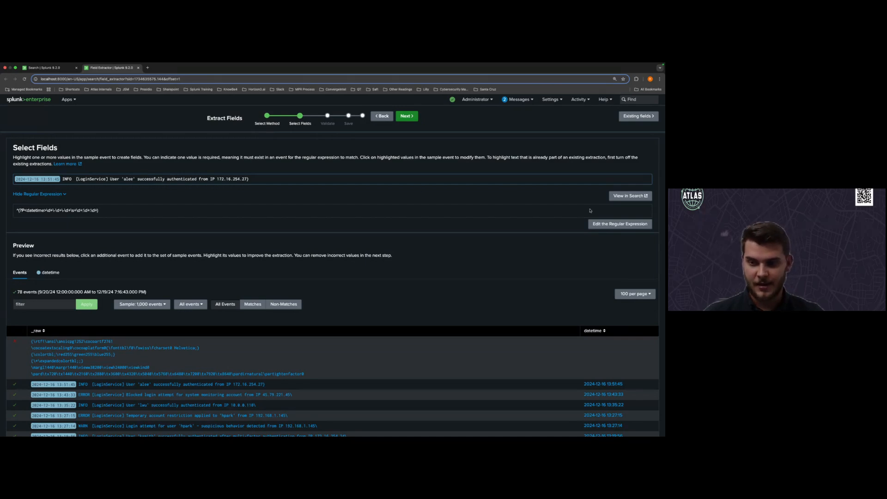
pyautogui.click(602, 224)
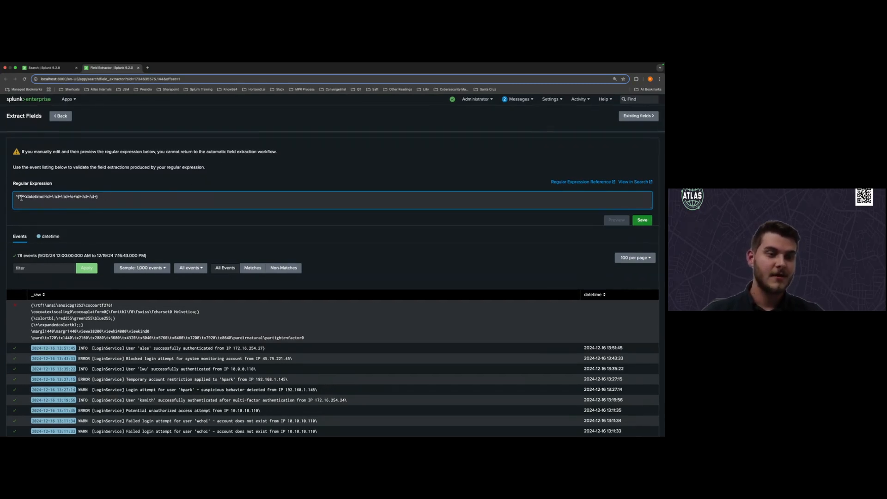
pyautogui.press('BackSpace')
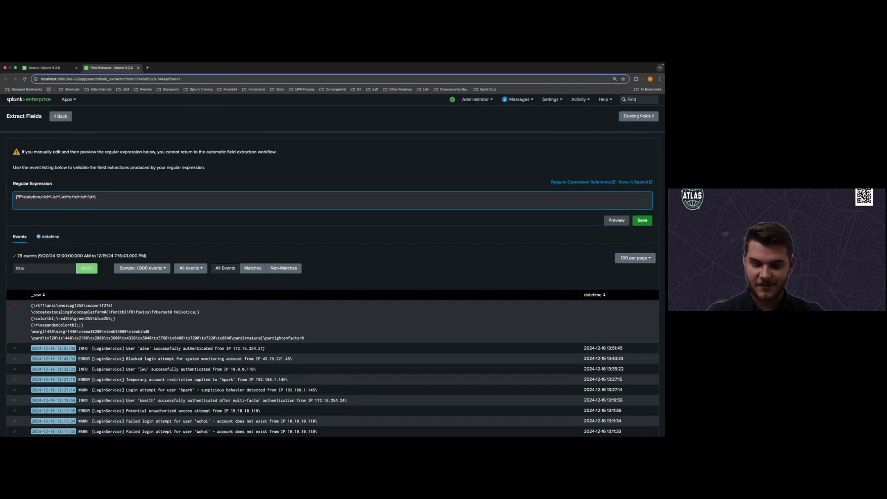
pyautogui.click(629, 221)
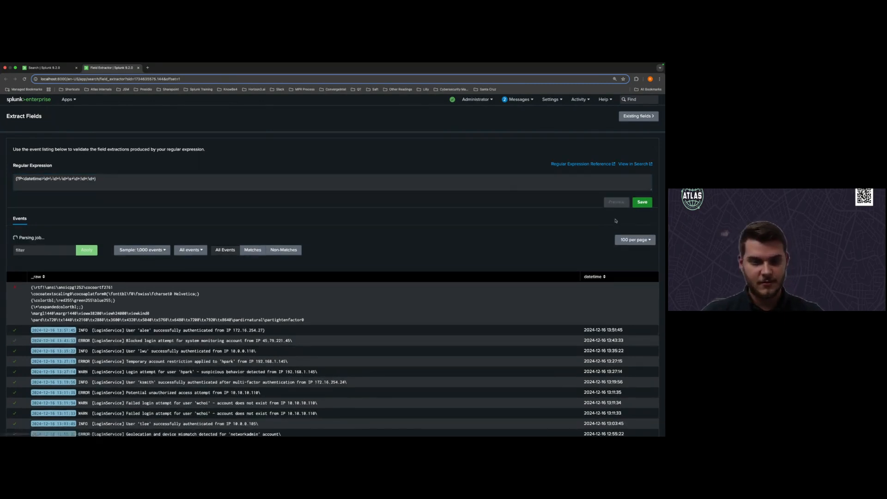
# Show 100 events per page again and check the datetime matches of the edited expression down to the last event
pyautogui.scroll(-5, 359, 246)
pyautogui.scroll(-2, 359, 246)
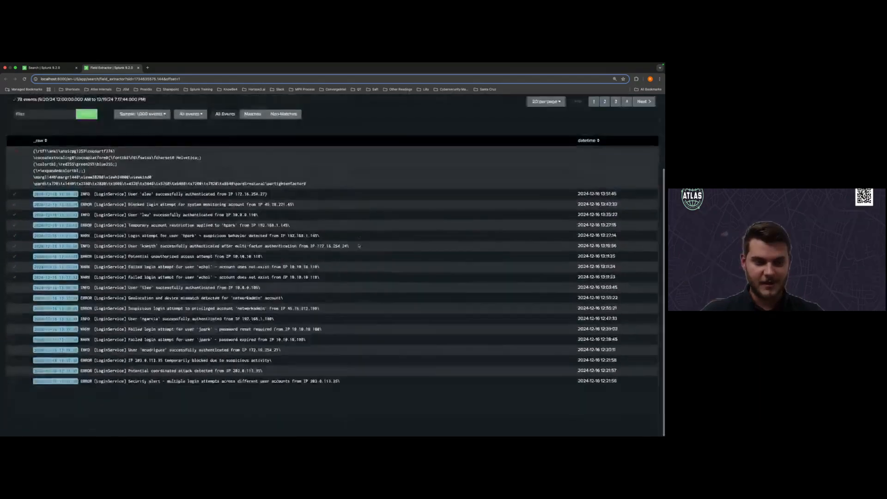
pyautogui.scroll(2, 359, 246)
pyautogui.click(546, 145)
pyautogui.click(541, 179)
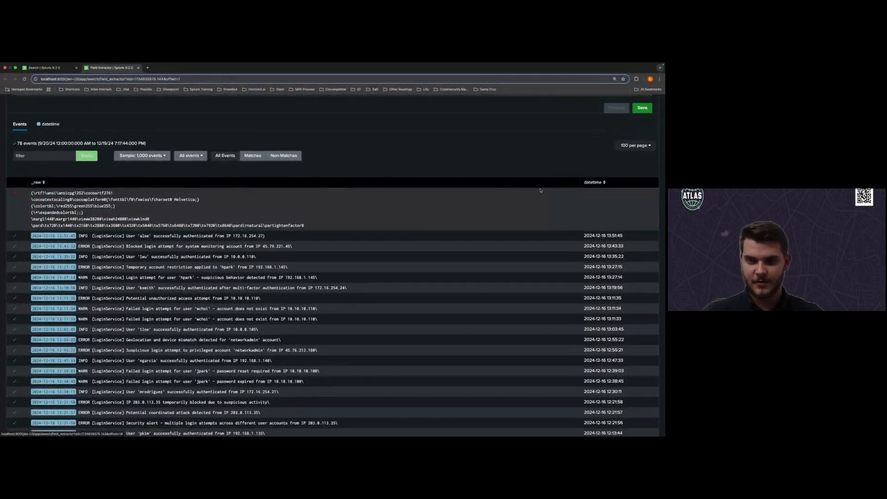
pyautogui.scroll(-10, 398, 217)
pyautogui.scroll(-6, 401, 216)
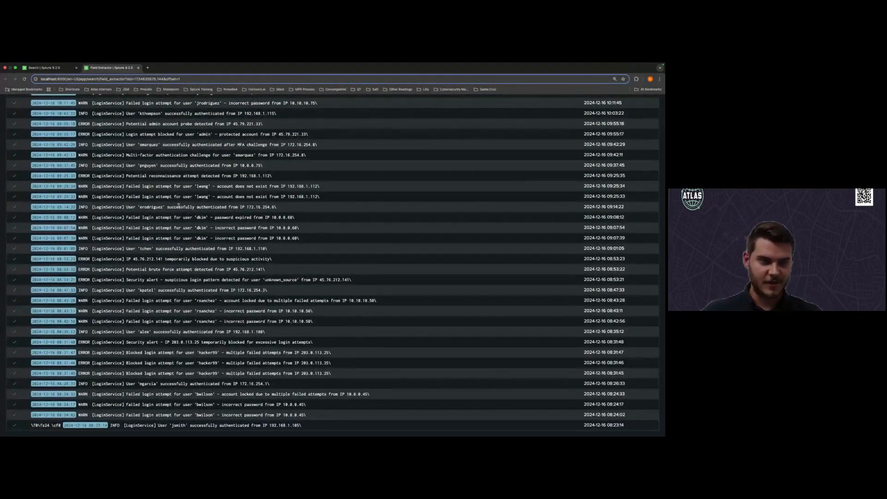
pyautogui.scroll(15, 204, 175)
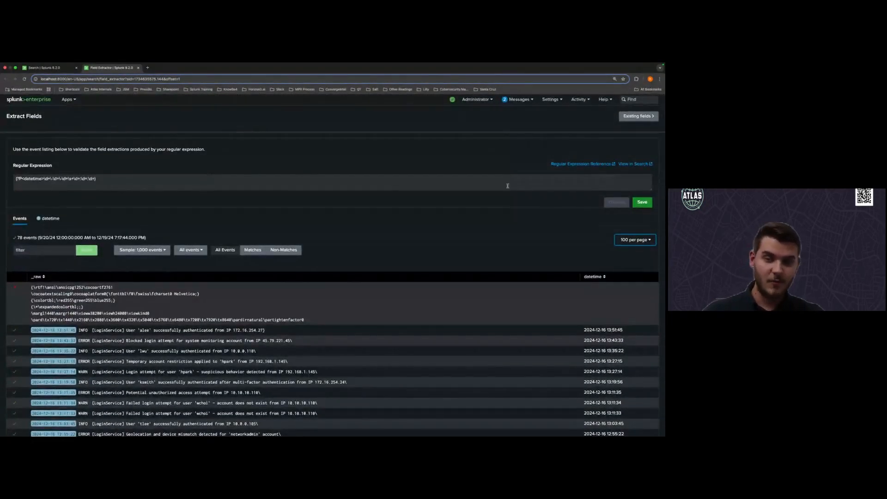
# Proceed to saving the datetime extraction and briefly check the Settings options without leaving the save form
pyautogui.click(640, 203)
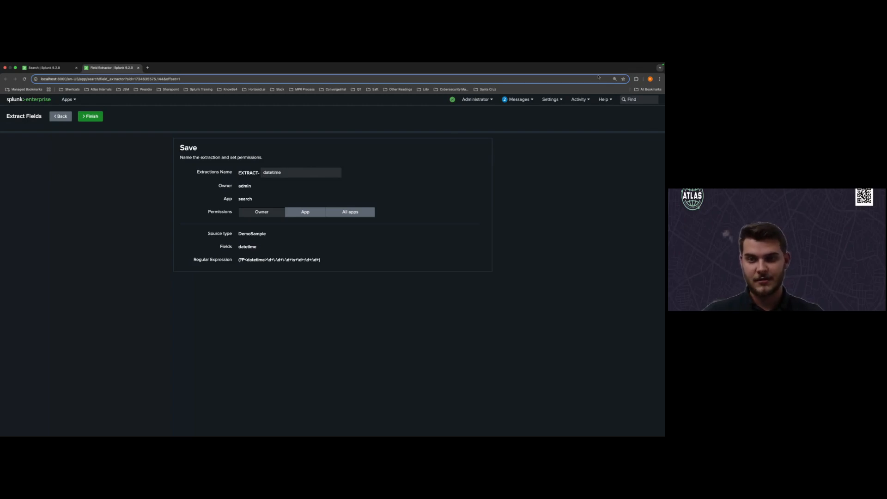
pyautogui.click(550, 99)
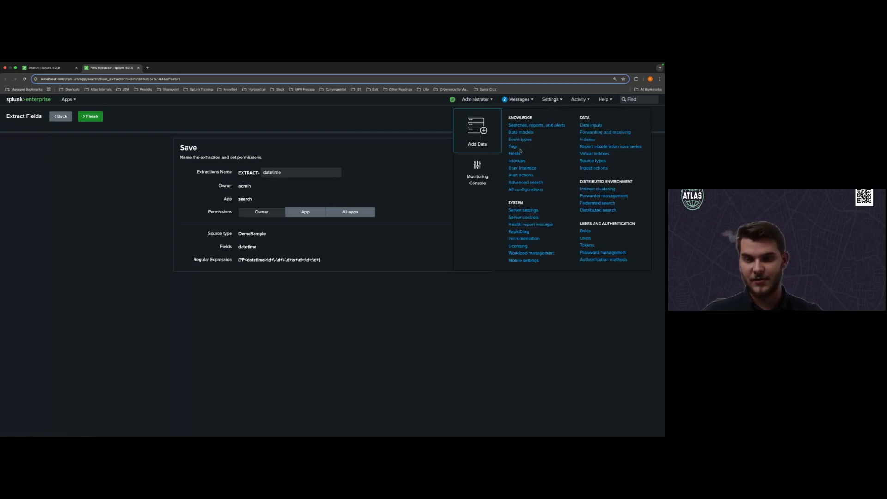
pyautogui.click(384, 125)
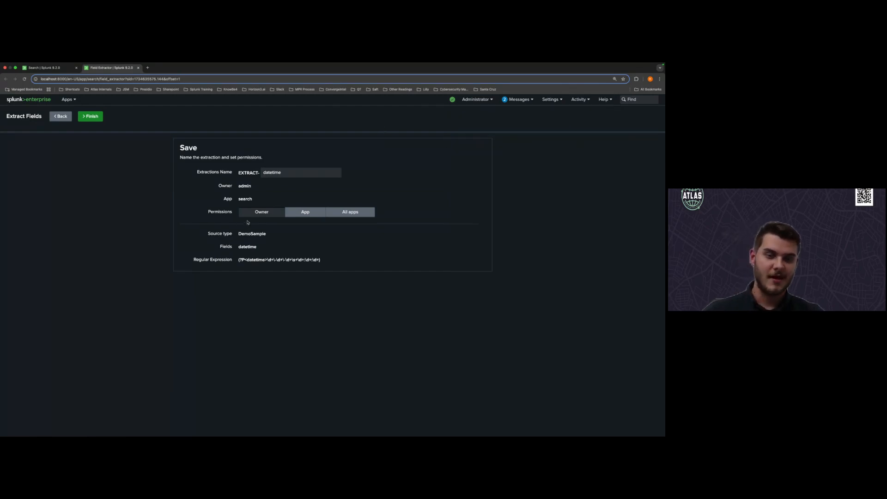
# Try App permissions for the datetime extraction, clearing and restoring read access for Everyone
pyautogui.click(325, 211)
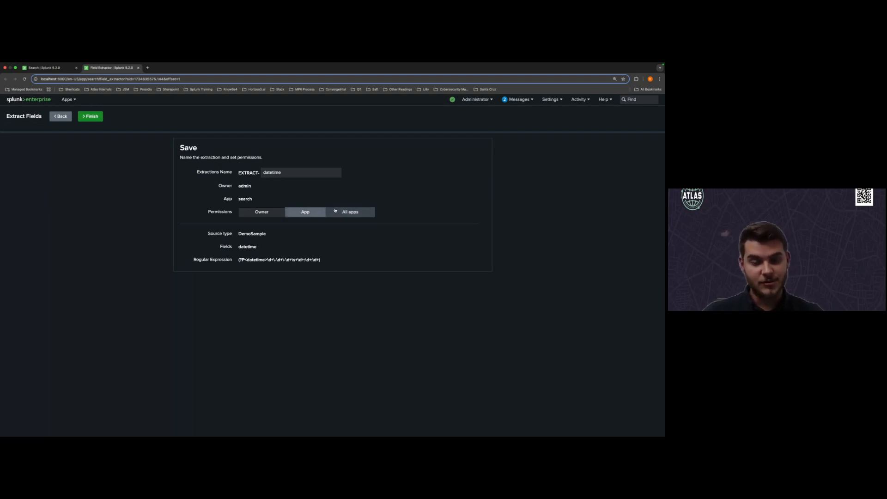
pyautogui.click(313, 213)
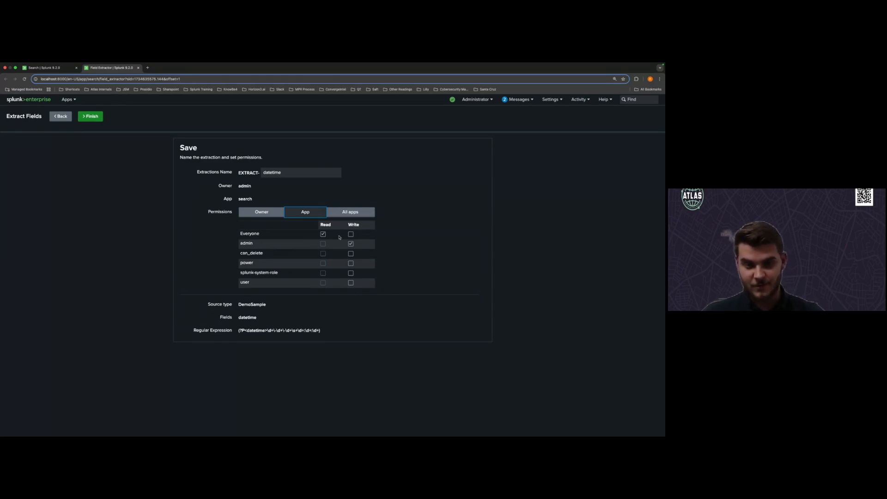
pyautogui.click(324, 235)
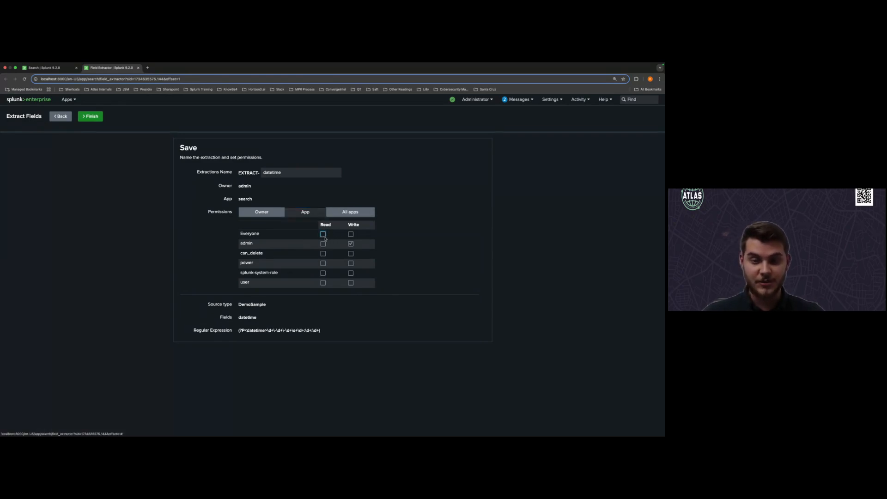
pyautogui.click(324, 235)
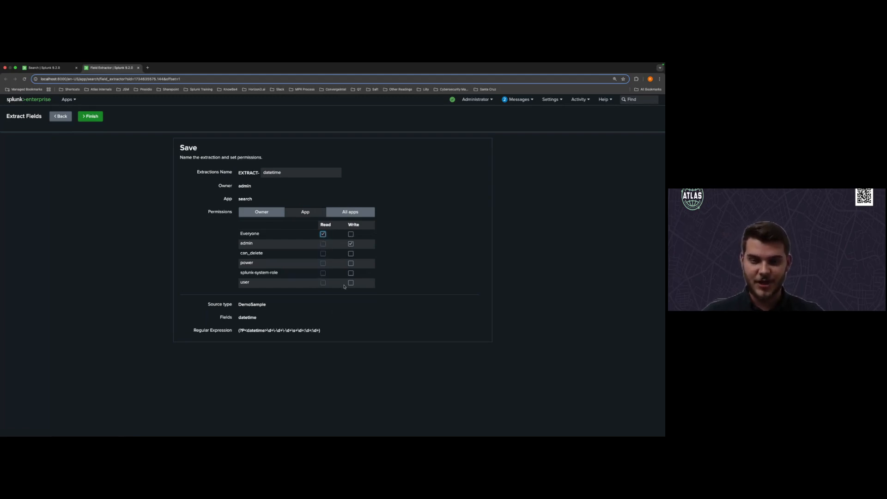
# Share the datetime extraction with all apps, keep read access for Everyone and write access for admin, and finish saving it
pyautogui.click(352, 212)
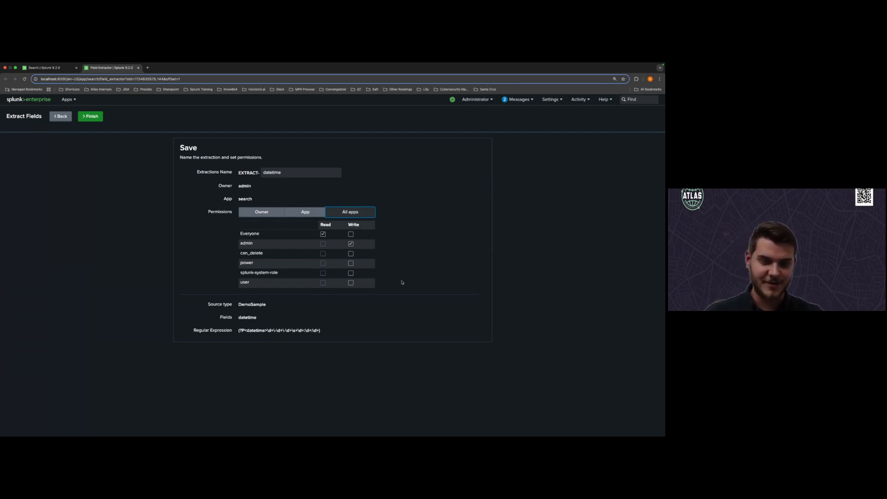
pyautogui.click(323, 233)
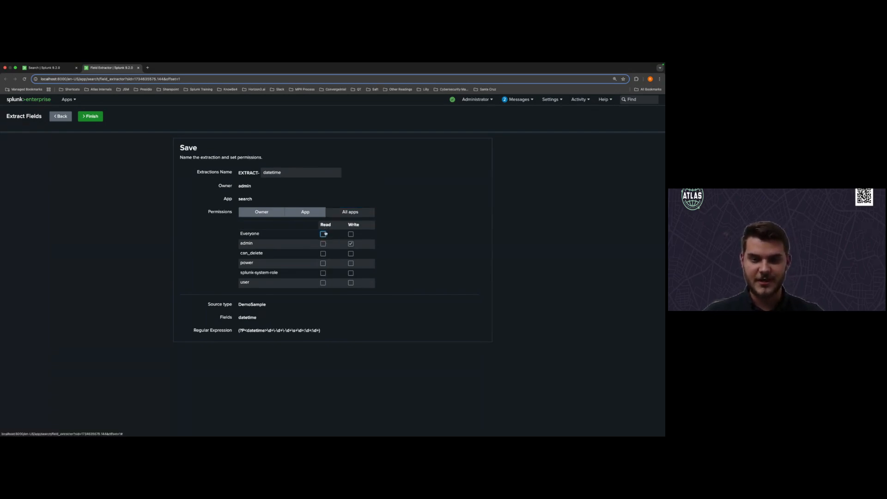
pyautogui.click(324, 234)
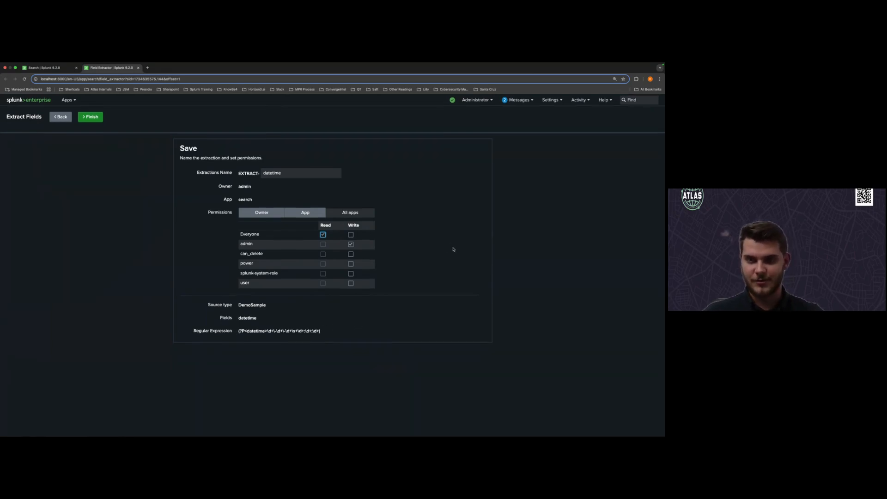
pyautogui.click(91, 116)
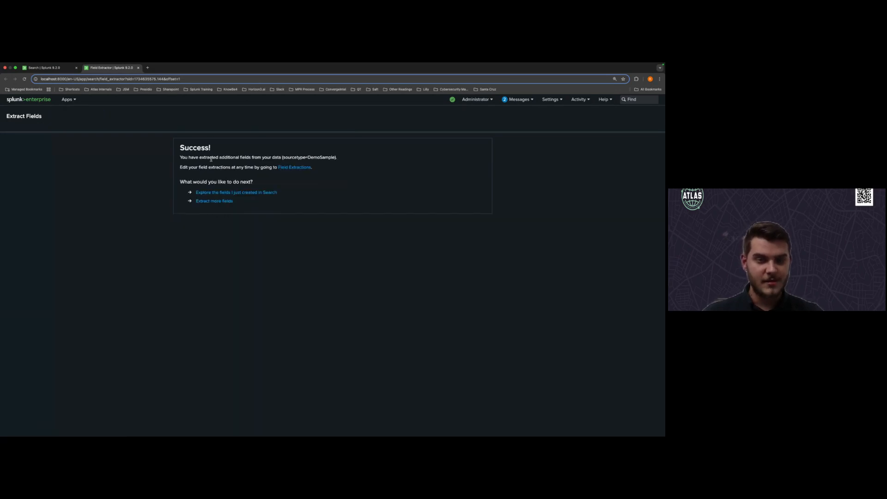
# Explore the newly created fields in Search and set the time range to All time
pyautogui.click(259, 193)
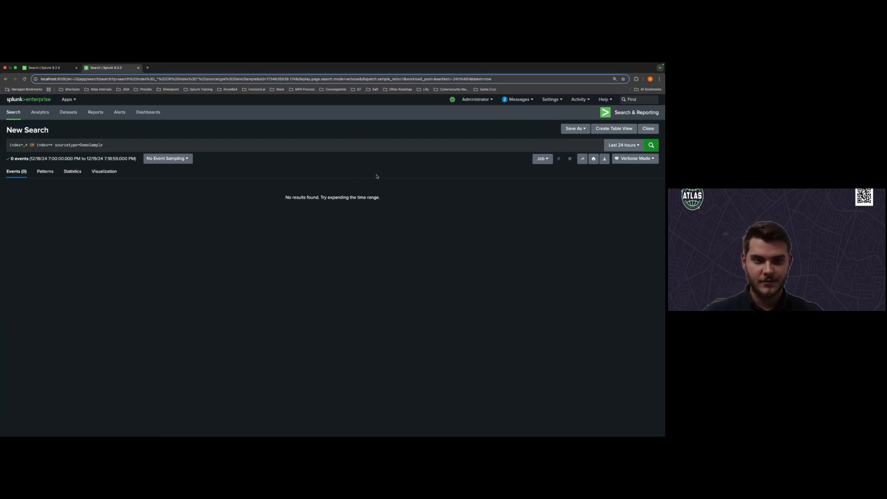
pyautogui.click(623, 144)
pyautogui.click(604, 182)
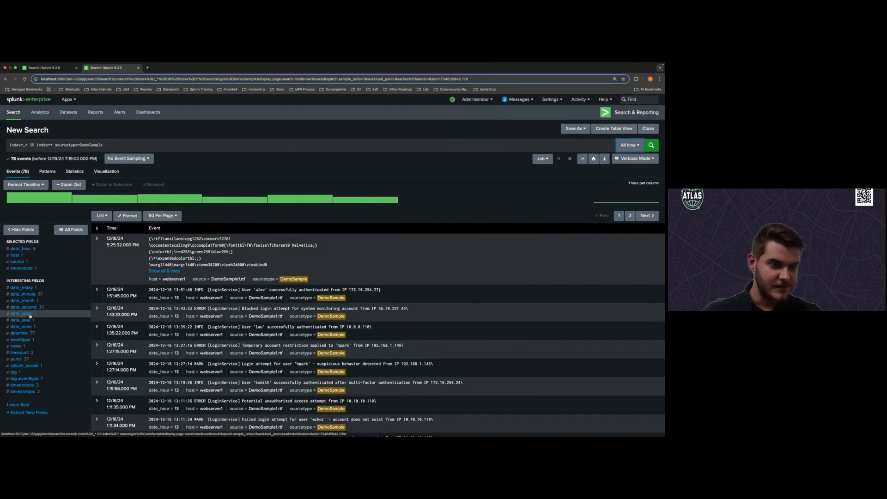
# Examine the datetime field's top values and compare the field list with the one in the earlier search
pyautogui.click(30, 333)
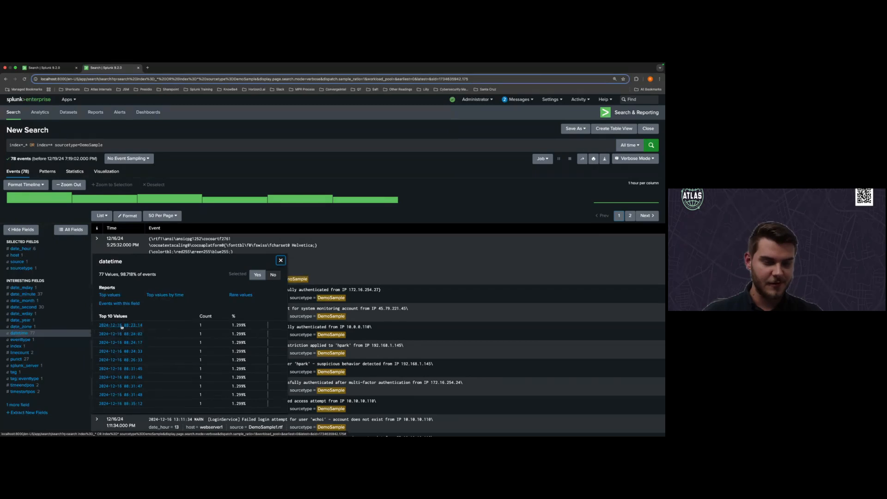
pyautogui.click(45, 69)
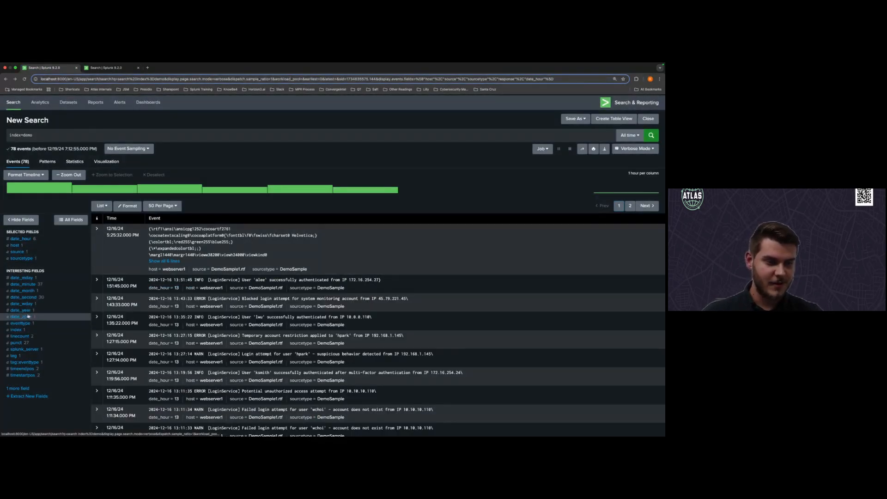
pyautogui.hotkey('ctrl', 'Tab')
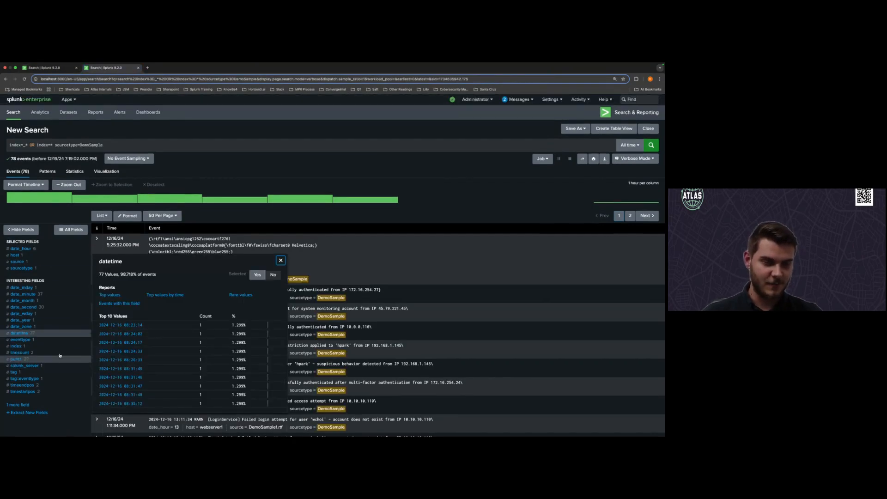
pyautogui.scroll(-1, 115, 337)
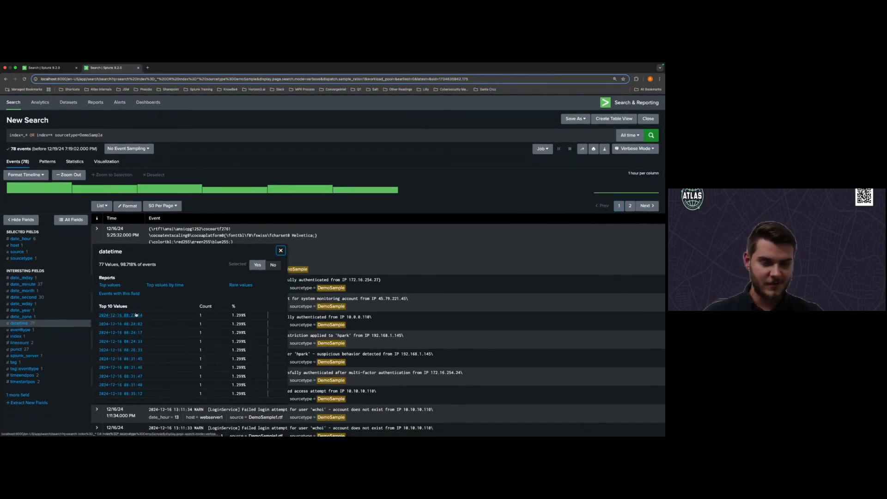
pyautogui.scroll(-2, 106, 305)
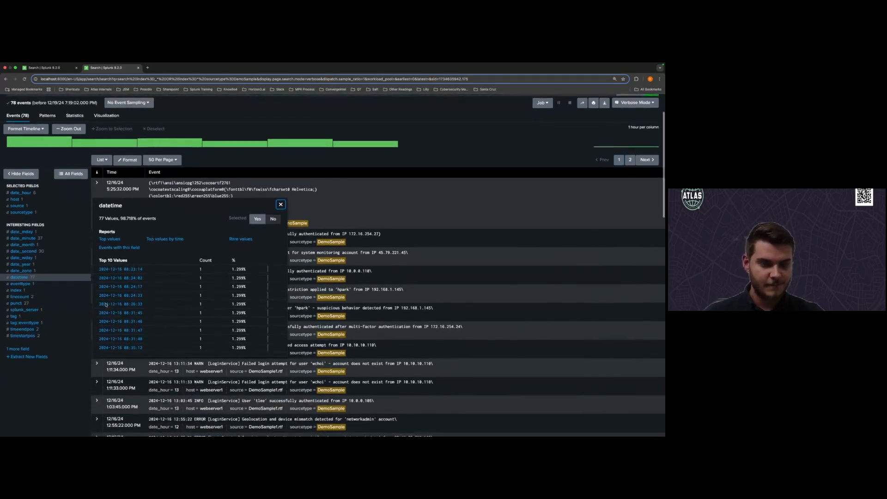
pyautogui.scroll(3, 143, 146)
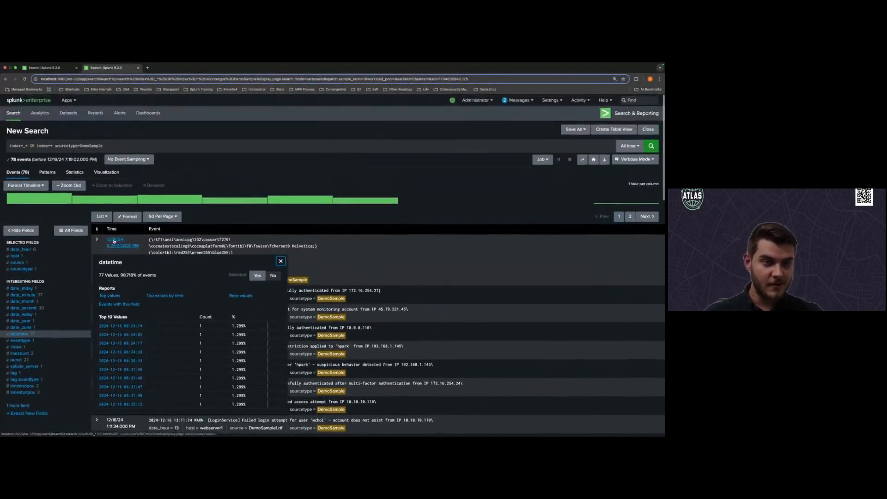
# Add the filter datetime=2024* to the DemoSample search, run it, and look over the matching events
pyautogui.click(144, 147)
pyautogui.write('datetime')
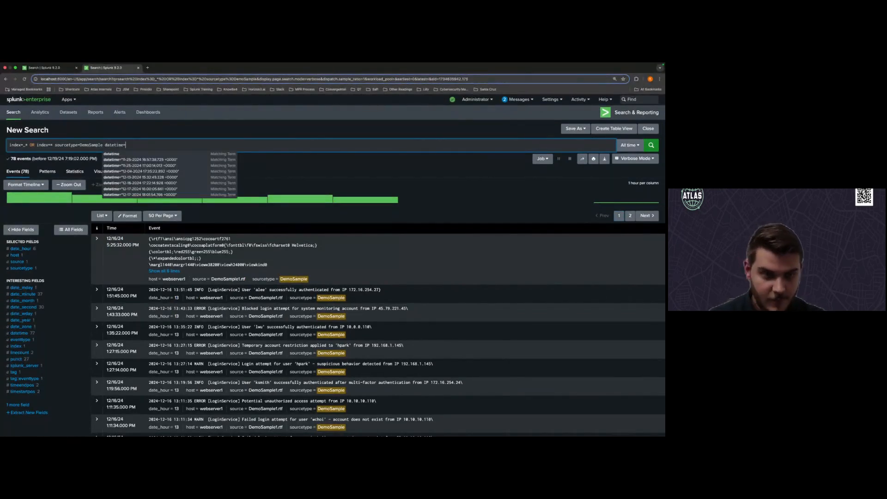
pyautogui.write('=')
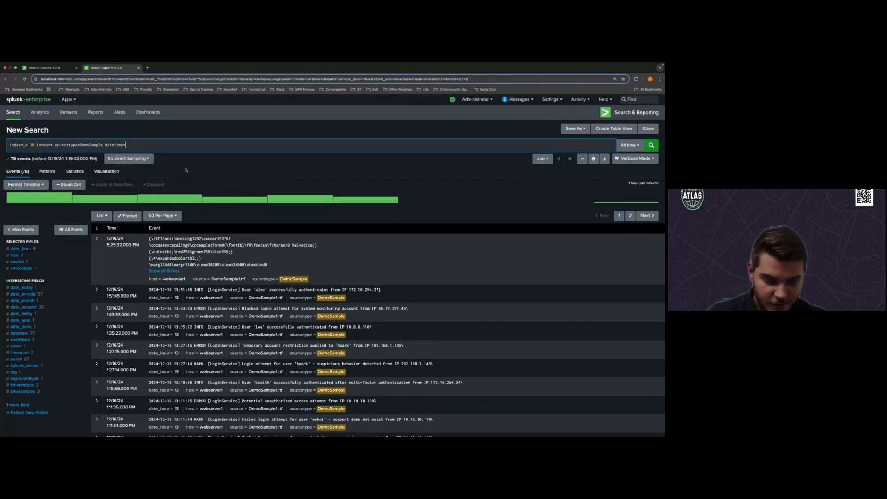
pyautogui.write('2024')
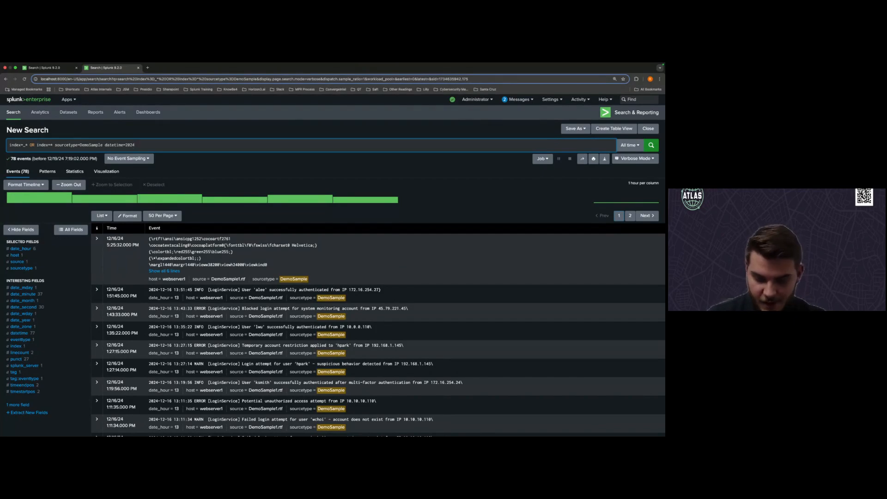
pyautogui.write('*')
pyautogui.press('Return')
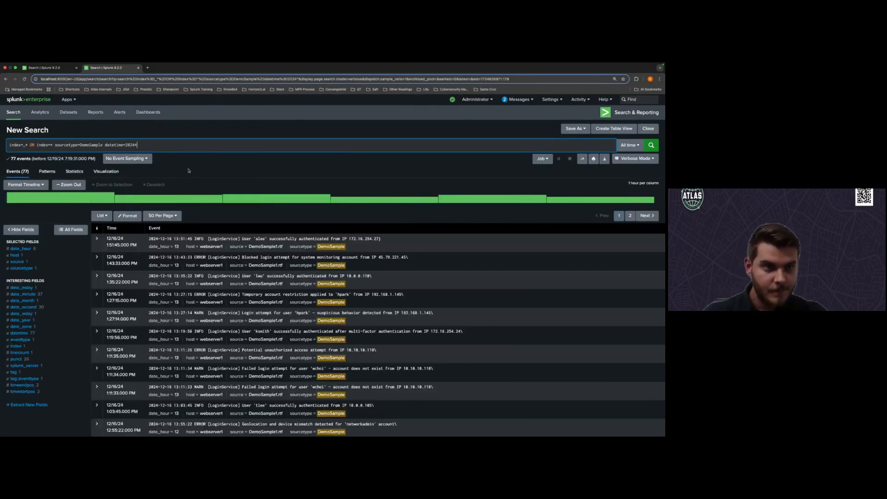
pyautogui.scroll(-1, 162, 227)
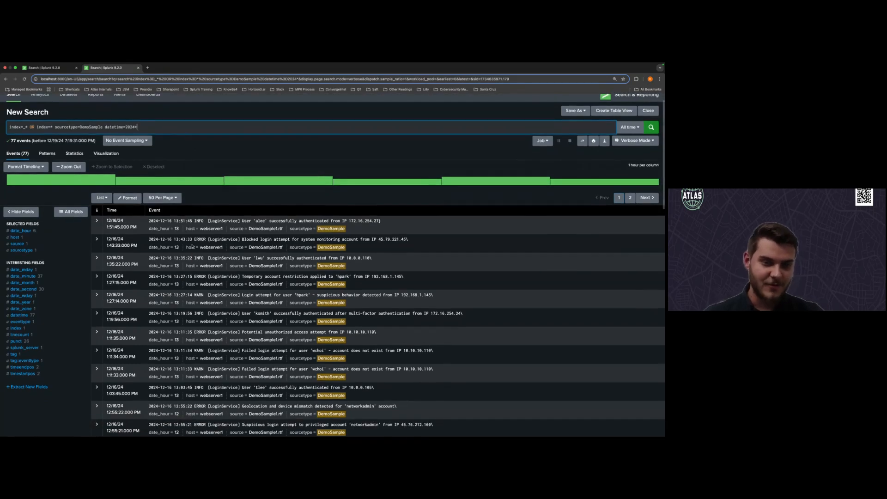
# Remove the index and sourcetype terms from the query and run datetime=2024* on its own
pyautogui.moveTo(104, 127); pyautogui.dragTo(4, 131)
pyautogui.press('BackSpace')
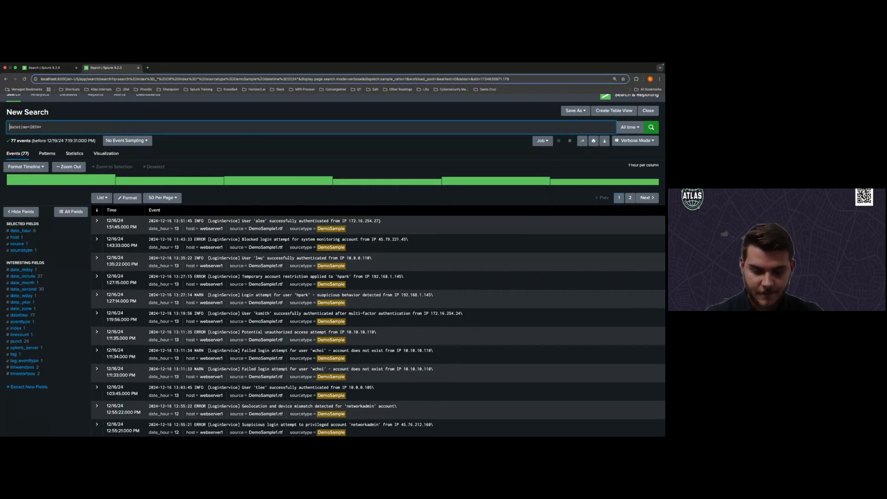
pyautogui.press('Return')
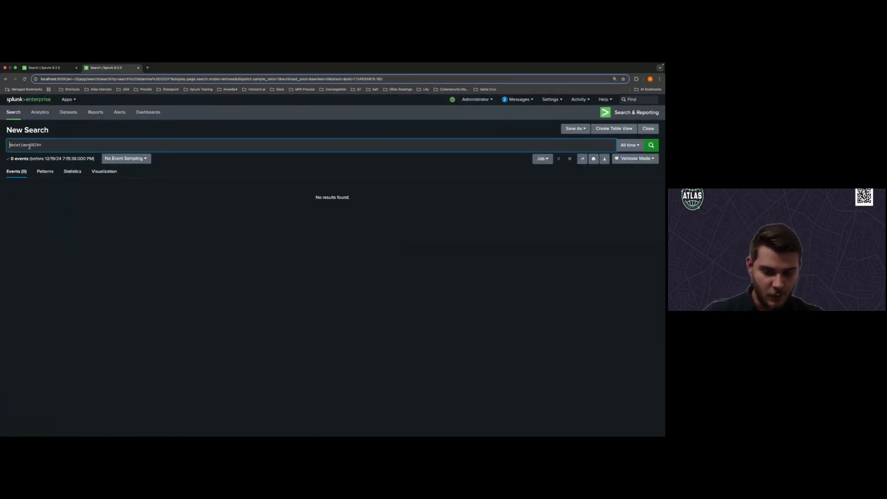
# Insert index=demo before the datetime=2024* filter and run the search
pyautogui.write('index=dem')
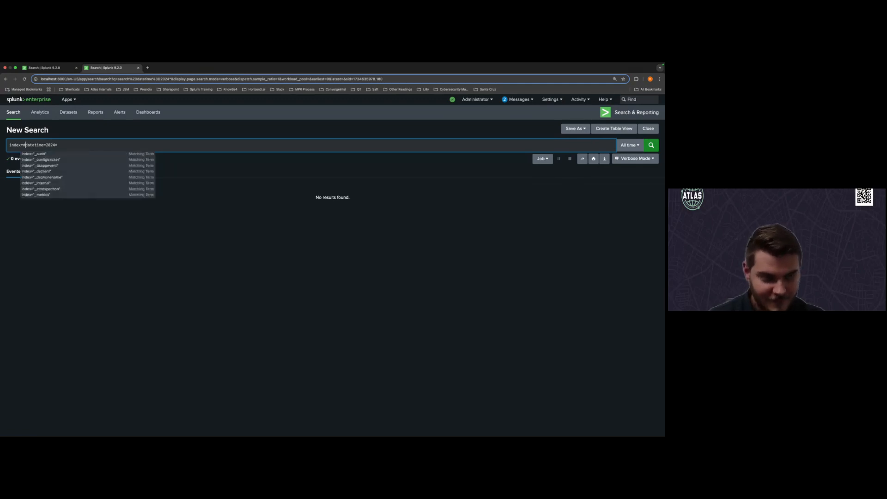
pyautogui.write('o')
pyautogui.press('Return')
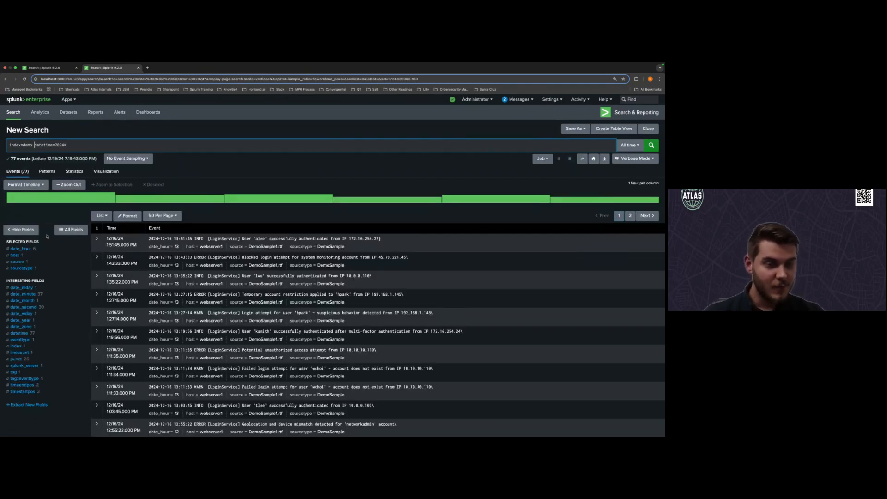
# Change the datetime filter to "*13:11*" in the index=demo search and run it
pyautogui.click(112, 145)
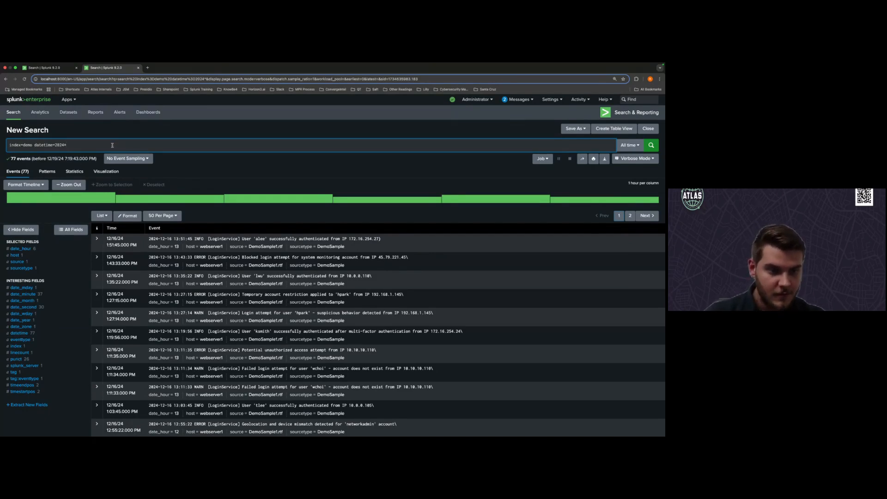
pyautogui.press('BackSpace')
pyautogui.write('12')
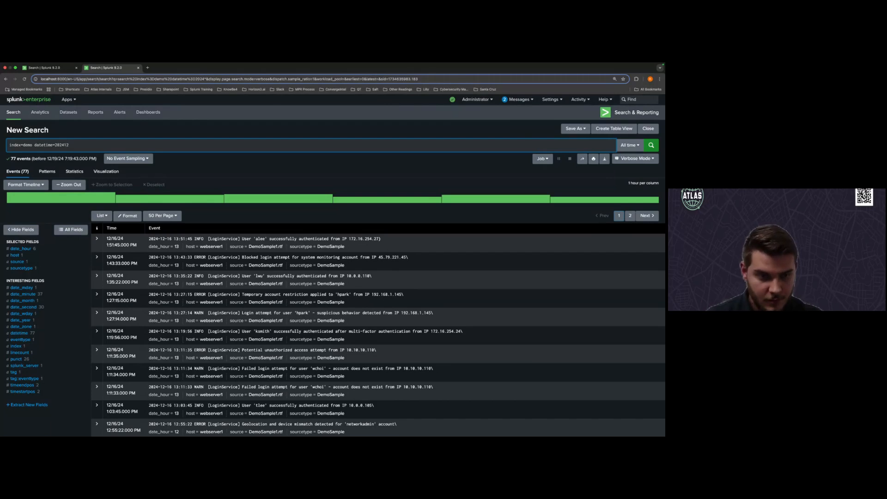
pyautogui.press('BackSpace')
pyautogui.press('BackSpace')
pyautogui.press('BackSpace')
pyautogui.press('BackSpace')
pyautogui.press('BackSpace')
pyautogui.press('BackSpace')
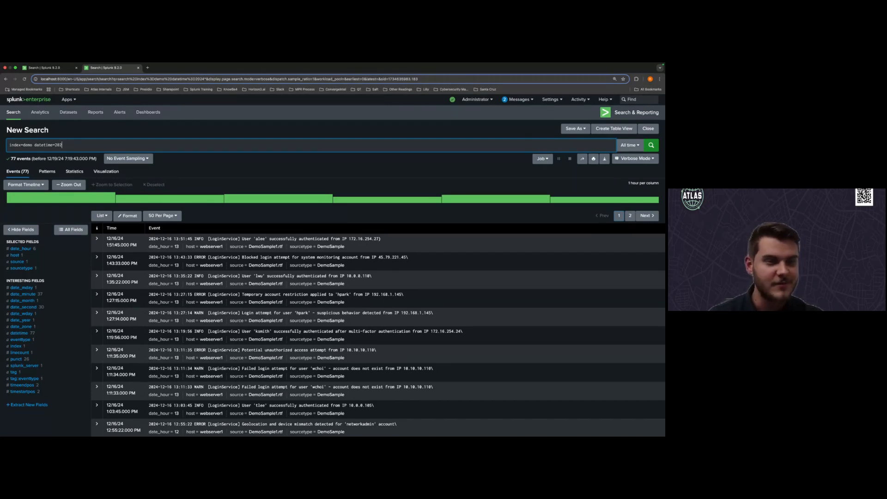
pyautogui.write('"')
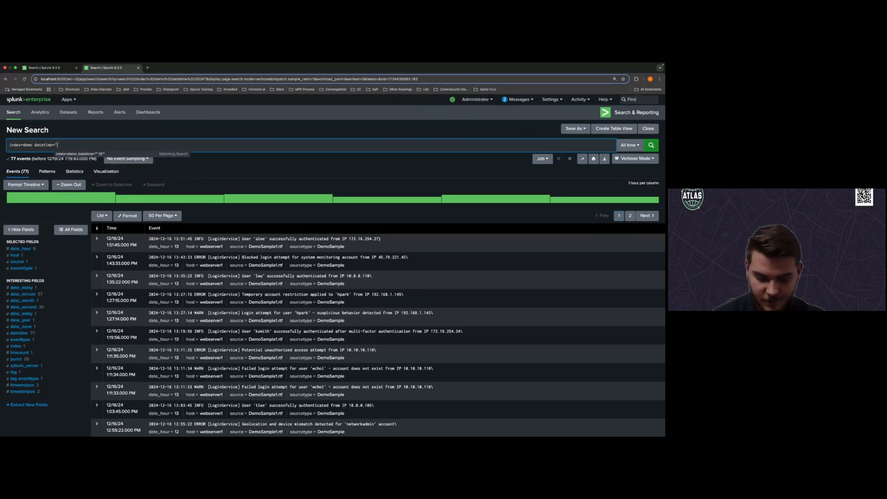
pyautogui.write('*')
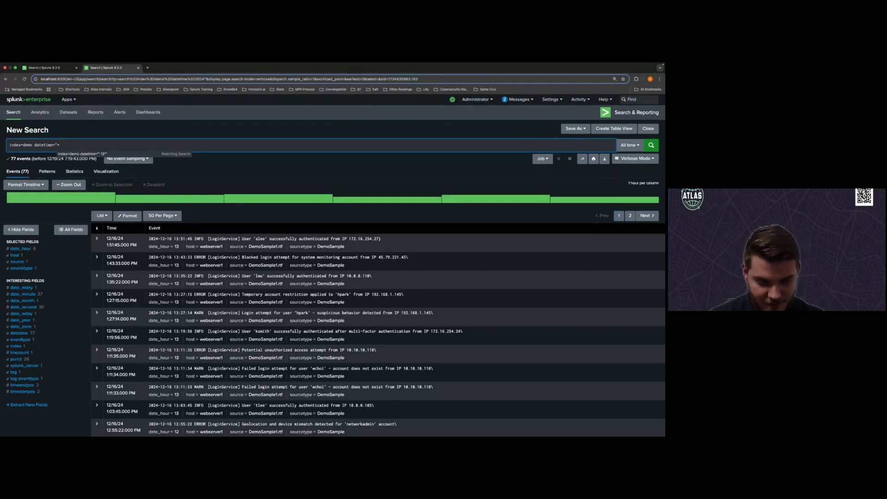
pyautogui.write('13:')
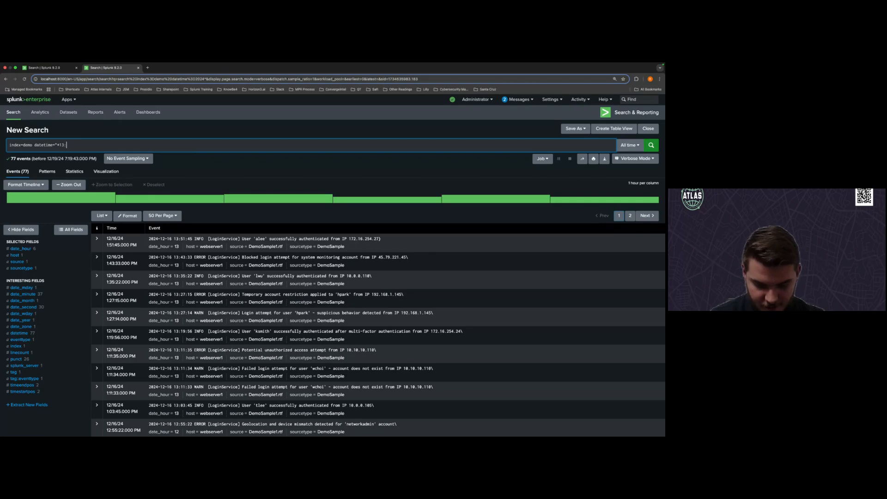
pyautogui.write('11*')
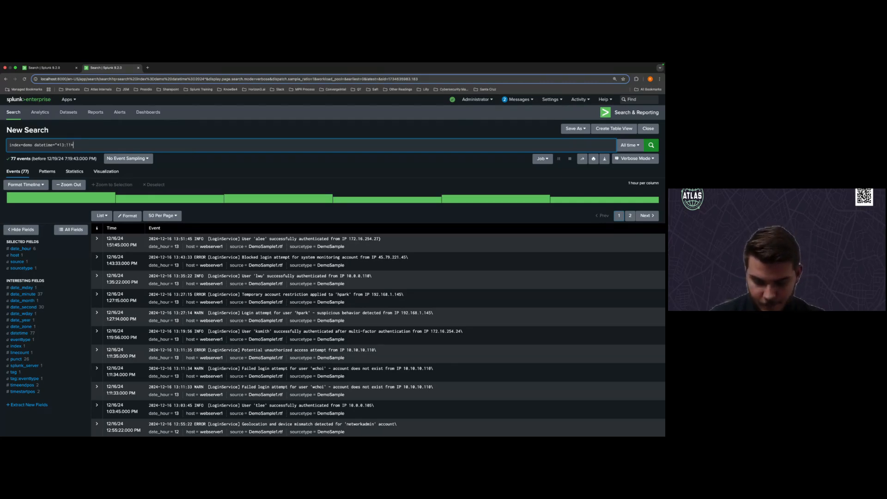
pyautogui.write('"')
pyautogui.press('Return')
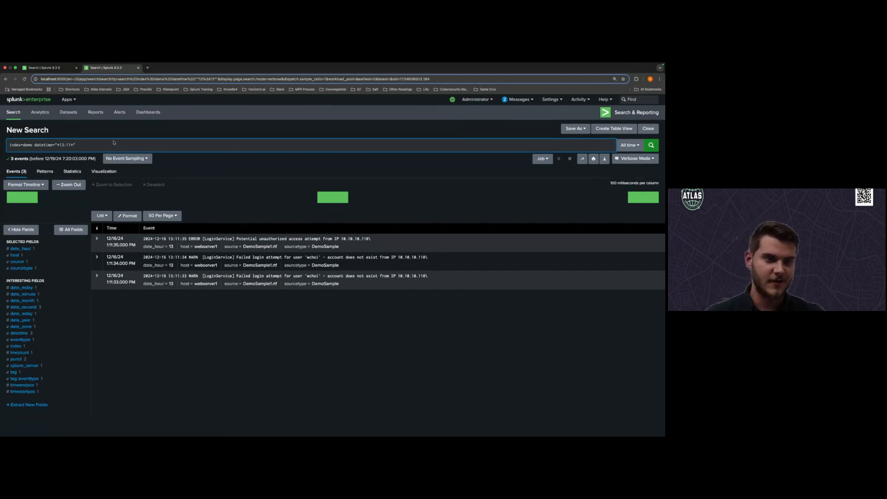
# Remove the datetime filter, run the search with only index=demo, and look over the returned events
pyautogui.moveTo(113, 143); pyautogui.dragTo(35, 144)
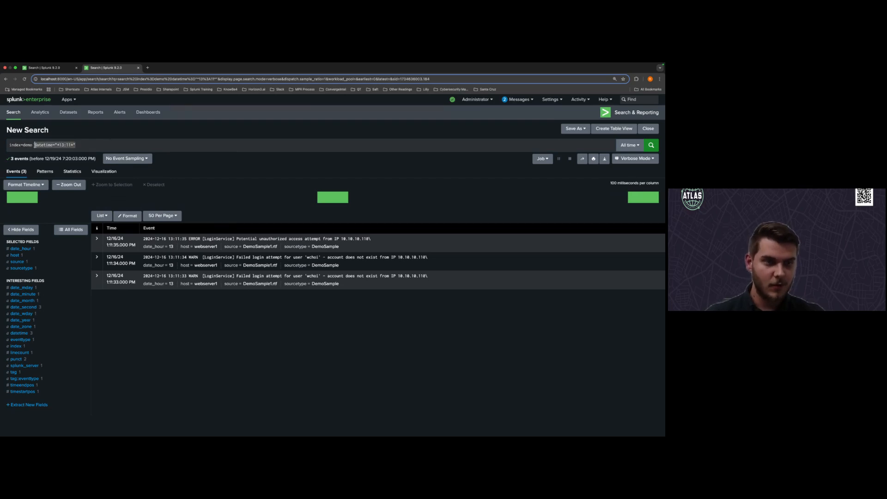
pyautogui.press('BackSpace')
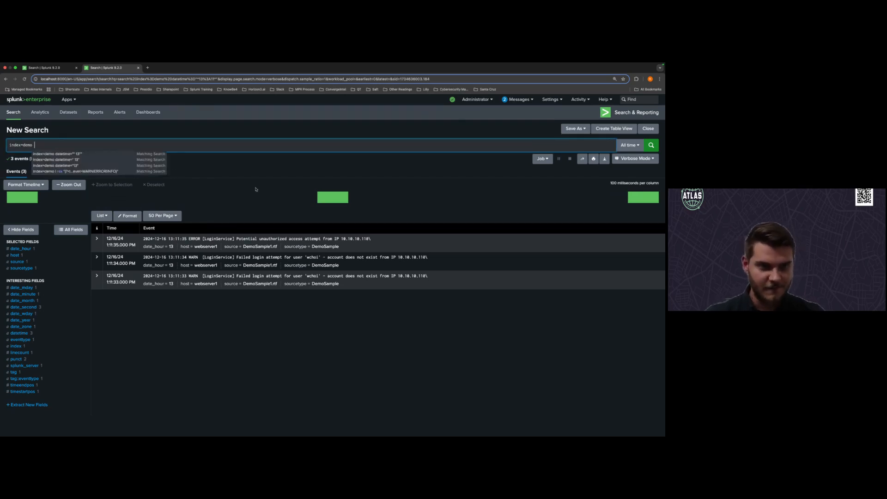
pyautogui.press('Return')
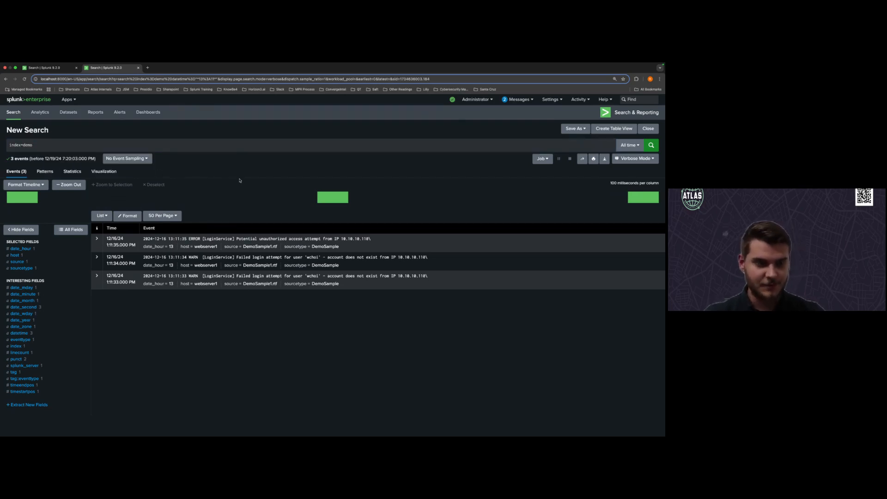
pyautogui.click(93, 146)
pyautogui.press('Return')
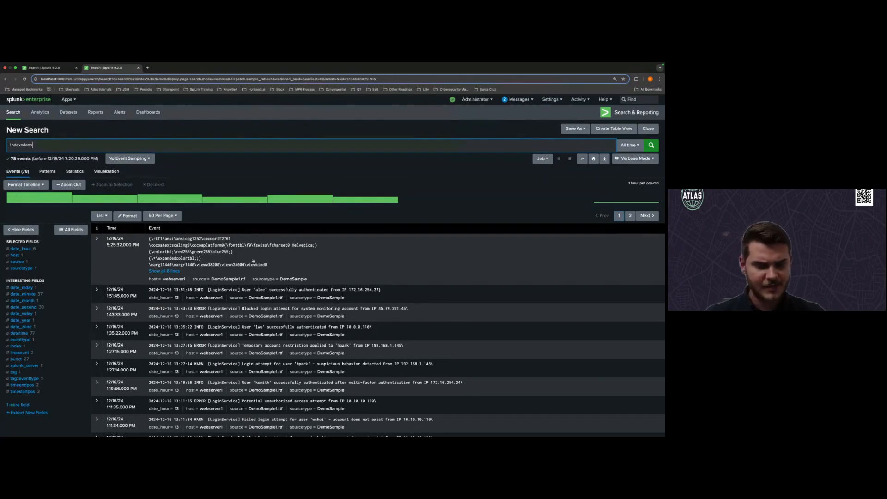
pyautogui.scroll(-1, 324, 295)
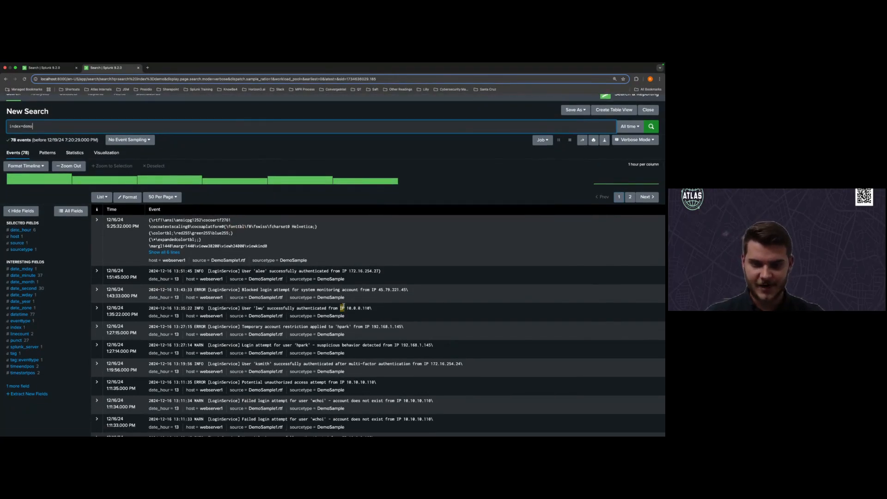
pyautogui.scroll(-1, 278, 300)
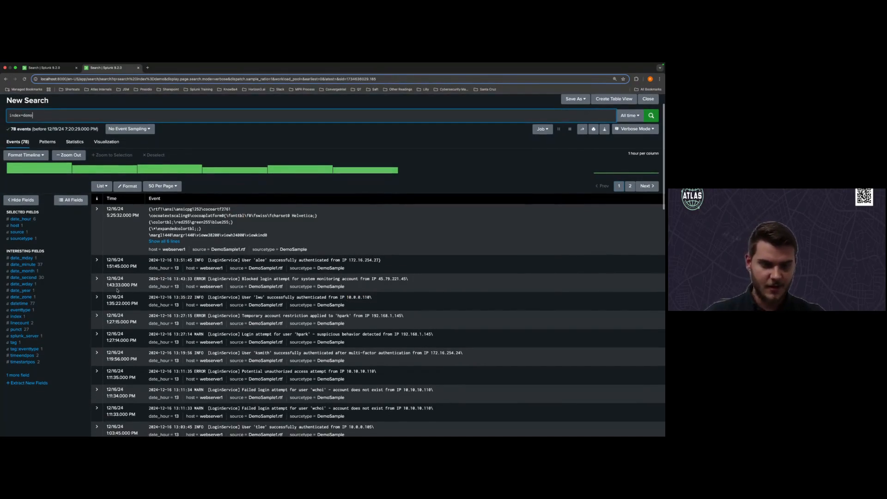
# Start a field extraction from the 13:35:22 login event using the Regular Expression method
pyautogui.click(117, 300)
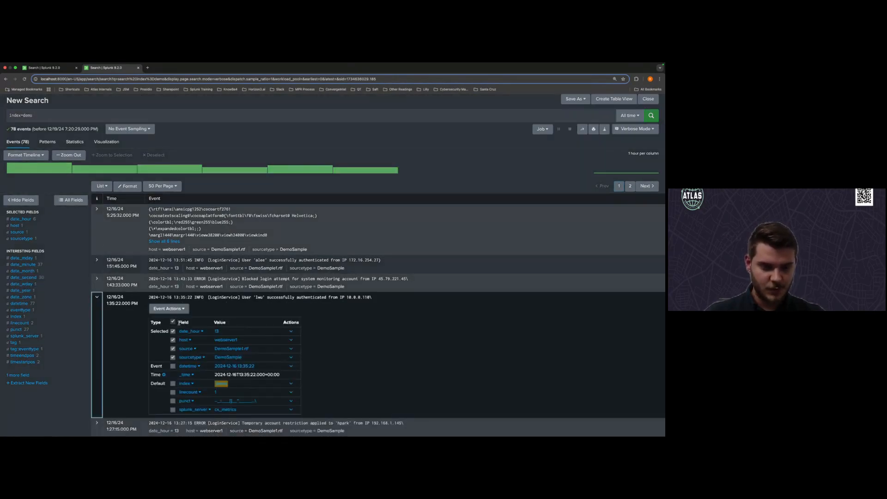
pyautogui.click(175, 308)
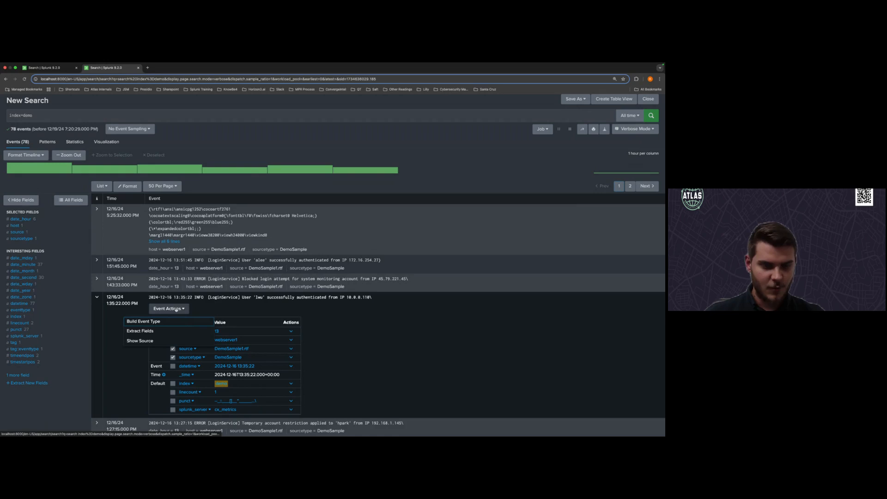
pyautogui.click(165, 332)
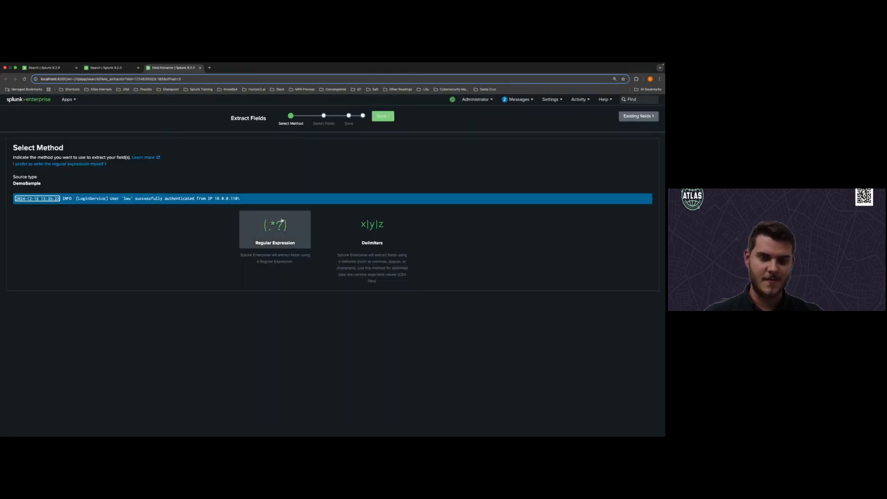
pyautogui.click(254, 220)
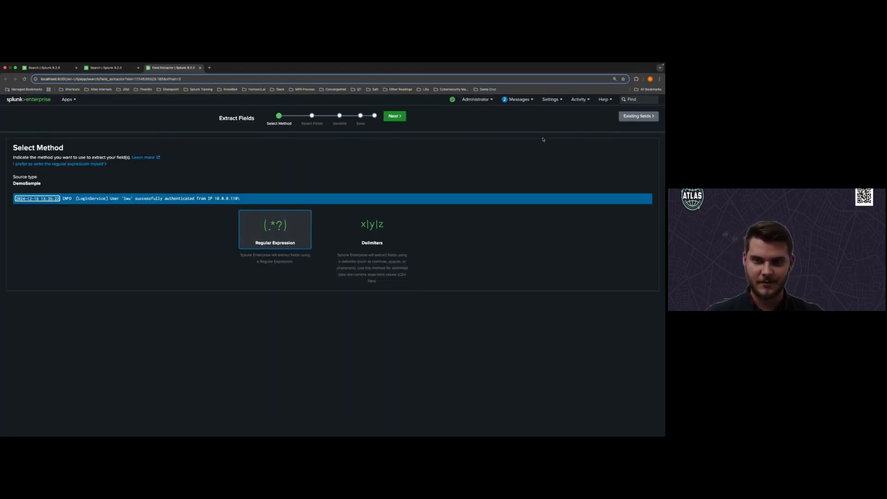
pyautogui.click(394, 116)
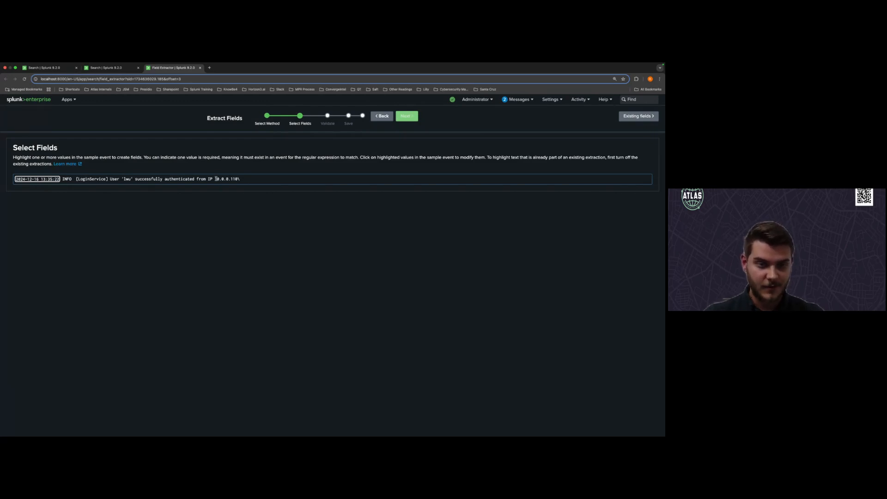
# Extract the IP address 10.0.0.110 in the sample event as field src_ip and review the previewed matches
pyautogui.moveTo(215, 179); pyautogui.dragTo(239, 180)
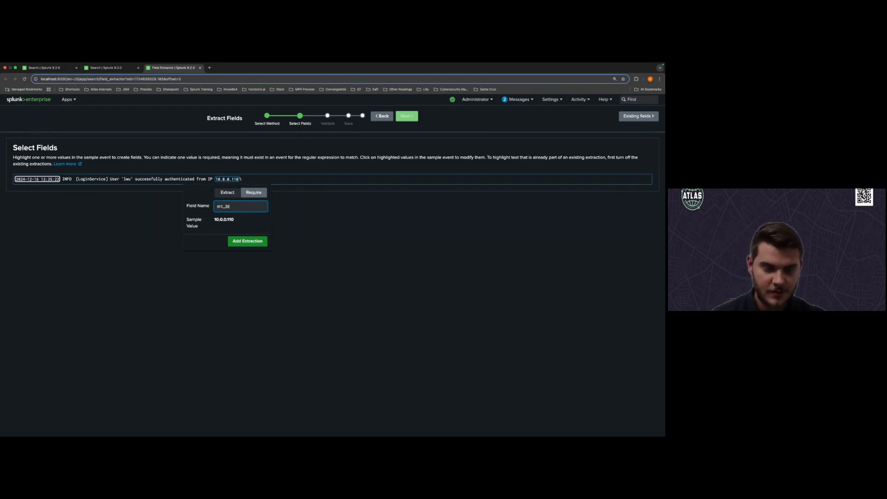
pyautogui.click(236, 244)
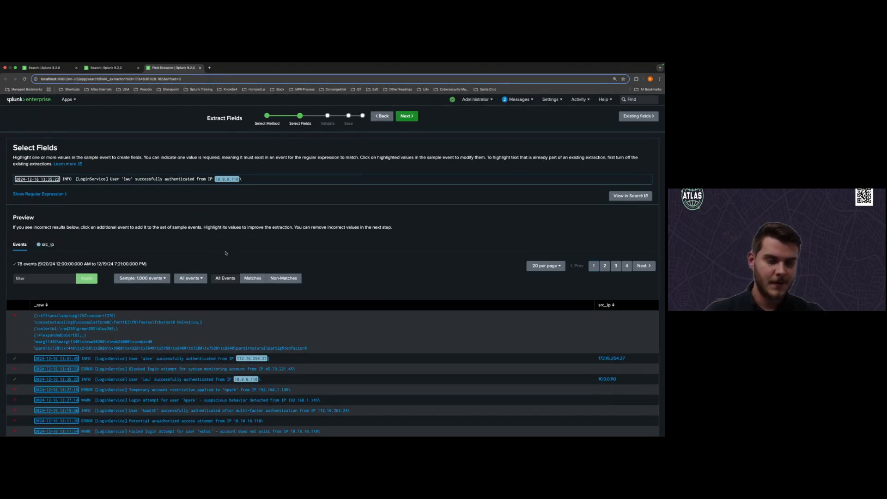
pyautogui.scroll(-3, 226, 252)
pyautogui.scroll(-3, 216, 334)
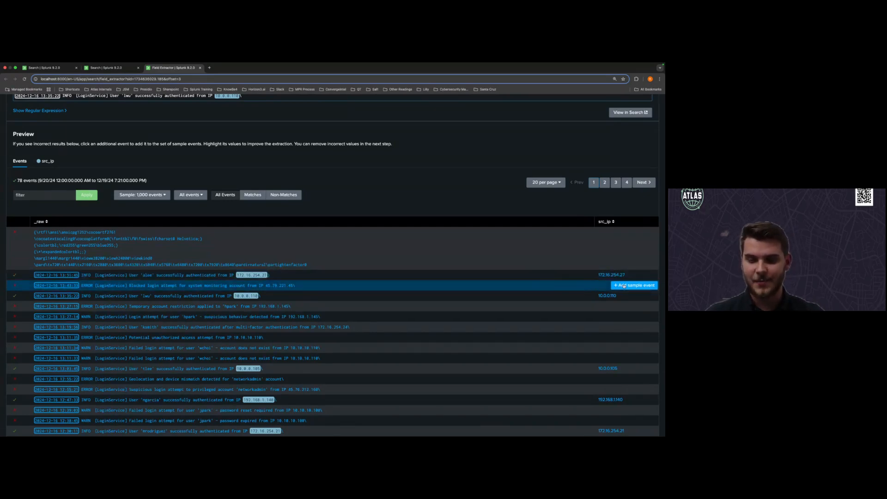
# Try adding the 13:43:33 blocked-login event as a second sample with its IP address marked as src_ip, and remove that sample
pyautogui.click(624, 286)
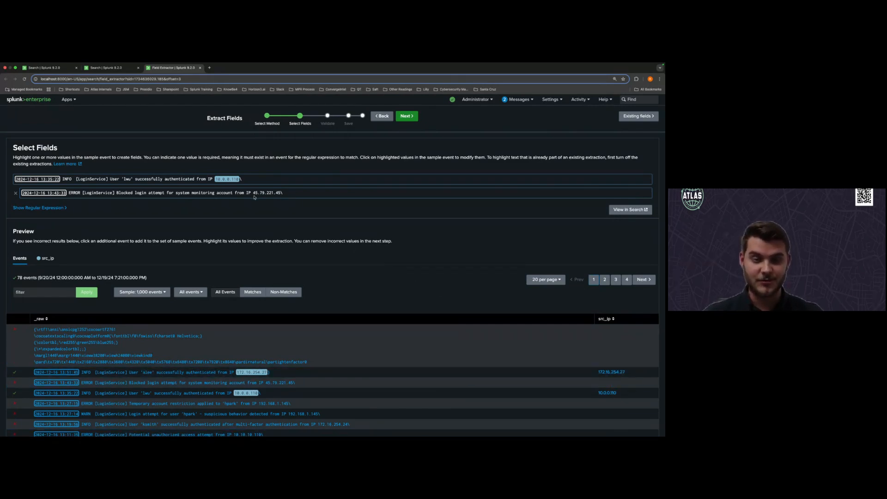
pyautogui.moveTo(253, 194); pyautogui.dragTo(281, 192)
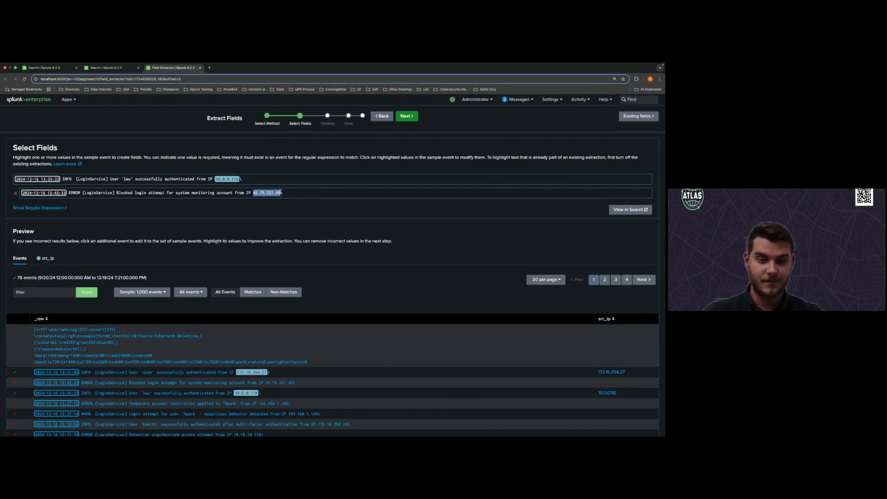
pyautogui.click(287, 241)
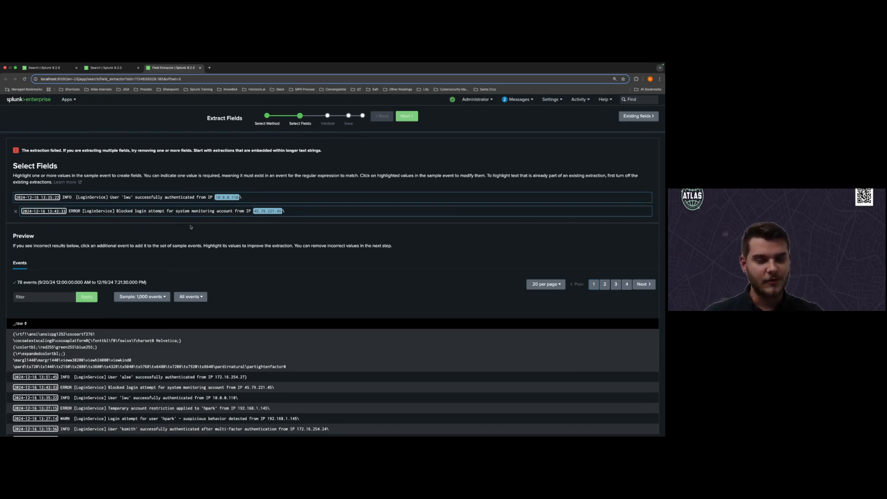
pyautogui.click(16, 212)
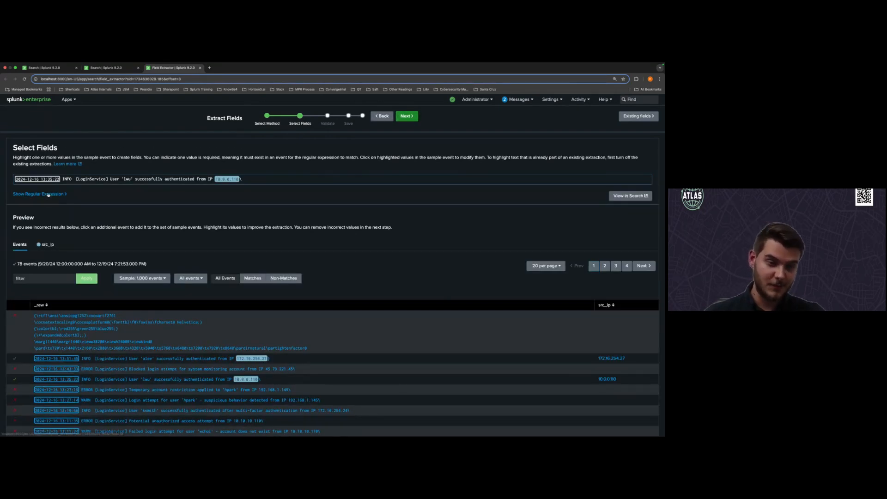
# Replace the generated regular expression with IP\s(?<ip_address>\b(?:\d{1,3}\.){3}\d{1,3}\b) and preview the extraction
pyautogui.click(40, 194)
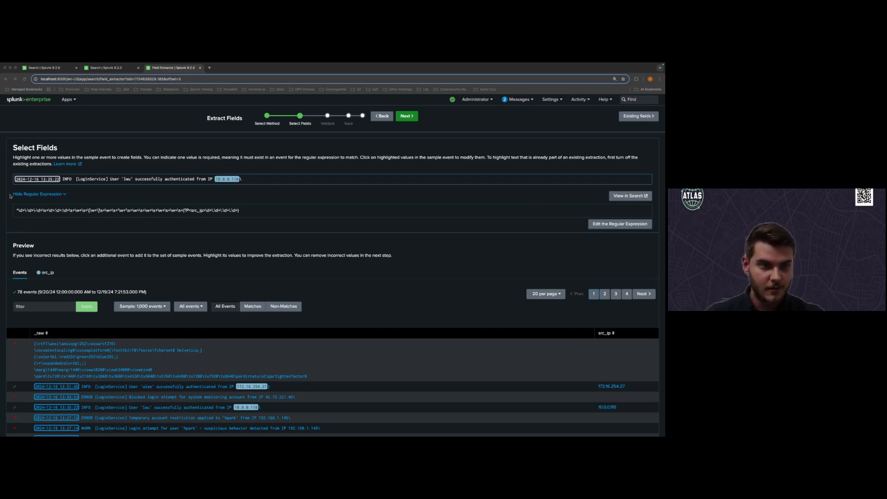
pyautogui.click(621, 224)
pyautogui.moveTo(653, 197); pyautogui.dragTo(13, 197)
pyautogui.write('IP\\s(?<ip_address>\\b(?:\\d{1,3}\\.){3}\\d{1,3}\\b)')
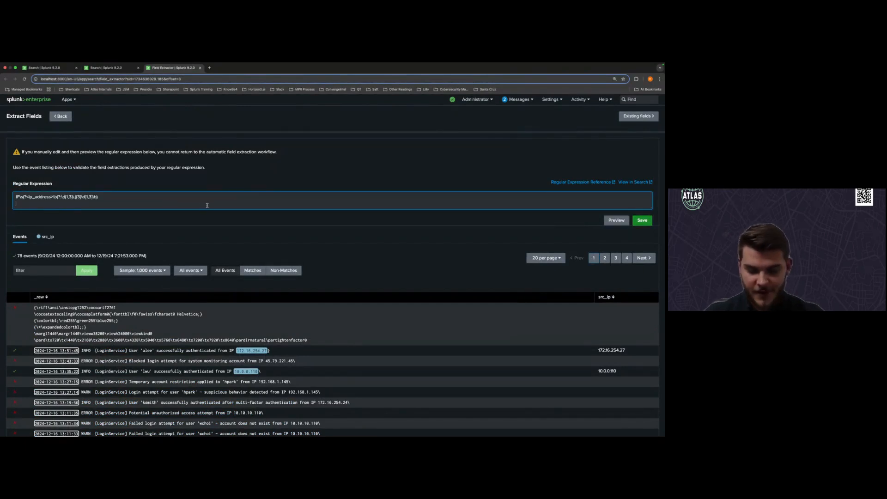
pyautogui.click(626, 224)
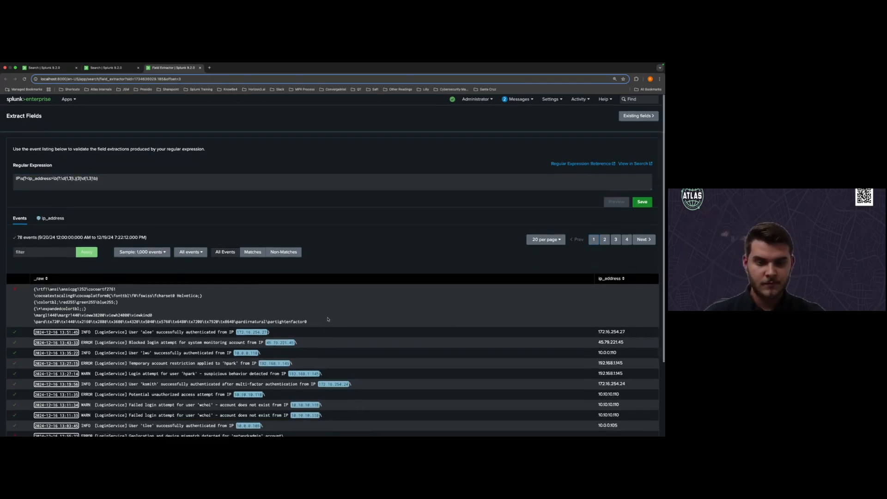
# Show 100 events per page in the preview and check the ip_address matches through the whole list
pyautogui.scroll(-5, 326, 313)
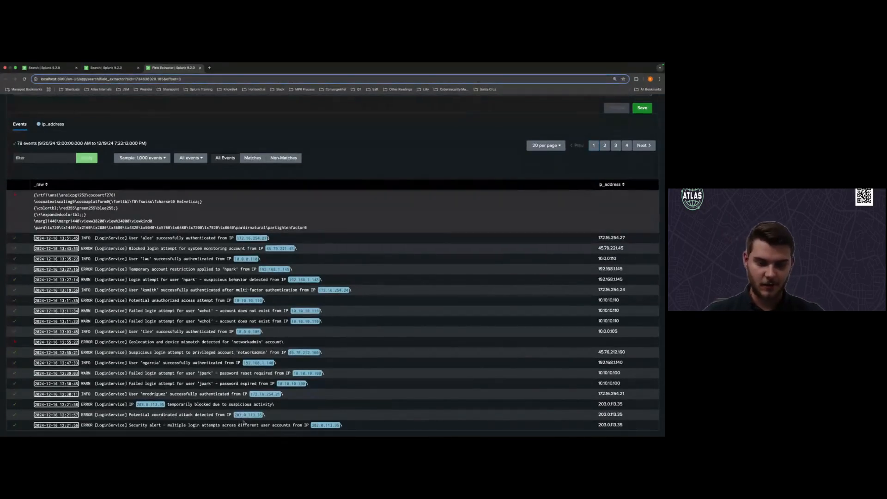
pyautogui.click(545, 145)
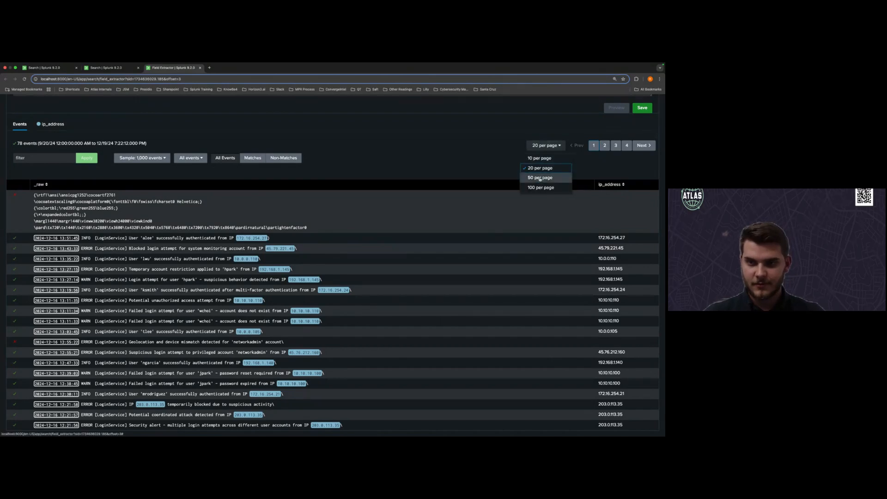
pyautogui.click(545, 187)
pyautogui.scroll(-2, 527, 229)
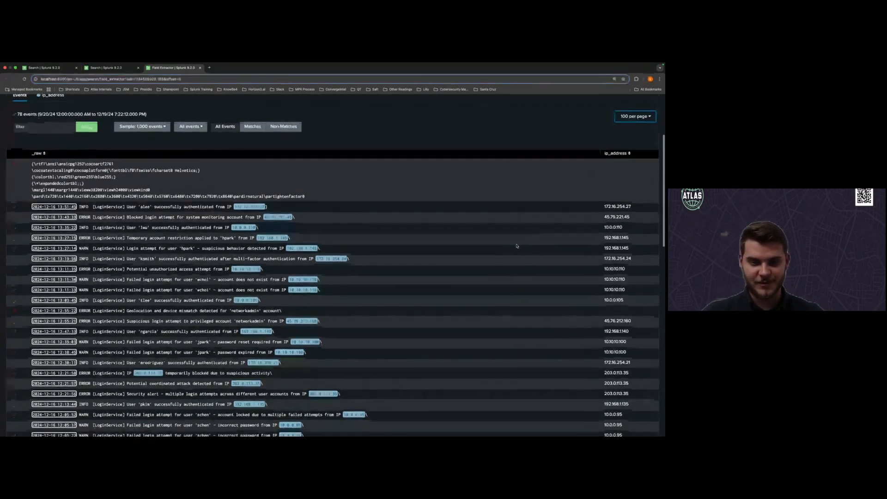
pyautogui.scroll(-10, 516, 248)
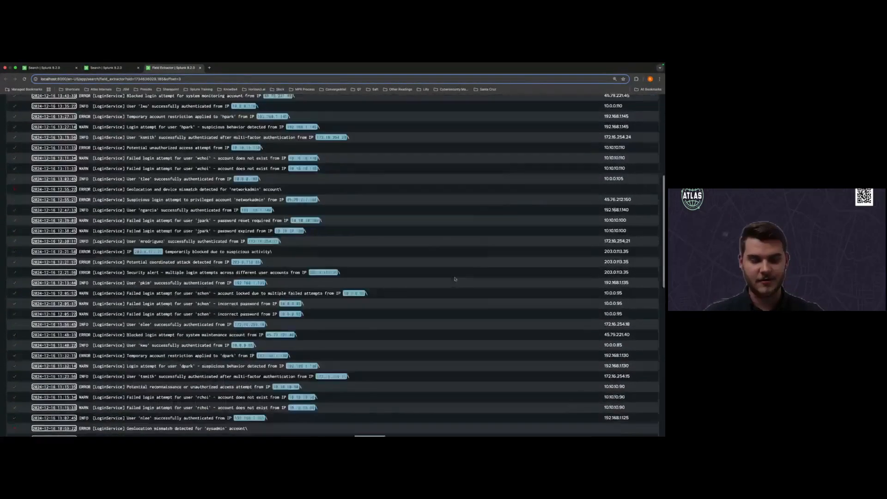
pyautogui.scroll(-10, 329, 248)
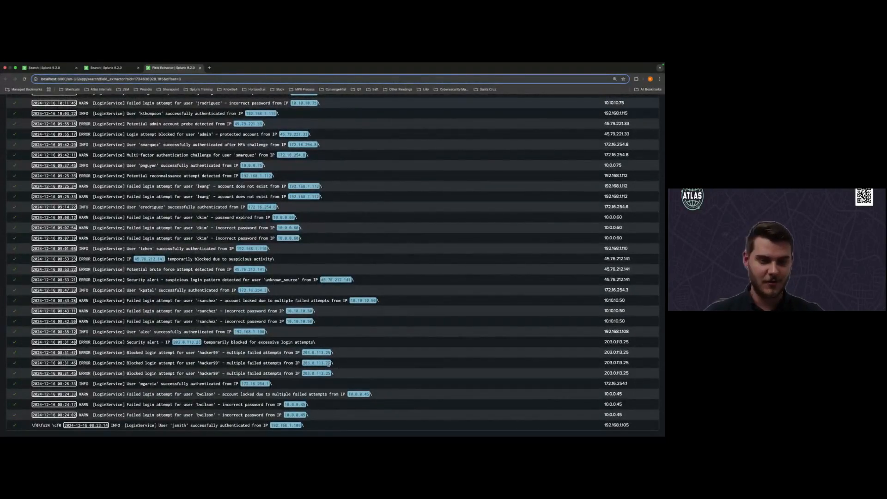
pyautogui.scroll(20, 326, 365)
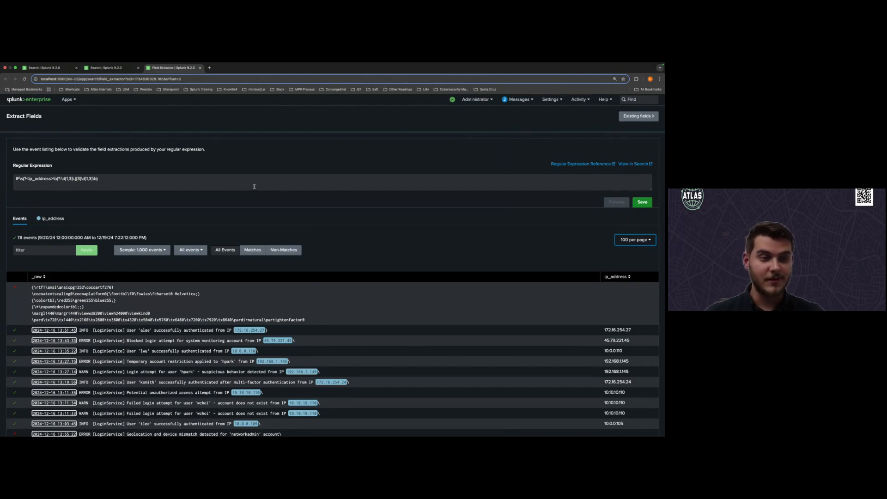
# View the unsaved extraction in search, filter the events to ip_address 203.0.113.25, and close that search
pyautogui.click(642, 164)
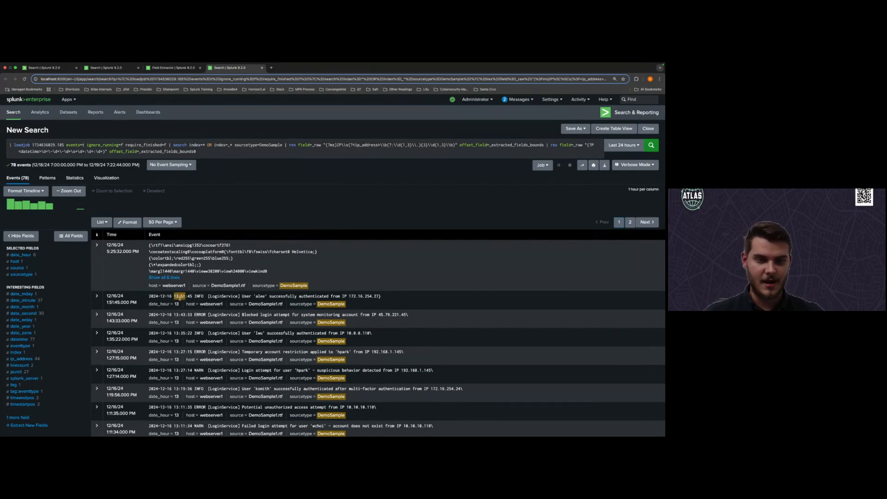
pyautogui.scroll(-2, 181, 298)
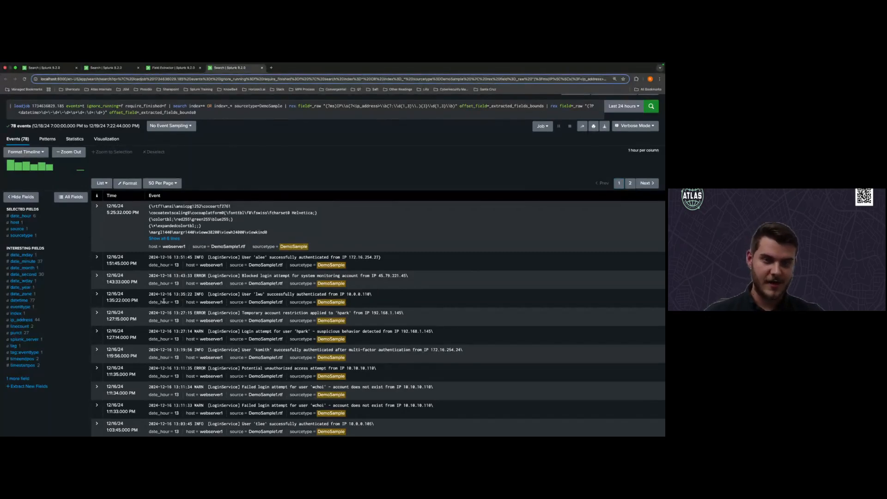
pyautogui.click(46, 321)
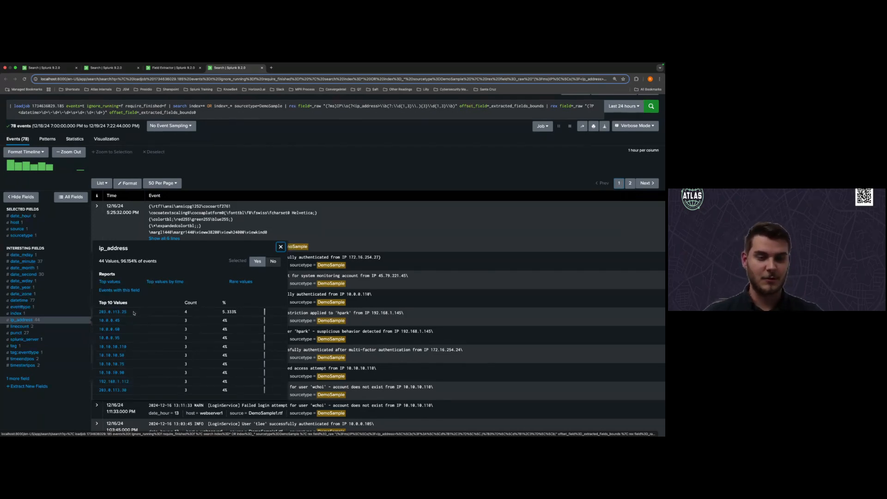
pyautogui.click(107, 313)
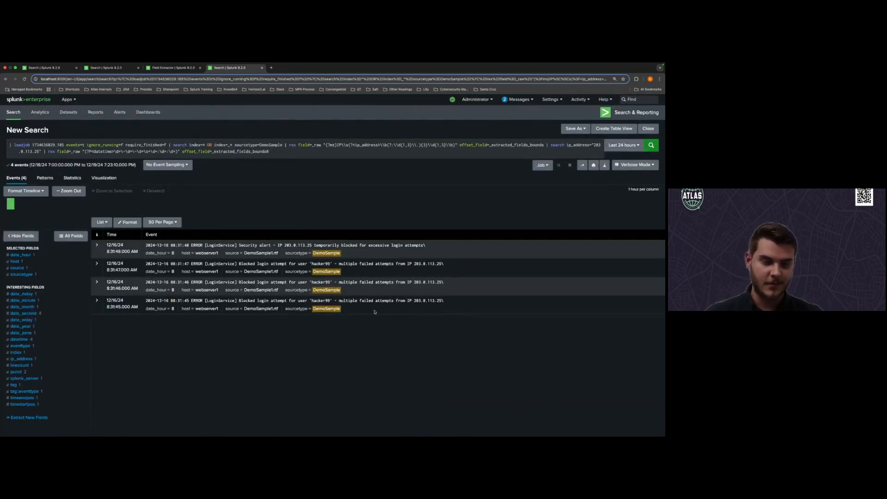
pyautogui.click(262, 68)
# Save the ip_address extraction with permissions for all apps and finish the field extraction
pyautogui.click(642, 203)
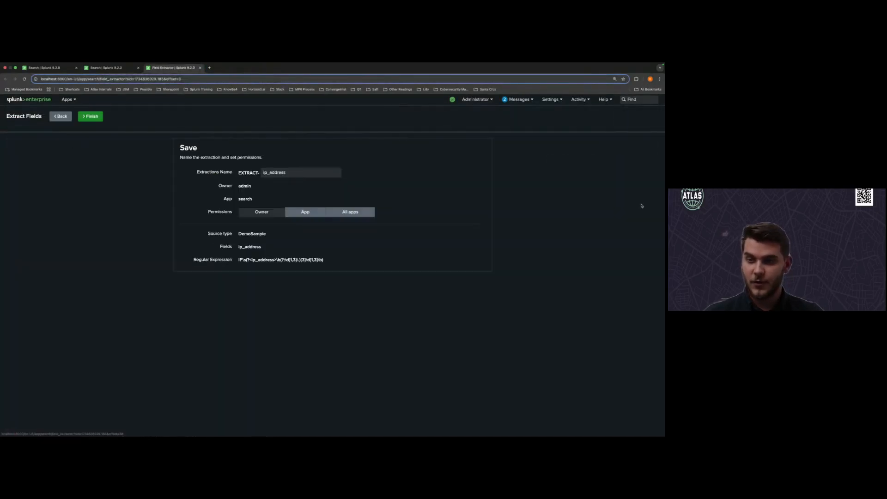
pyautogui.click(350, 213)
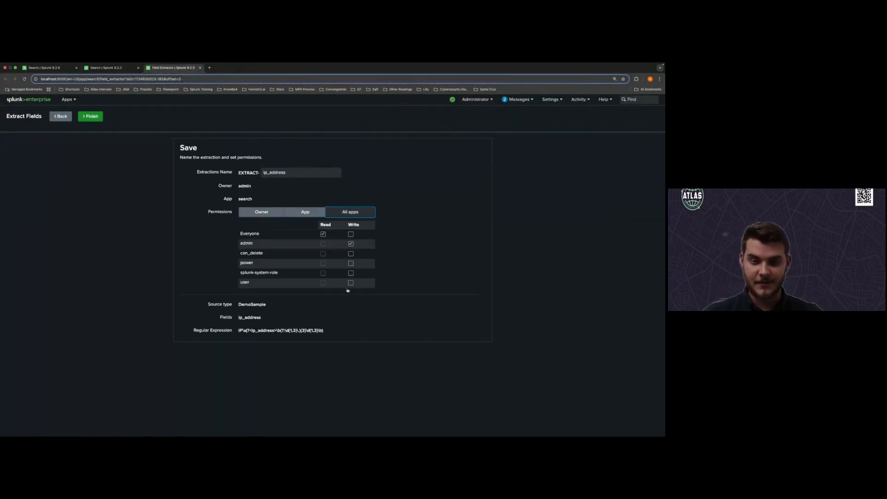
pyautogui.click(95, 116)
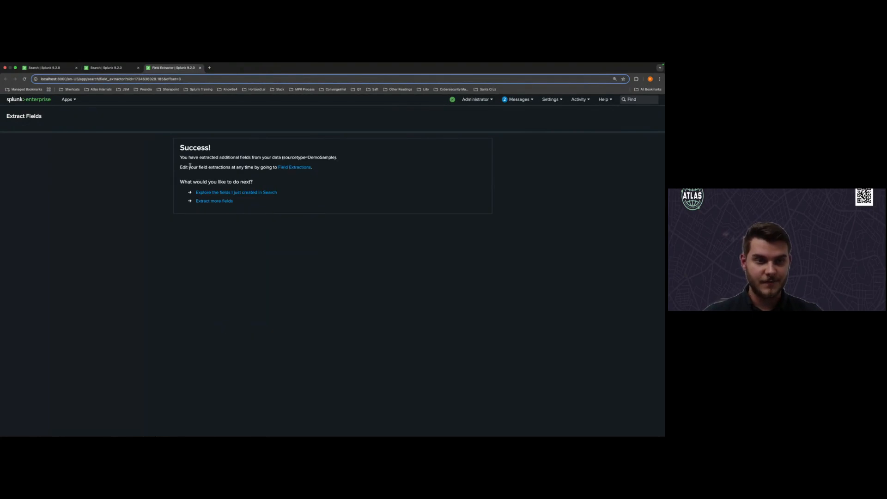
# Close the finished field extractor and the older search page, and reload the remaining index=demo search
pyautogui.click(200, 67)
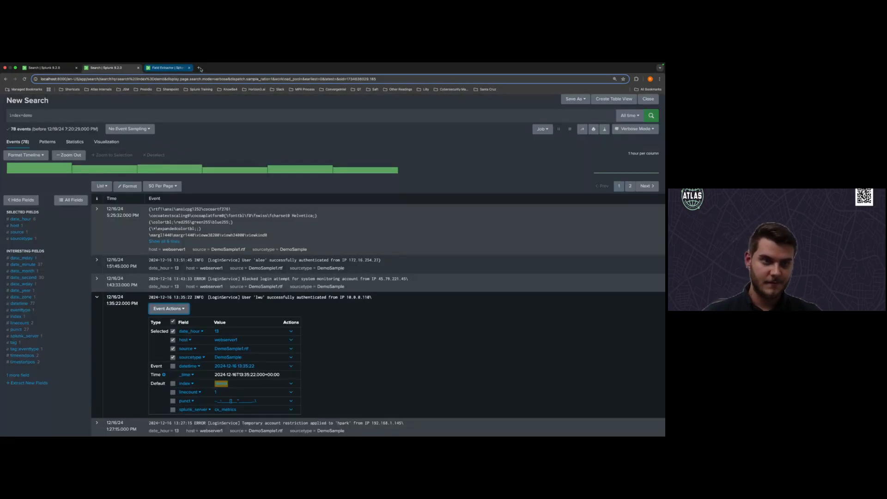
pyautogui.click(65, 68)
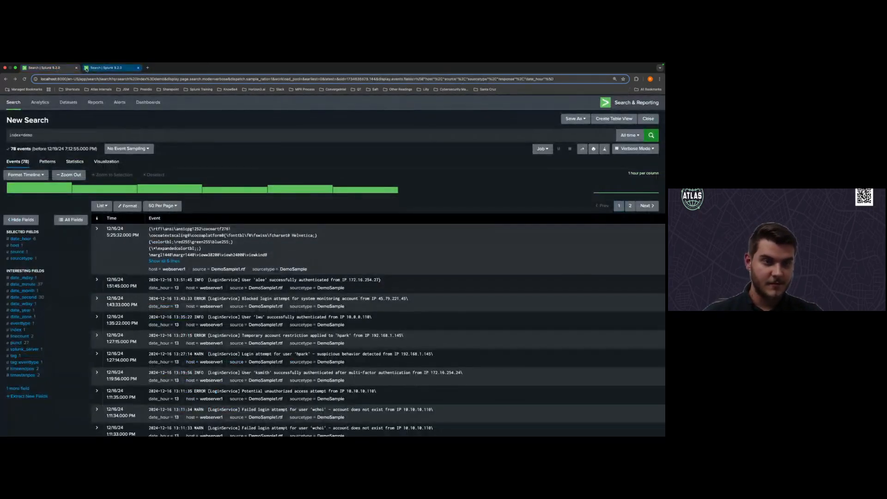
pyautogui.click(76, 68)
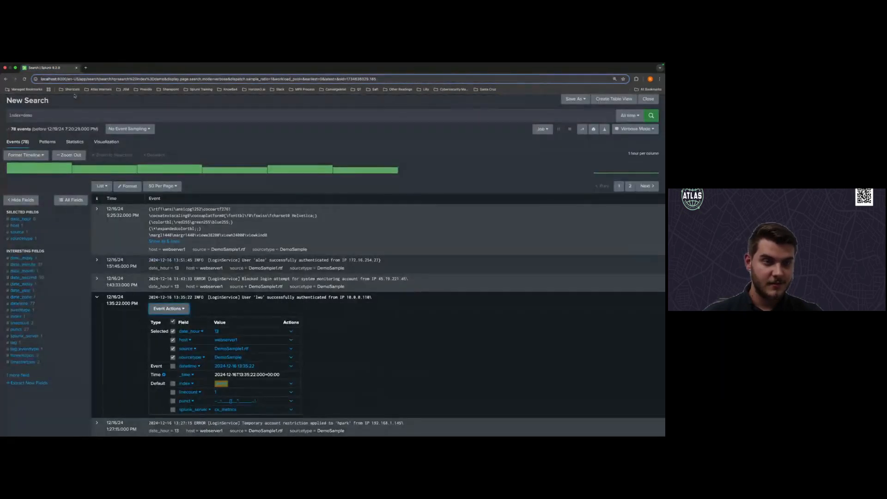
pyautogui.click(24, 79)
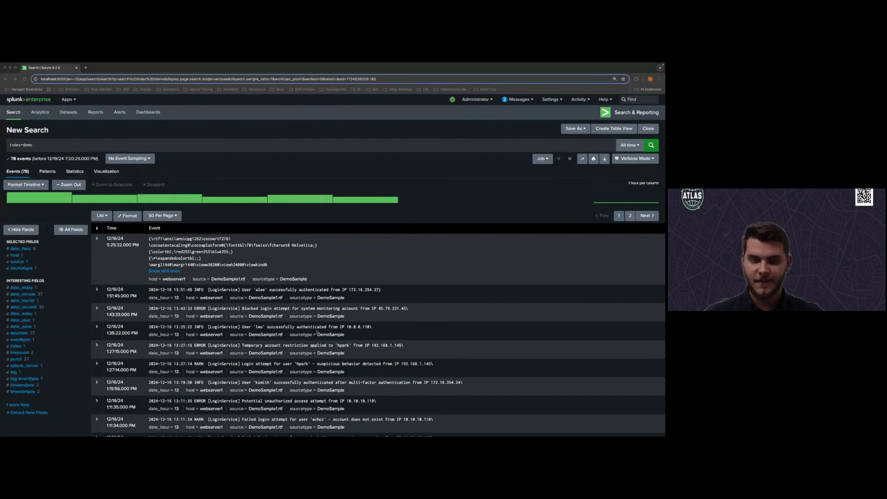
pyautogui.scroll(-2, 298, 296)
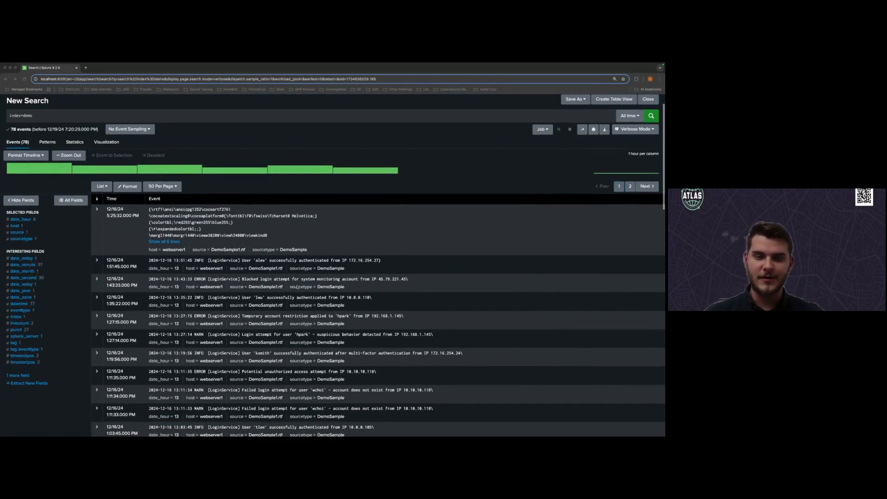
pyautogui.click(270, 260)
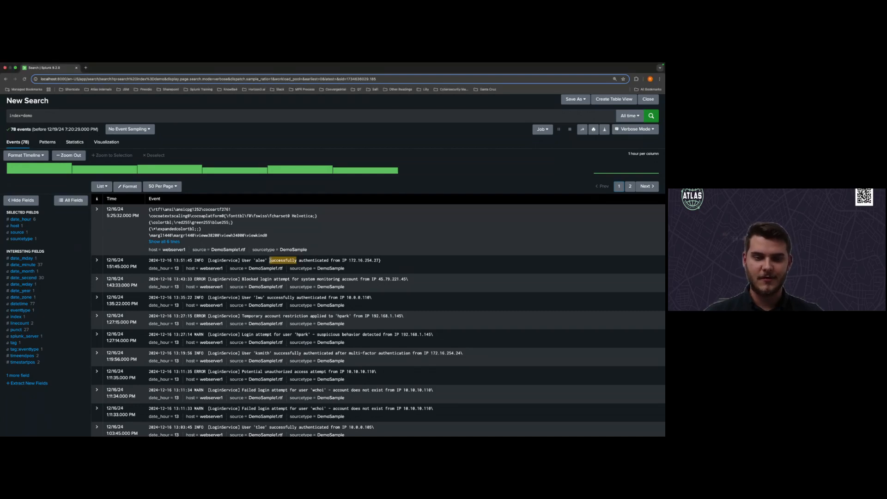
pyautogui.scroll(-1, 305, 278)
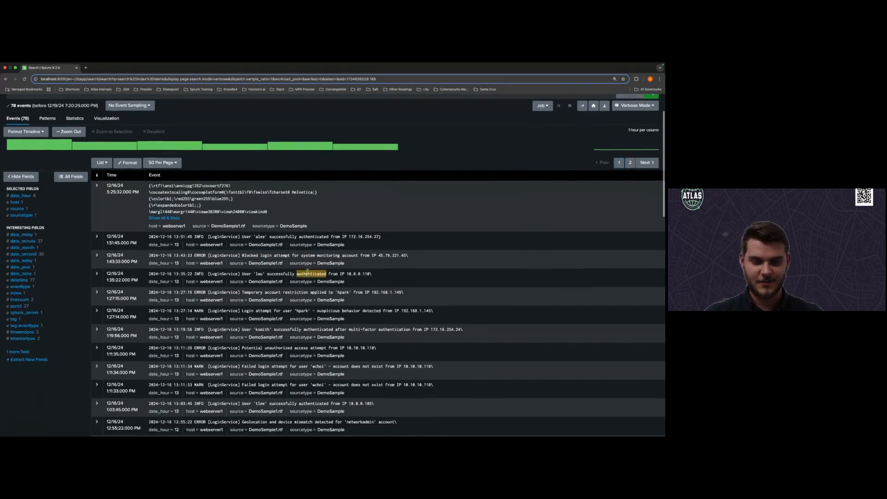
# Start a field extraction from the 13:27:15 ERROR event about a temporary account restriction, using the Regular Expression method
pyautogui.scroll(-1, 268, 269)
pyautogui.scroll(-3, 268, 269)
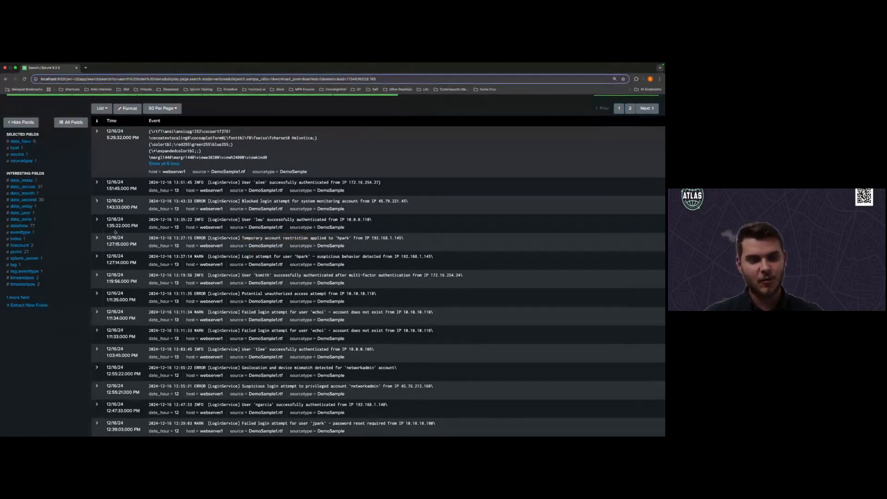
pyautogui.click(98, 239)
pyautogui.click(168, 252)
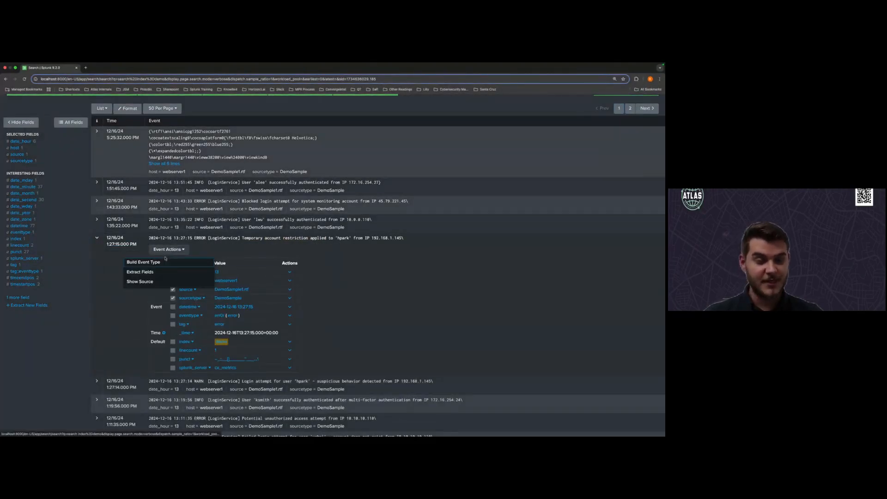
pyautogui.click(170, 275)
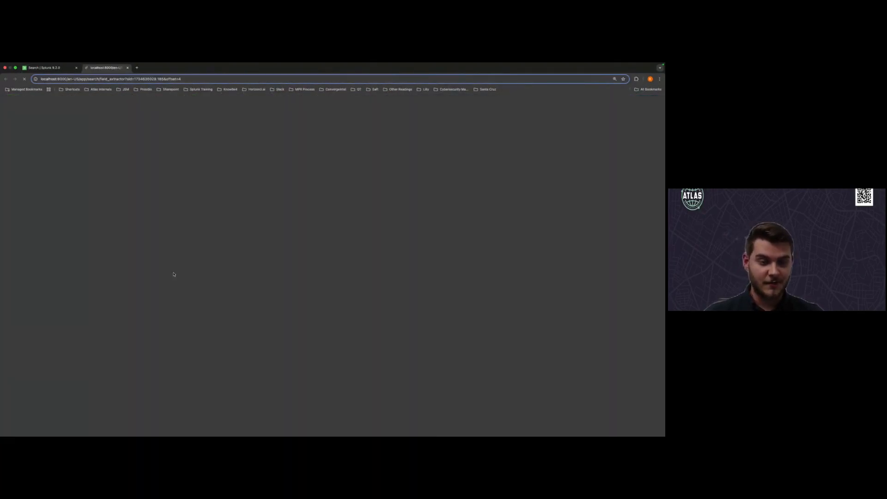
pyautogui.click(271, 233)
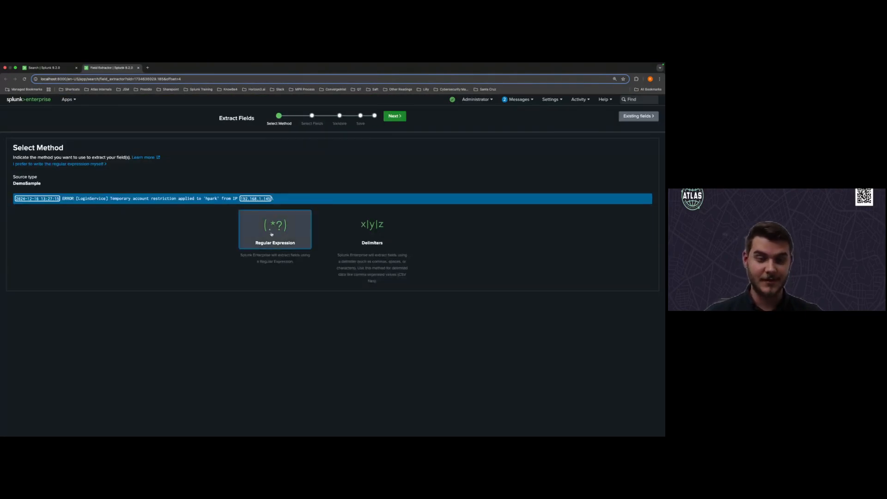
pyautogui.click(395, 116)
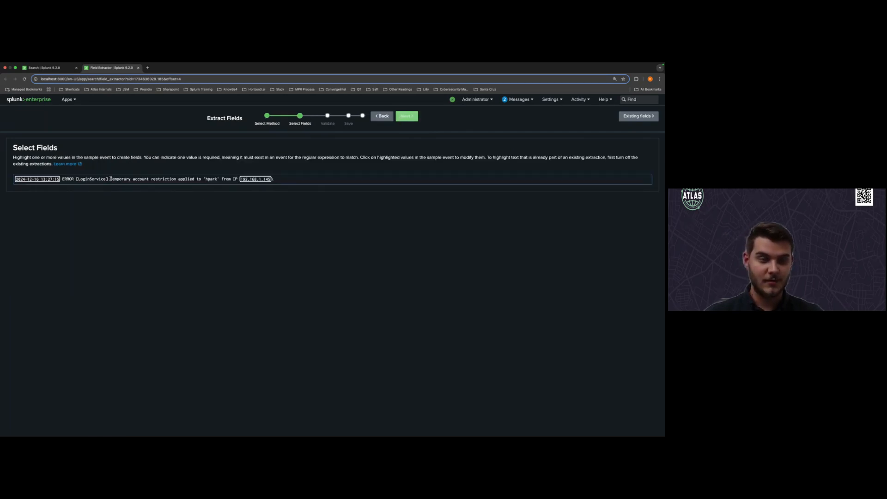
# Add an extraction named response for the sample value "Temporary account restriction applied"
pyautogui.moveTo(111, 179); pyautogui.dragTo(193, 183)
pyautogui.moveTo(196, 183); pyautogui.dragTo(197, 183)
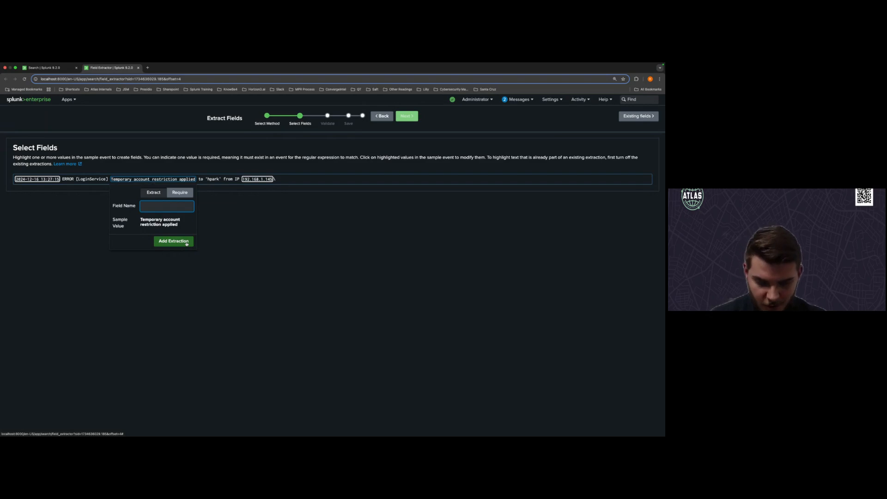
pyautogui.write('response')
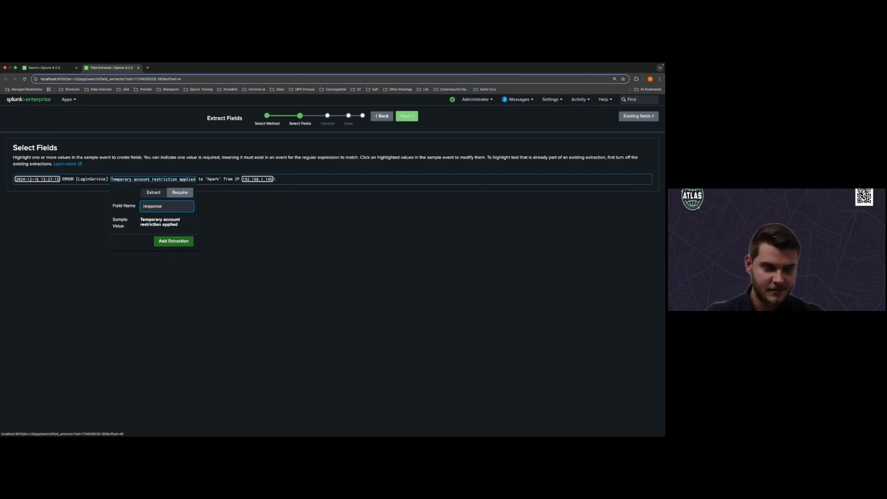
pyautogui.click(167, 241)
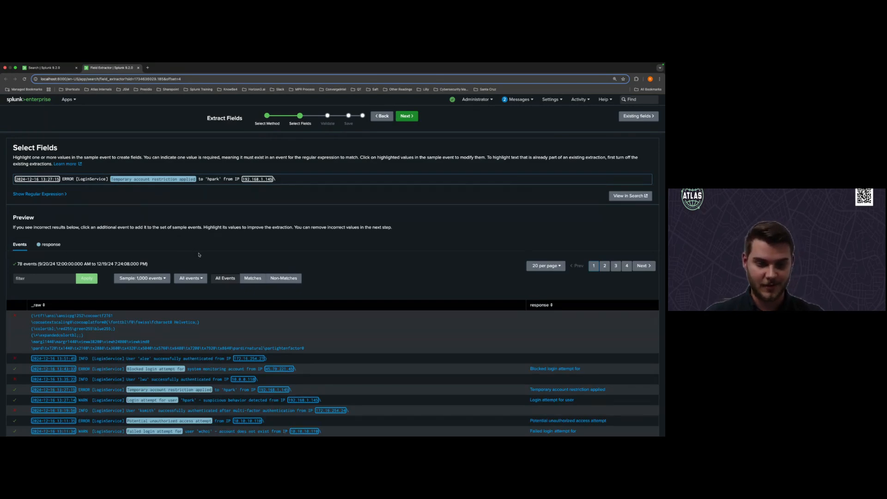
# Check the response matches in the preview events and show the generated regular expression
pyautogui.scroll(-3, 198, 254)
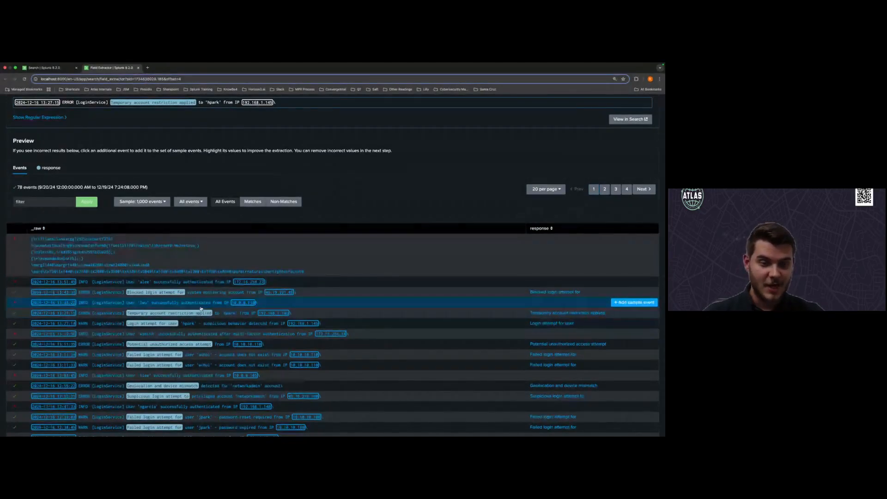
pyautogui.scroll(-1, 200, 307)
pyautogui.scroll(1, 24, 143)
pyautogui.click(29, 136)
pyautogui.scroll(2, 29, 137)
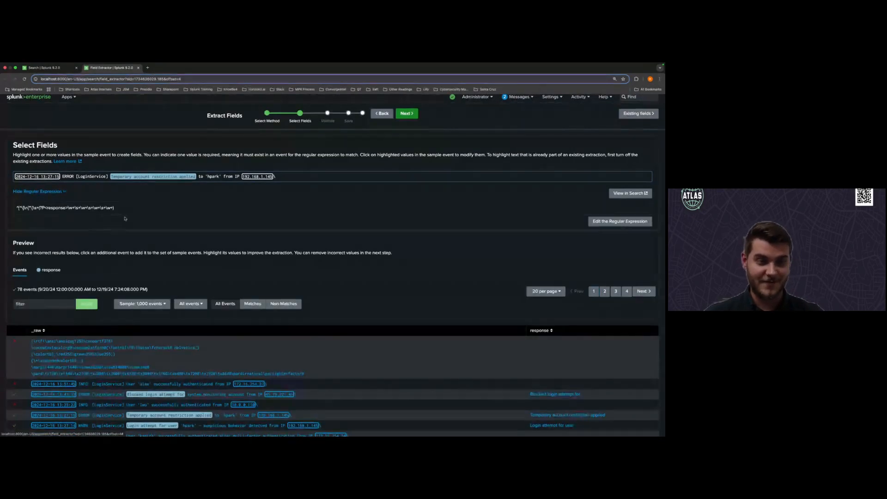
# Replace the generated regular expression with the prepared response pattern listing alternative phrases such as "Failed login attempt", and preview its matches
pyautogui.click(620, 221)
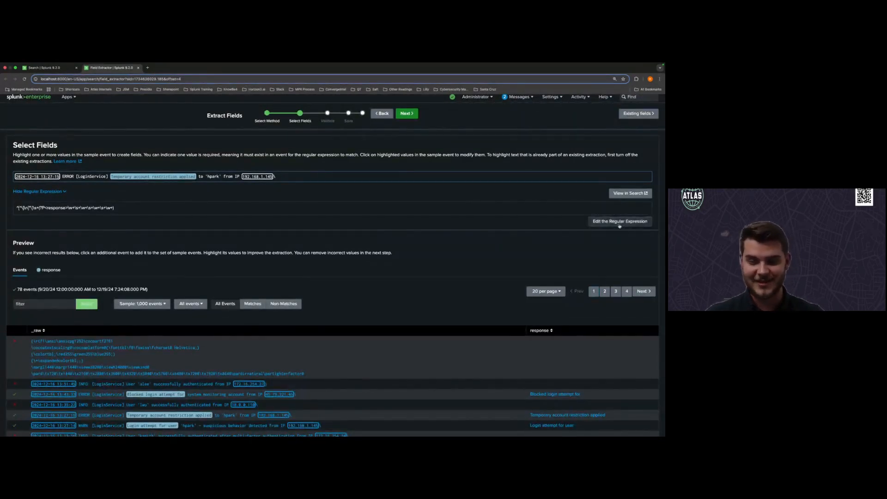
pyautogui.press('super+Tab')
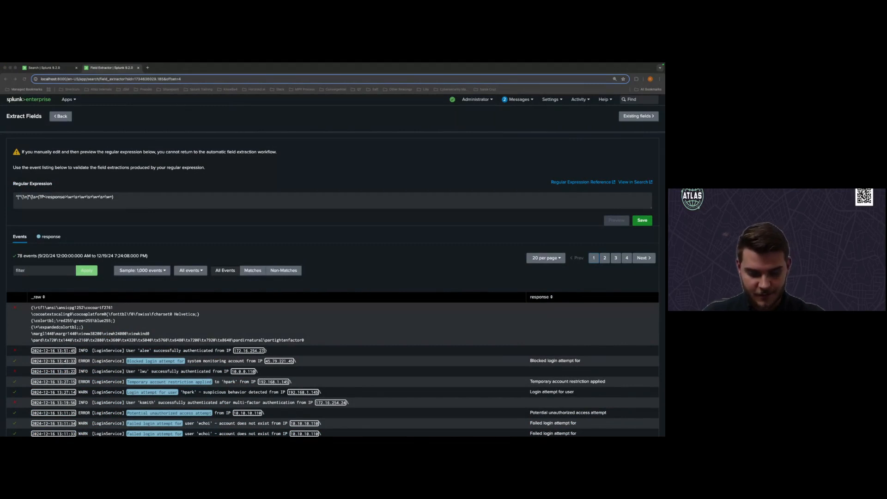
pyautogui.press('super+Tab')
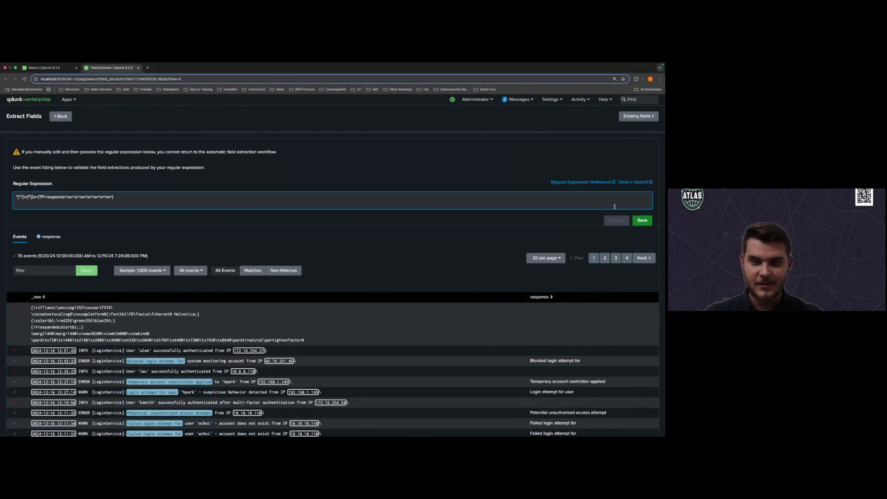
pyautogui.press('super+a')
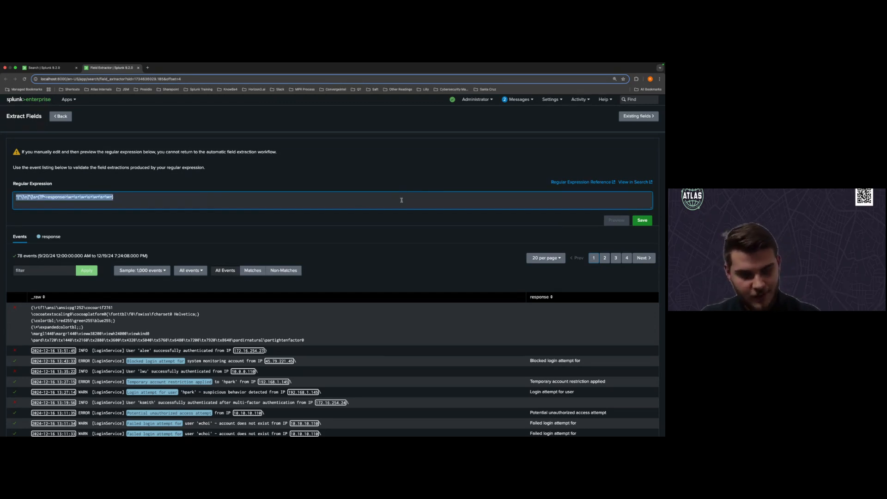
pyautogui.press('super+v')
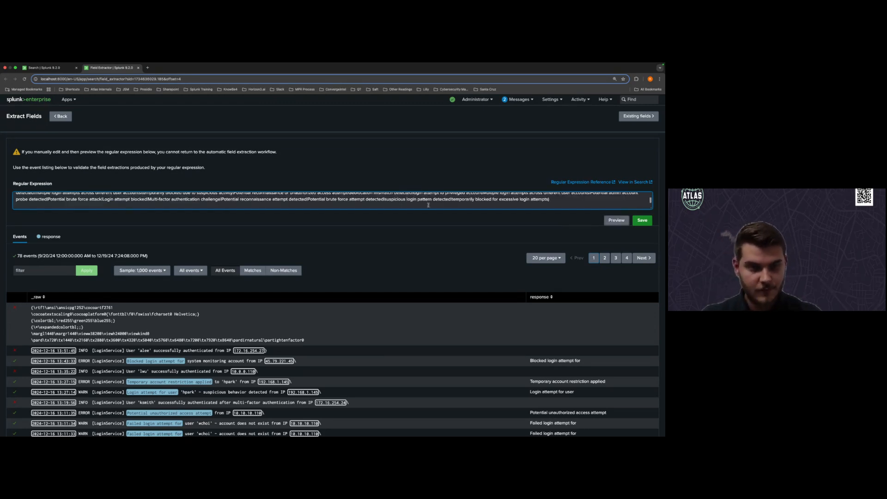
pyautogui.click(624, 223)
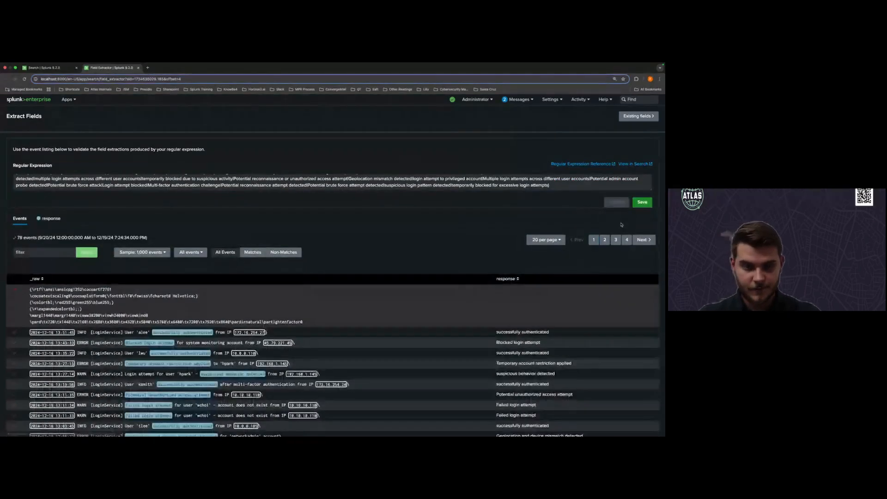
# Show 100 events per page and check the response values extracted by the new pattern
pyautogui.scroll(-5, 439, 324)
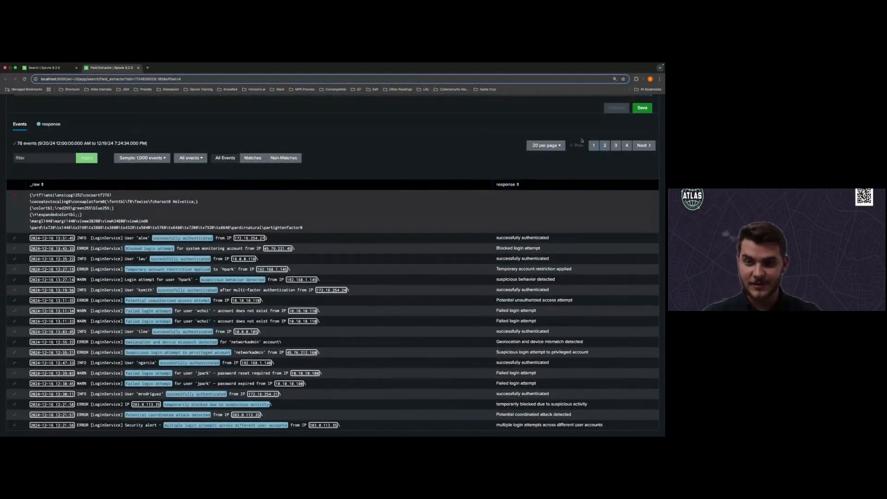
pyautogui.click(548, 145)
pyautogui.click(546, 187)
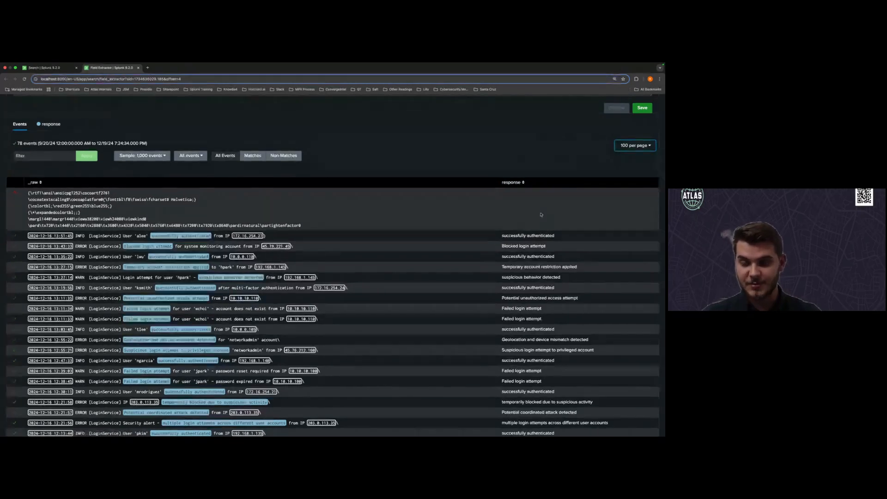
pyautogui.scroll(-3, 541, 213)
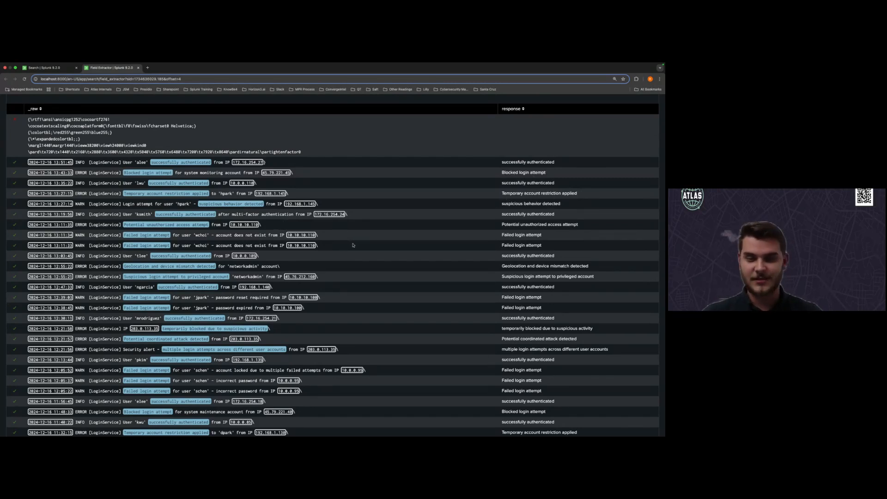
pyautogui.scroll(3, 363, 239)
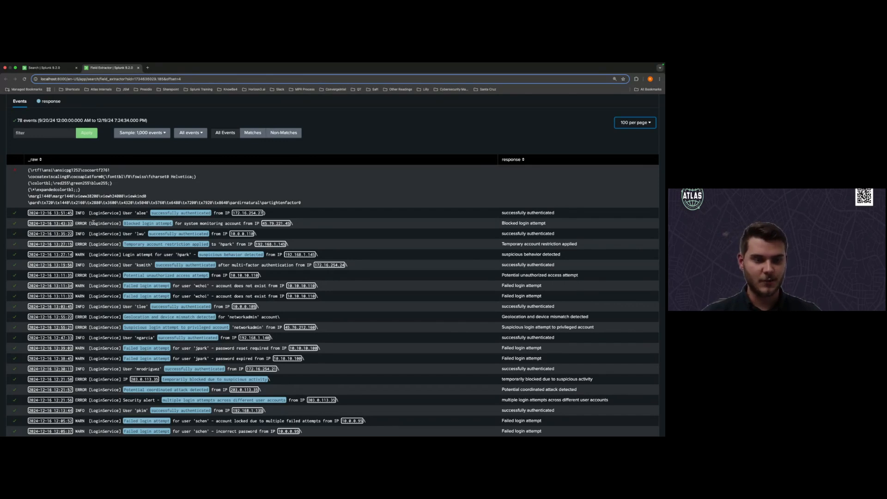
pyautogui.scroll(3, 372, 240)
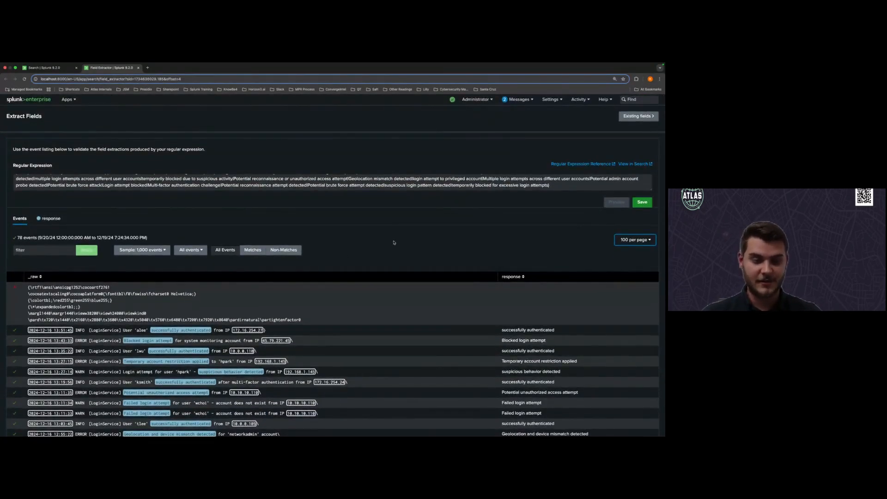
# Save the response extraction with permissions for all apps and finish the field extraction
pyautogui.click(642, 202)
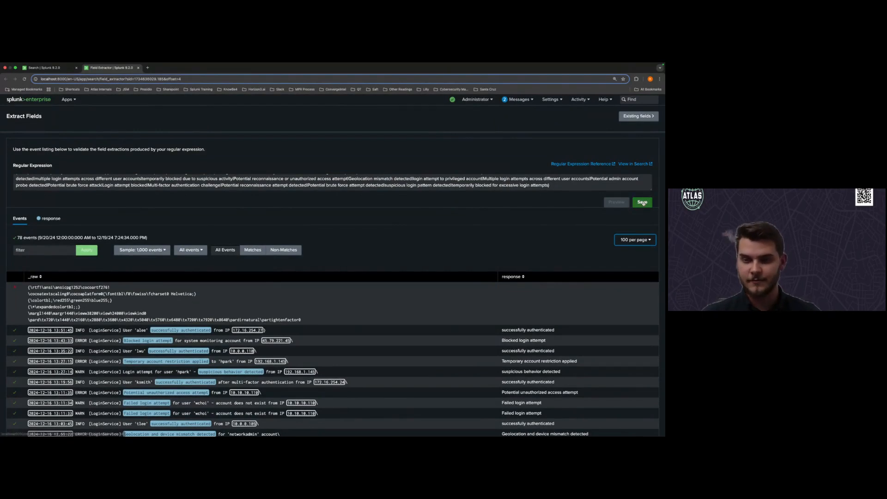
pyautogui.click(364, 213)
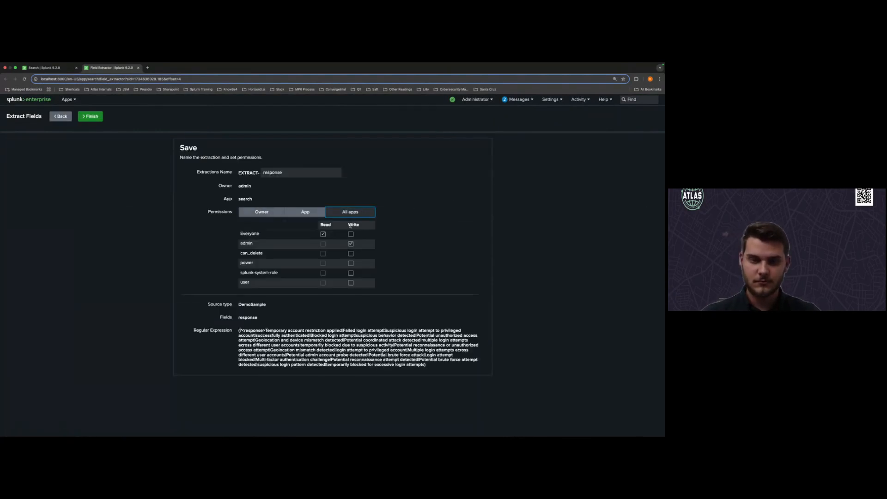
pyautogui.click(90, 117)
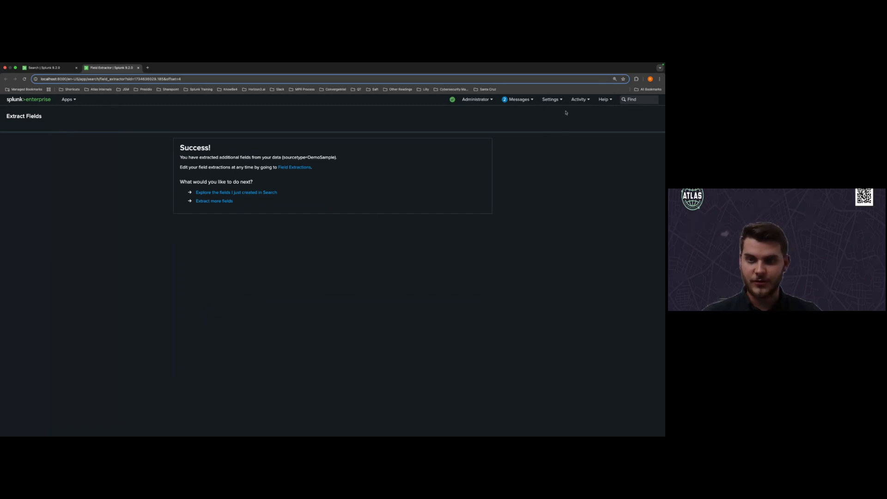
# Open the Field extractions list in the Fields settings and filter it to the owner Administrator (admin)
pyautogui.click(552, 99)
pyautogui.click(516, 157)
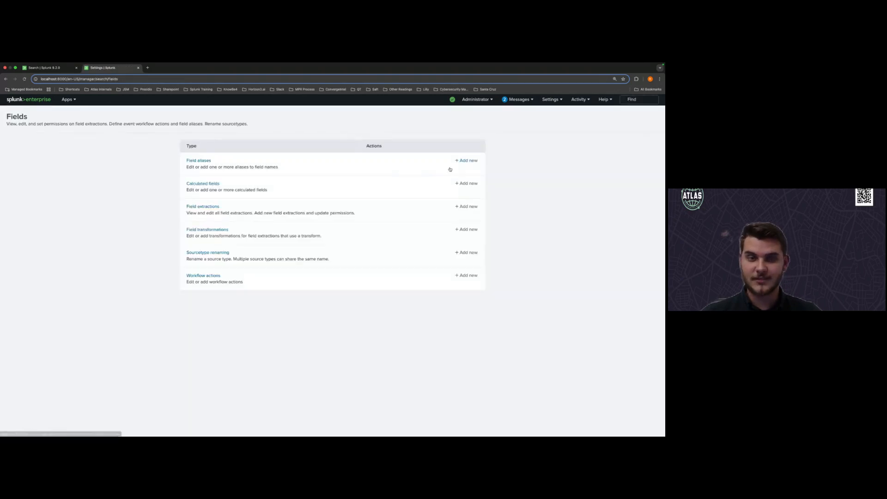
pyautogui.click(194, 207)
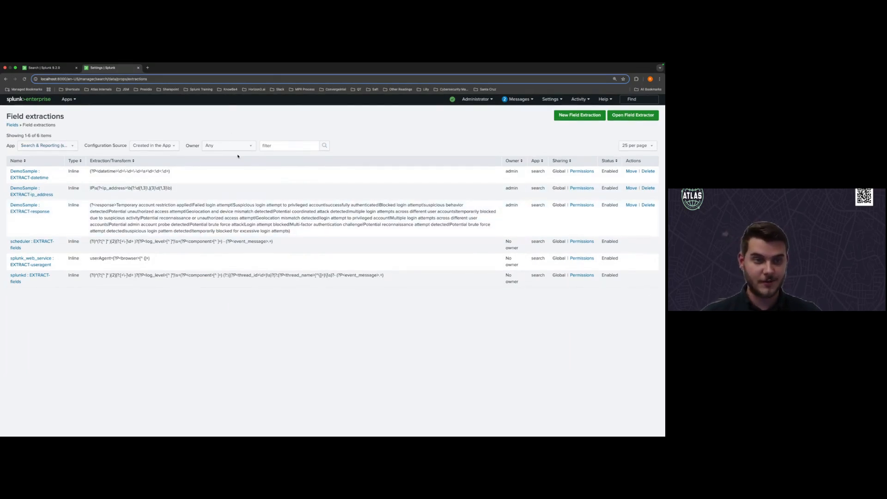
pyautogui.click(226, 146)
pyautogui.click(227, 154)
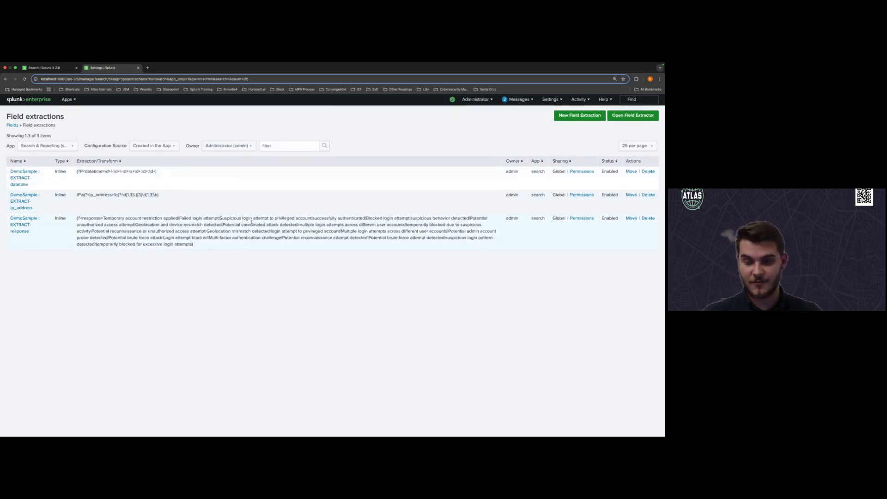
# Grant the power role write permission on the DemoSample response extraction and save
pyautogui.click(582, 218)
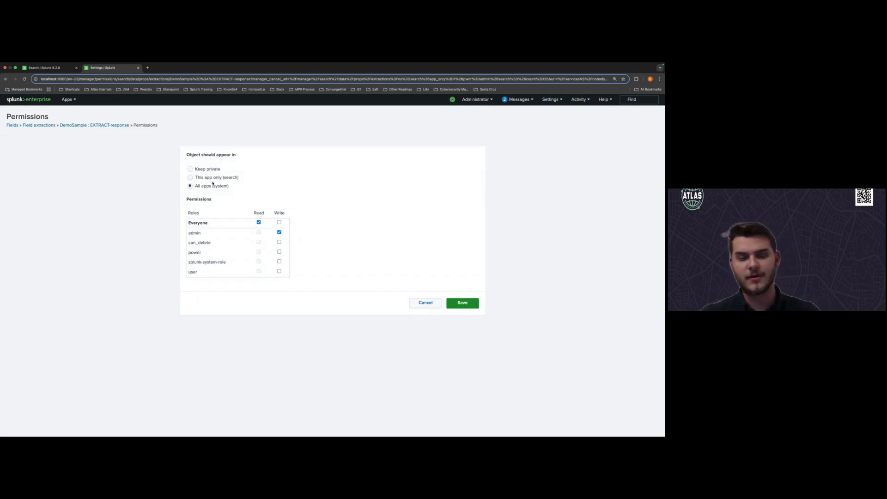
pyautogui.click(280, 252)
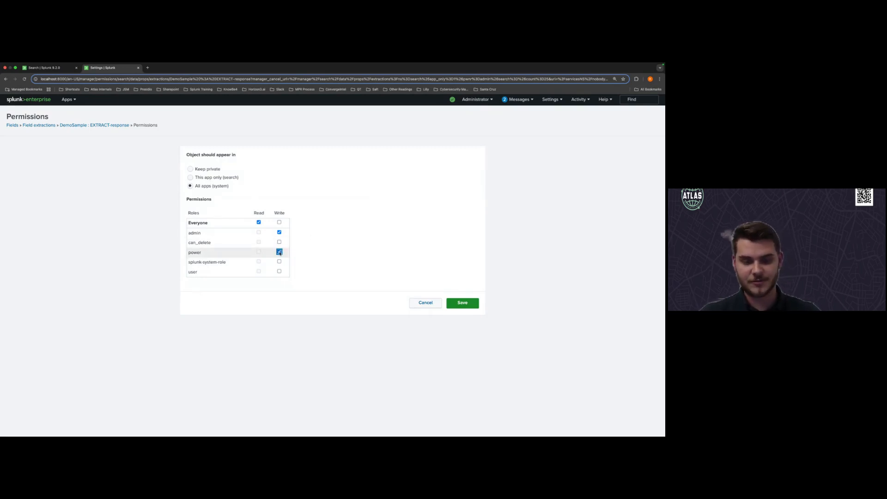
pyautogui.click(462, 303)
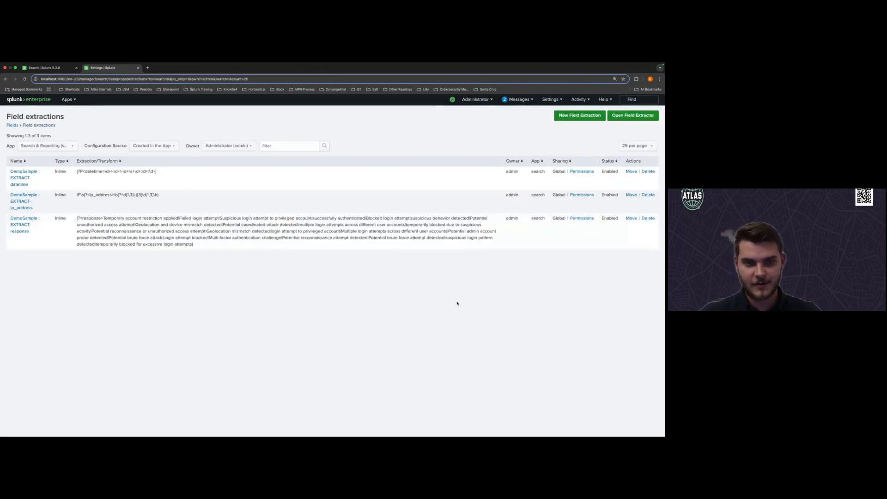
# View the app contexts available for moving the datetime extraction, and close the dialog without moving it
pyautogui.click(631, 171)
pyautogui.click(348, 266)
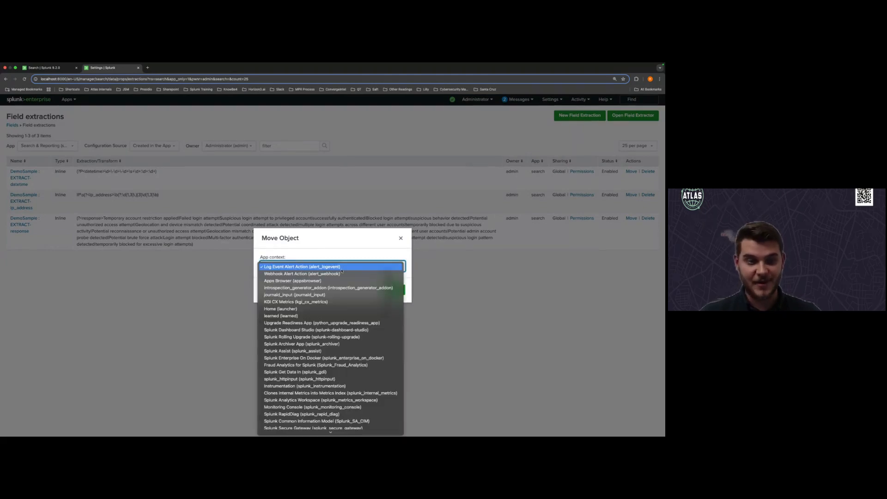
pyautogui.click(342, 267)
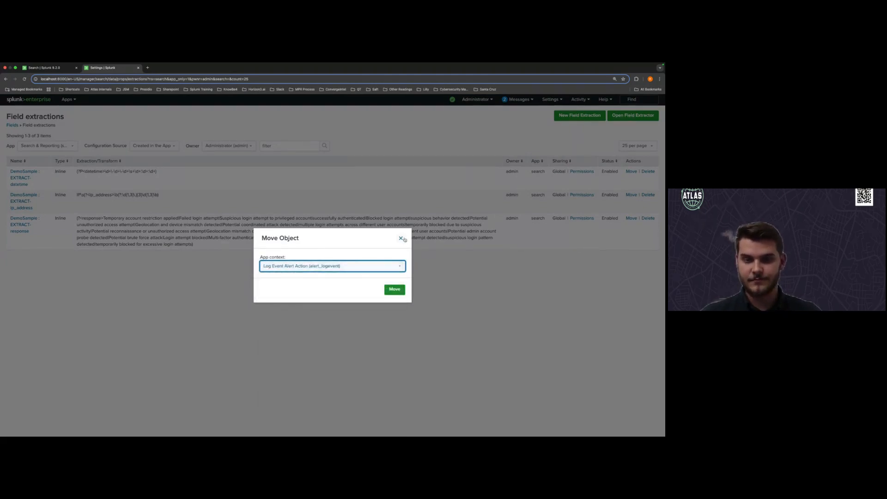
pyautogui.click(401, 239)
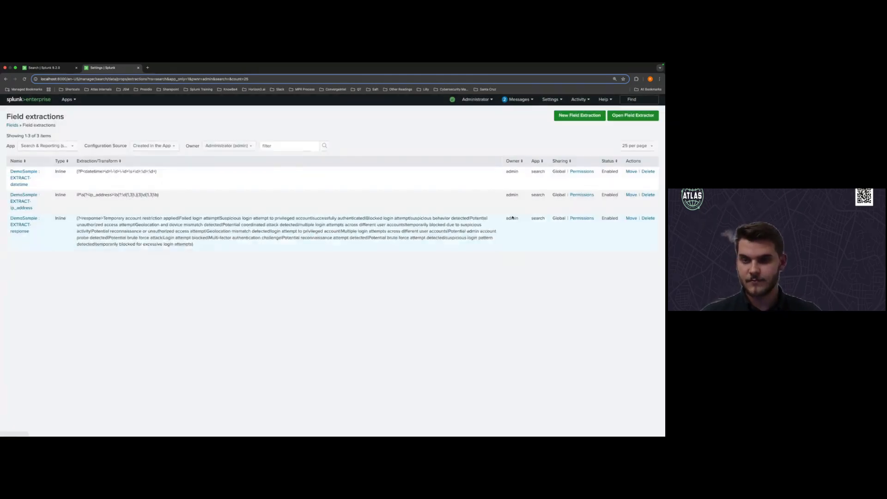
# Delete the DemoSample response extraction, confirm the deletion, and return to the index=demo search page
pyautogui.click(649, 218)
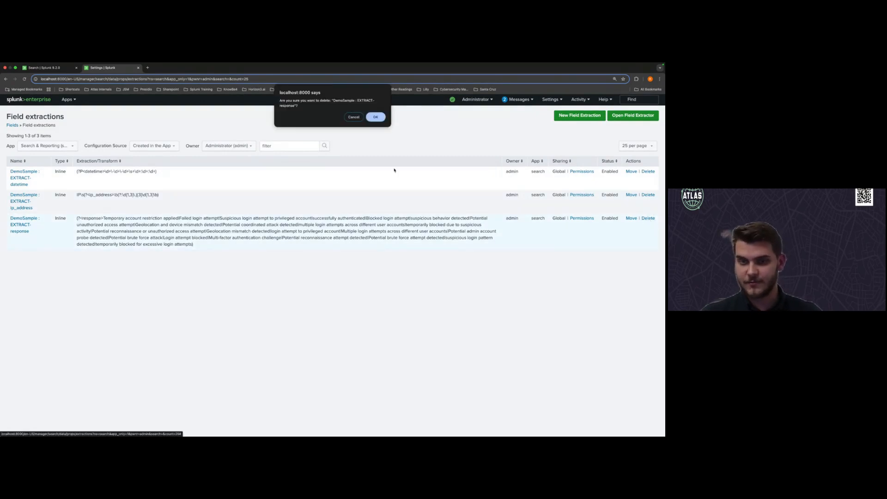
pyautogui.click(374, 116)
pyautogui.click(50, 70)
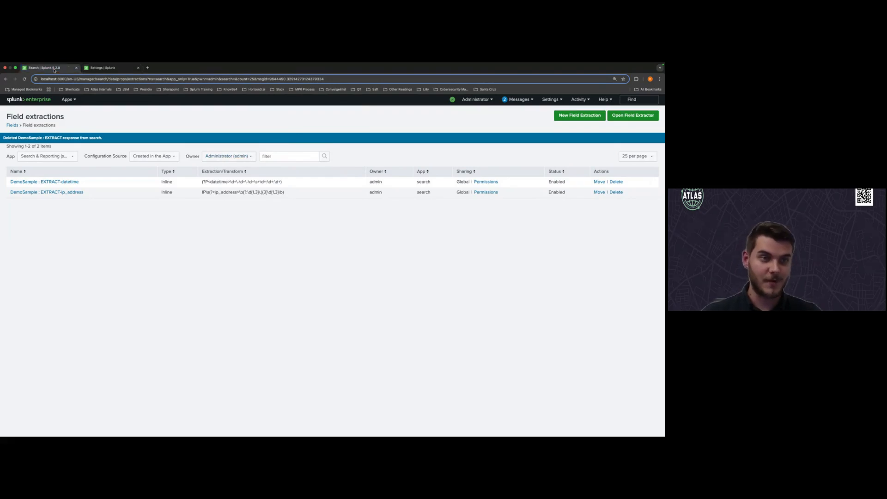
# Append | rex "(?<log_level>WARN|ERROR|INFO)" to the index=demo search, followed by an empty line
pyautogui.scroll(5, 65, 168)
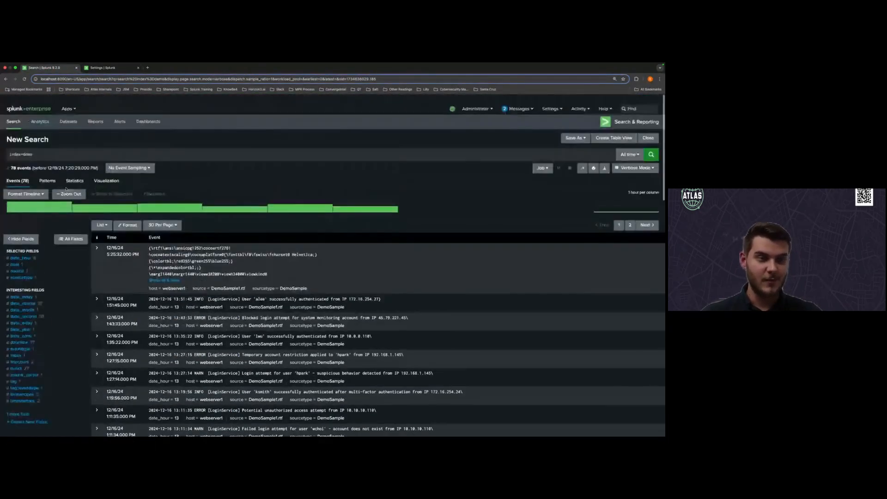
pyautogui.click(167, 147)
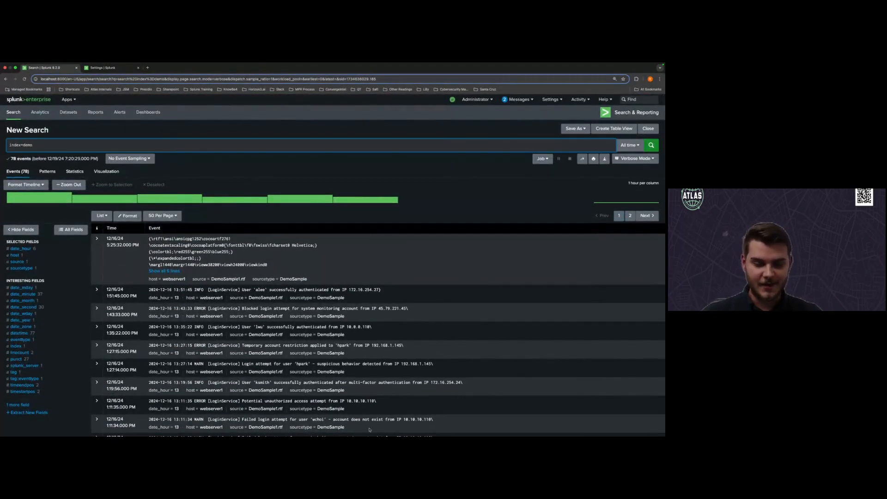
pyautogui.press('super+Tab')
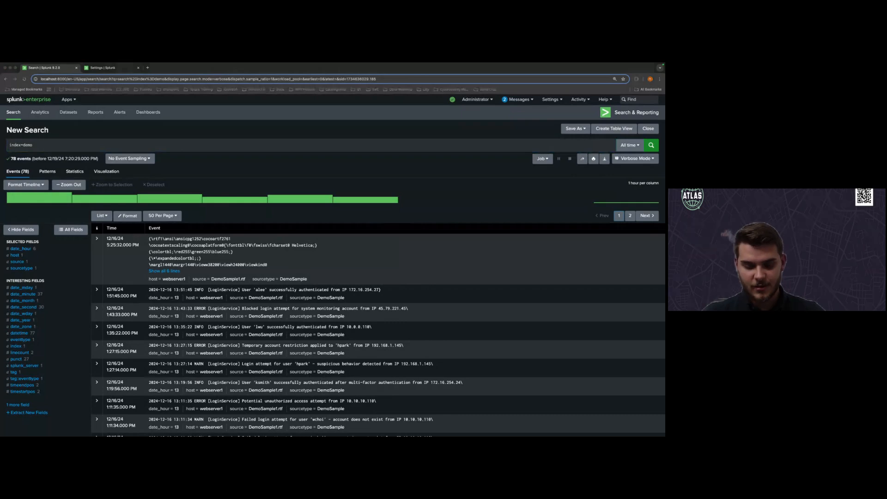
pyautogui.click(137, 149)
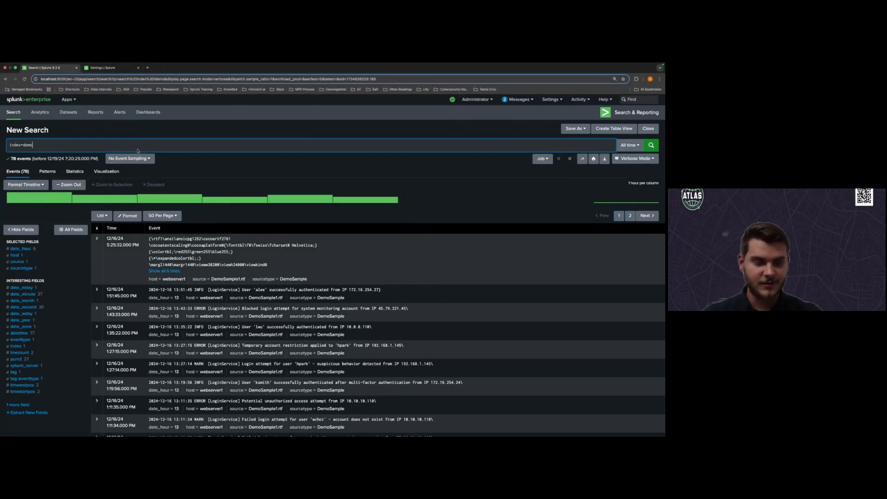
pyautogui.write('| rex "(?<log_level>WARN|ERROR|INFO)"')
pyautogui.hotkey('shift', 'Return')
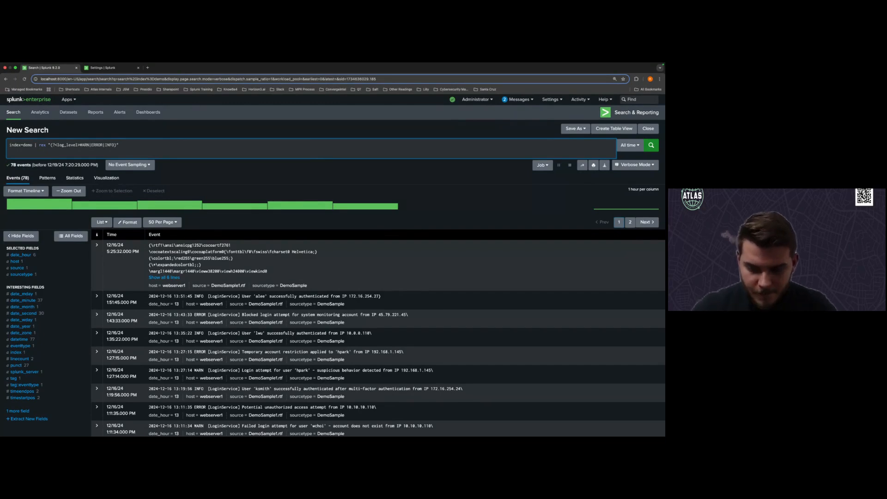
pyautogui.press('super+Tab')
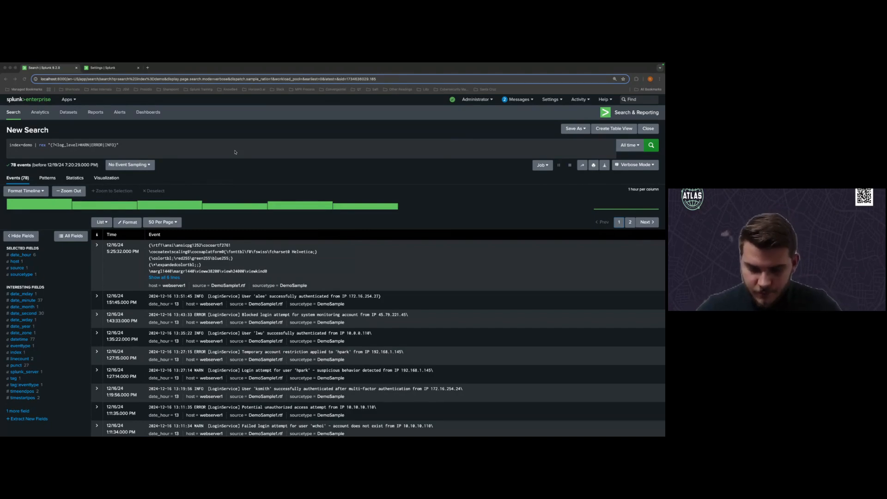
pyautogui.click(176, 157)
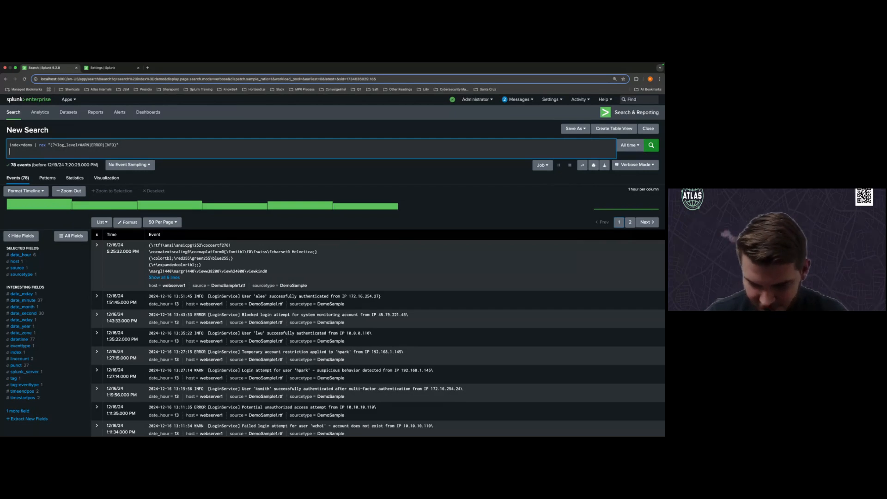
pyautogui.press('super+Tab')
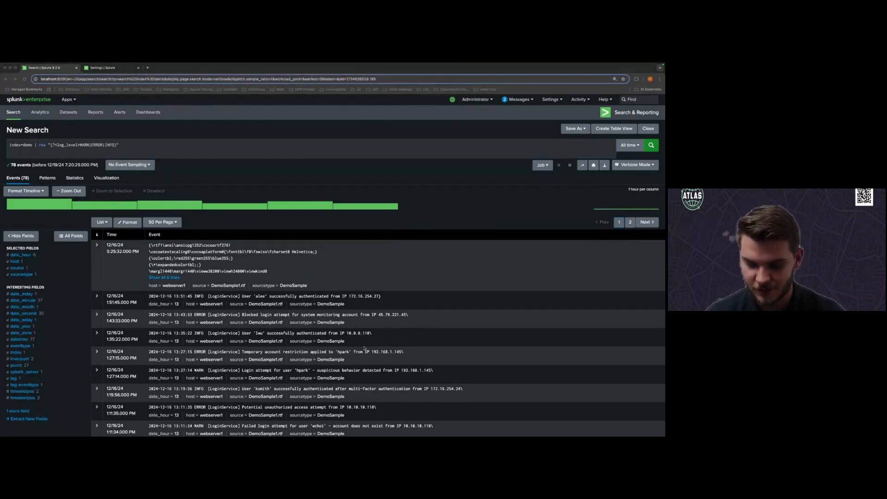
pyautogui.scroll(-2, 231, 194)
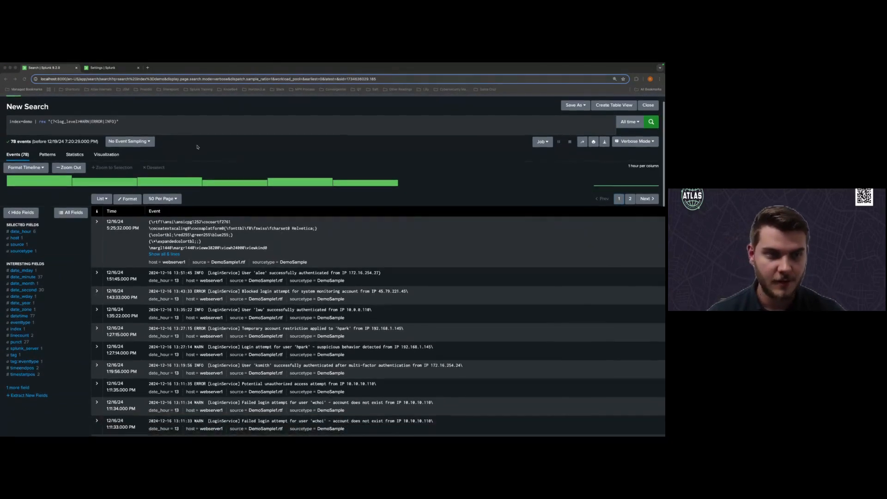
pyautogui.scroll(2, 197, 148)
pyautogui.click(197, 148)
# View the value summary of the datetime field, and close it
pyautogui.scroll(-1, 197, 148)
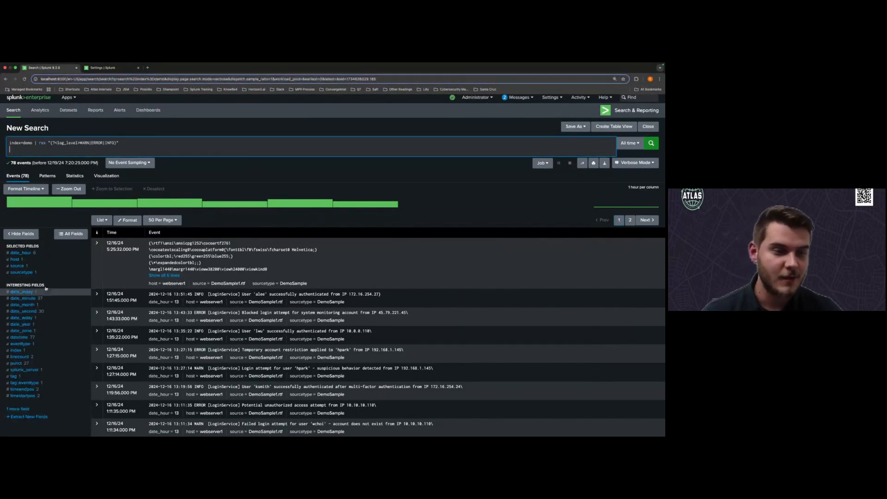
pyautogui.click(21, 337)
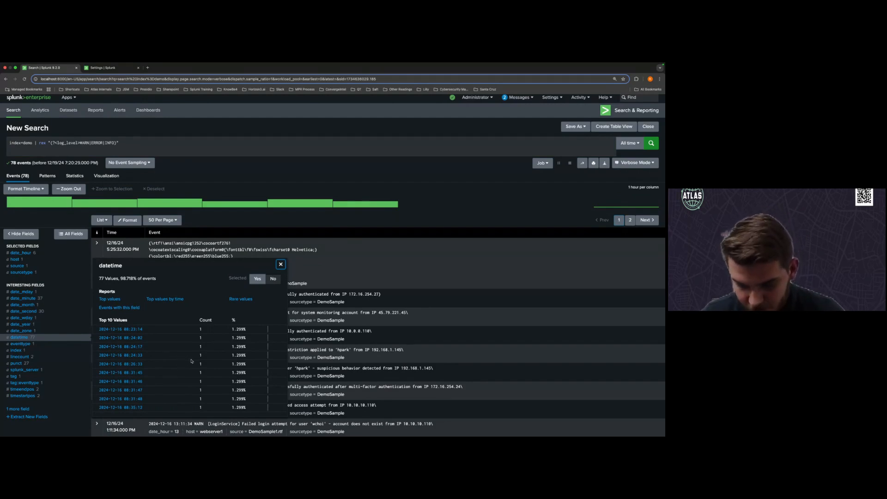
pyautogui.click(225, 225)
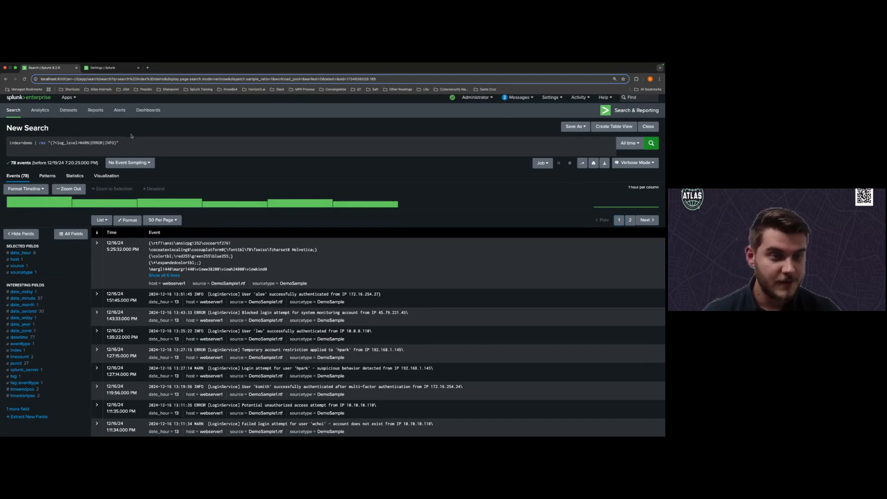
# Replace the rex command with the filter datetime="*13:11*" in the index=demo search and run it
pyautogui.moveTo(131, 144); pyautogui.dragTo(37, 144)
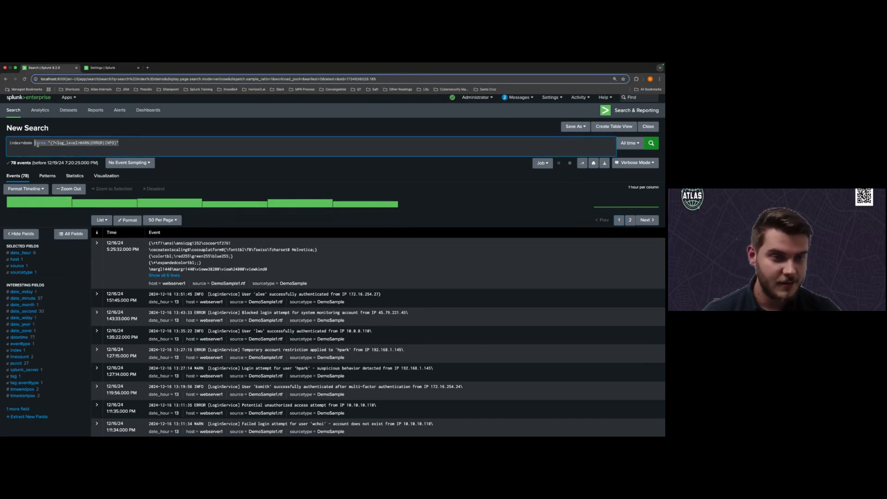
pyautogui.write('datetime')
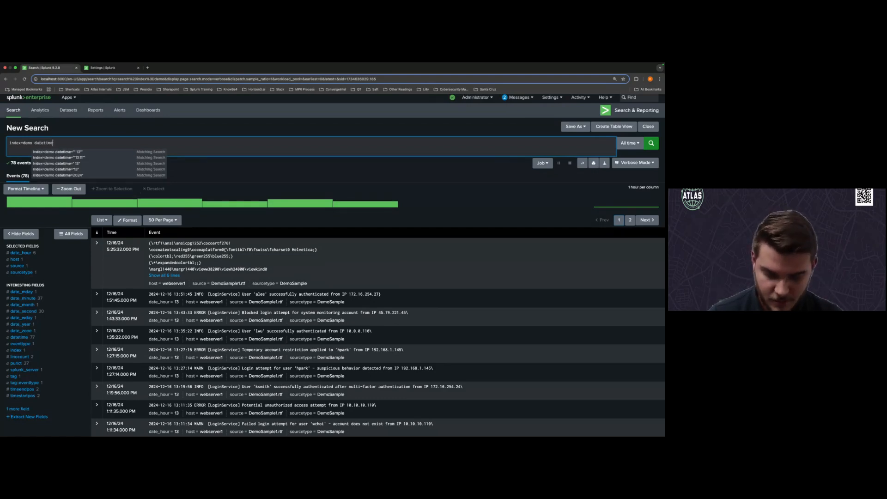
pyautogui.write('=')
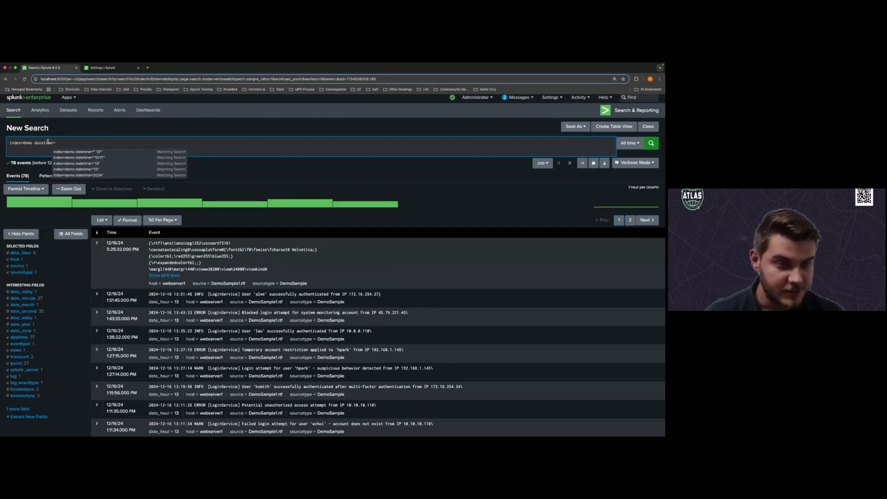
pyautogui.click(95, 158)
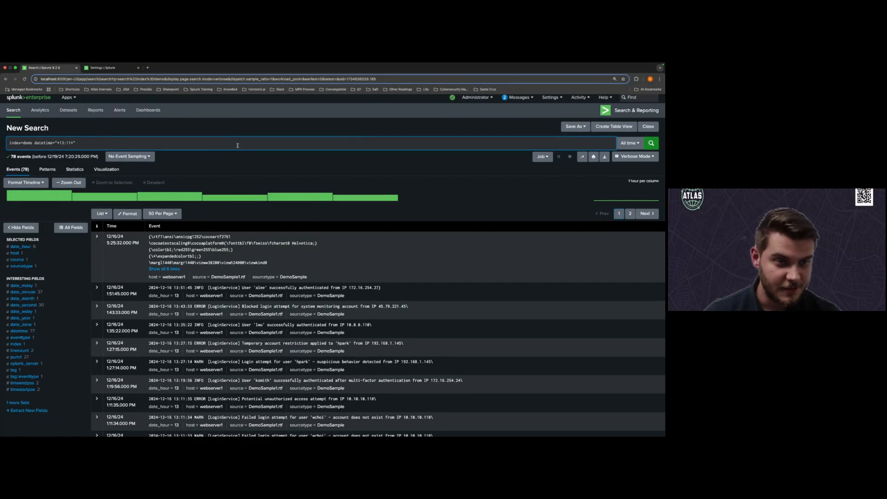
pyautogui.press('Return')
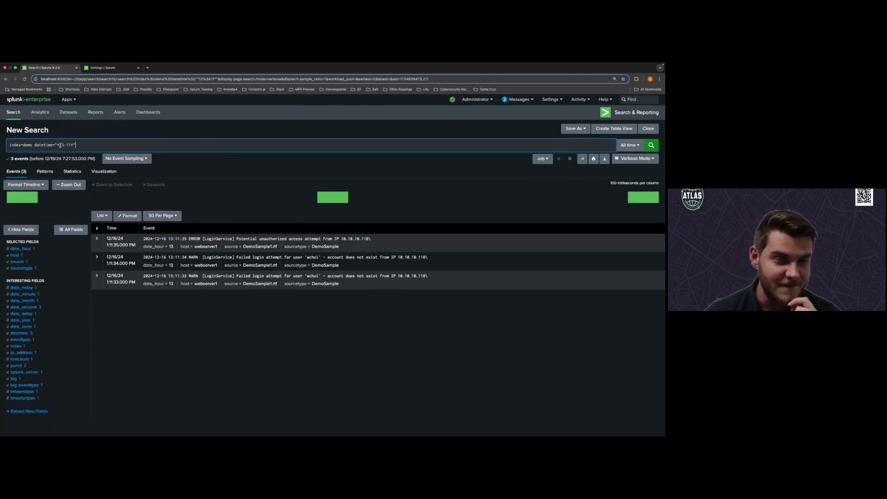
pyautogui.moveTo(57, 145); pyautogui.dragTo(70, 145)
pyautogui.click(84, 145)
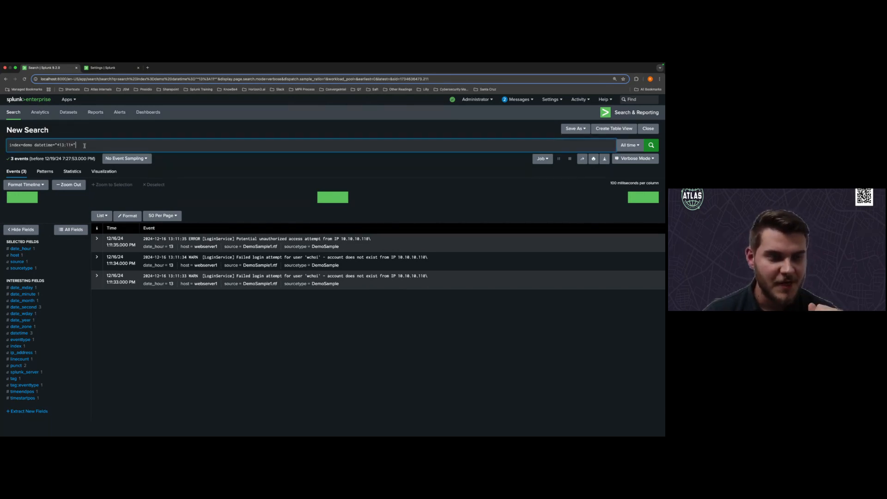
pyautogui.press('Left')
pyautogui.press('Left')
pyautogui.press('Left')
pyautogui.press('Left')
pyautogui.press('Left')
pyautogui.press('Left')
pyautogui.press('Left')
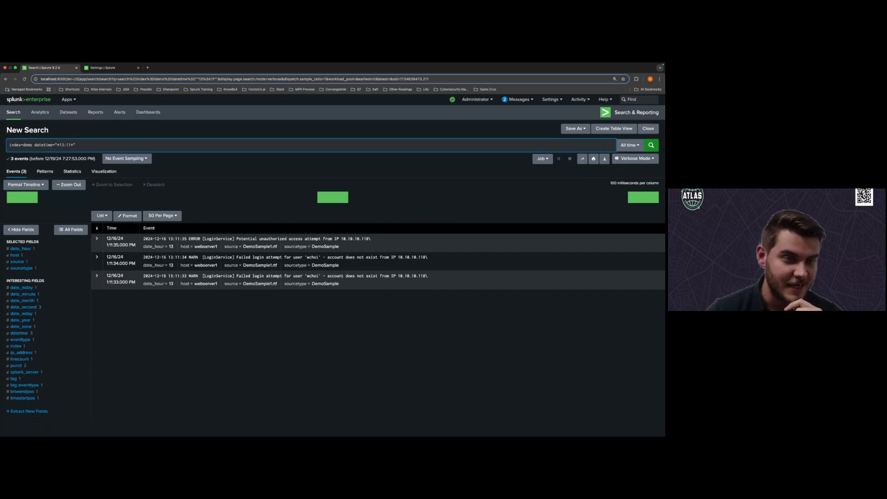
pyautogui.press('Right')
pyautogui.press('Right')
pyautogui.press('Right')
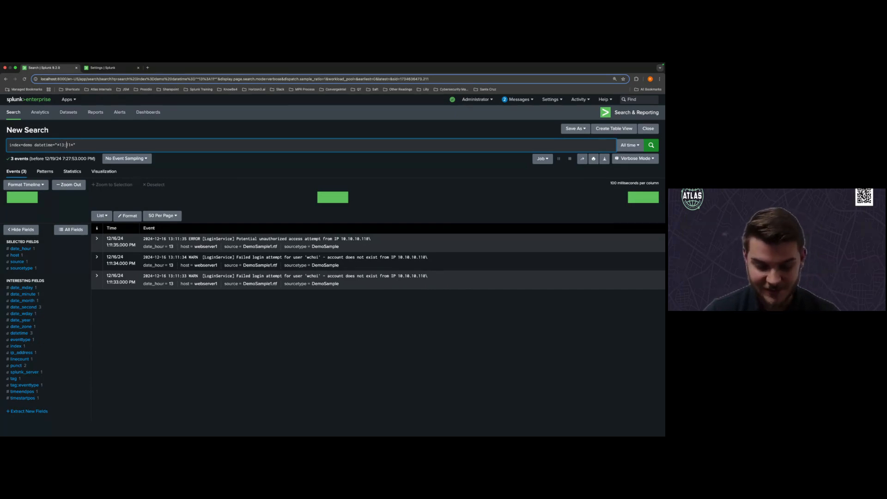
pyautogui.press('Left')
pyautogui.press('Left')
pyautogui.press('Left')
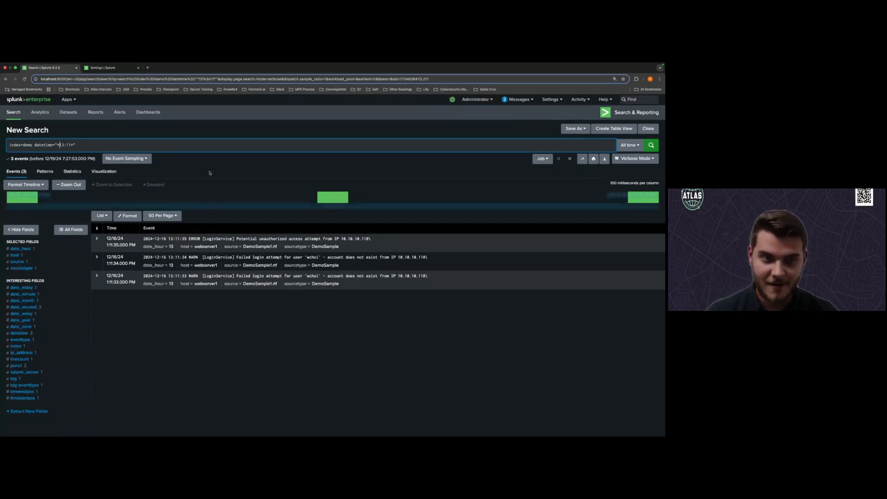
pyautogui.click(199, 147)
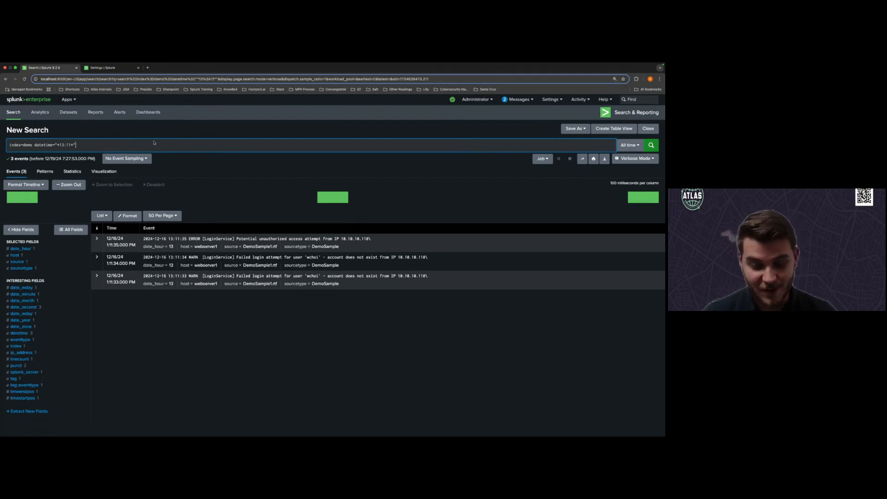
# Replace the datetime filter with | rex "(?<log_level>WARN|ERROR|INFO)" and run the search
pyautogui.moveTo(77, 145); pyautogui.dragTo(34, 144)
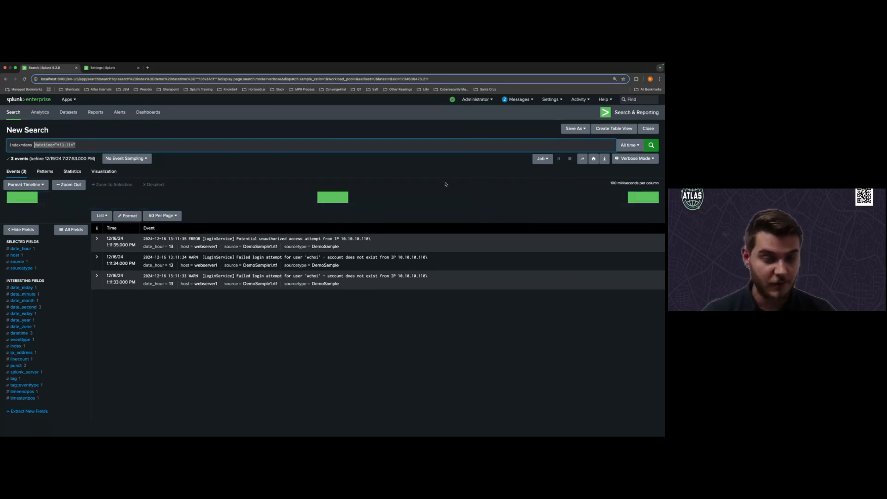
pyautogui.write('| rex "(?<log_level>WARN|ERROR|INFO)"')
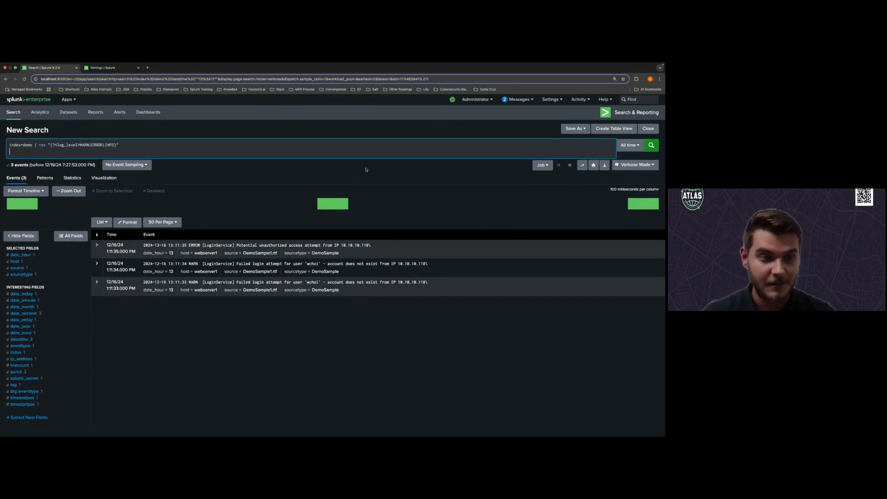
pyautogui.press('BackSpace')
pyautogui.press('Return')
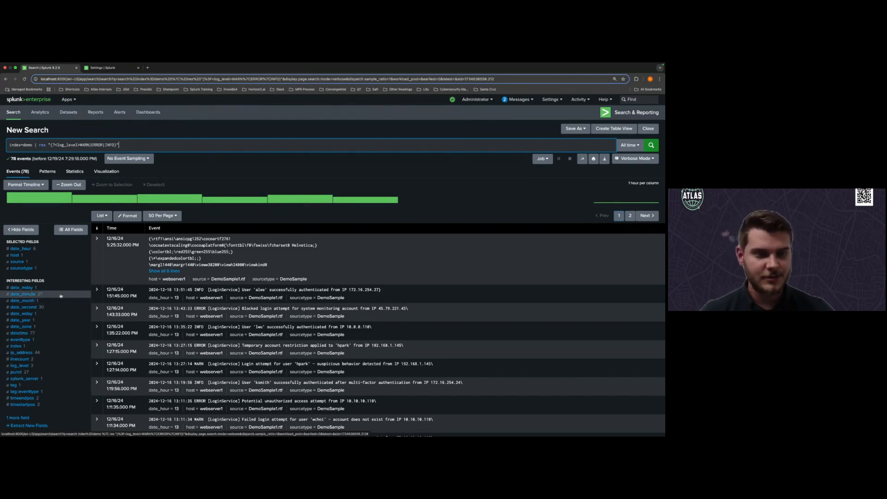
# View the log_level field's values and narrow the search to events with the value WARN
pyautogui.scroll(-2, 51, 297)
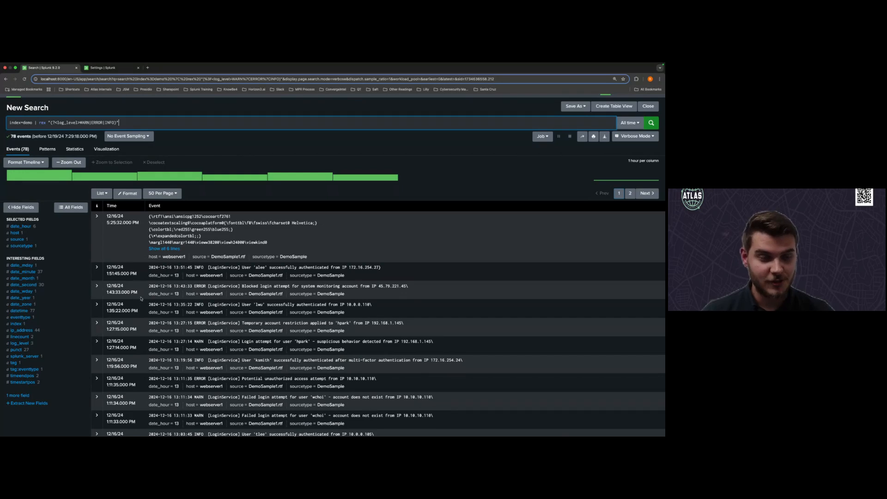
pyautogui.click(32, 345)
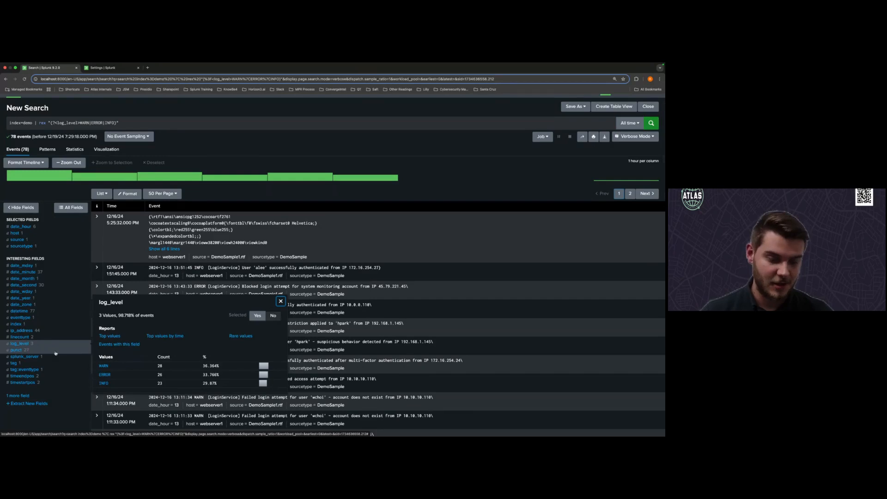
pyautogui.scroll(-1, 111, 371)
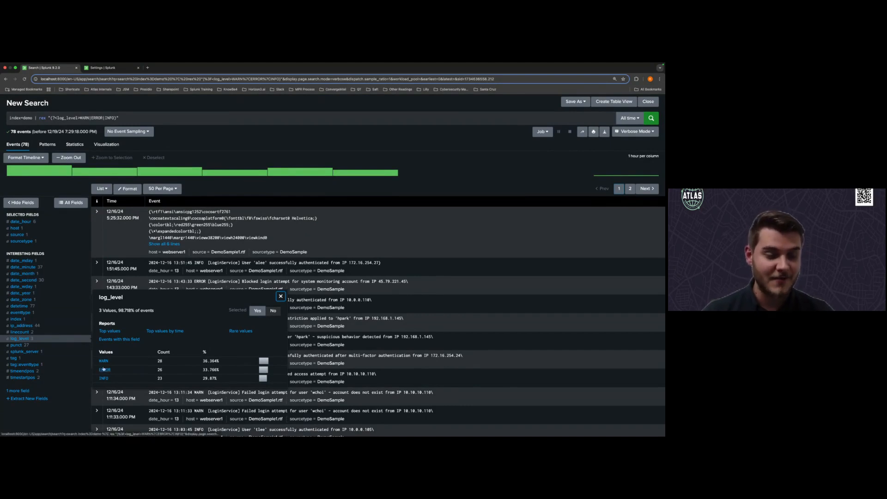
pyautogui.scroll(1, 109, 367)
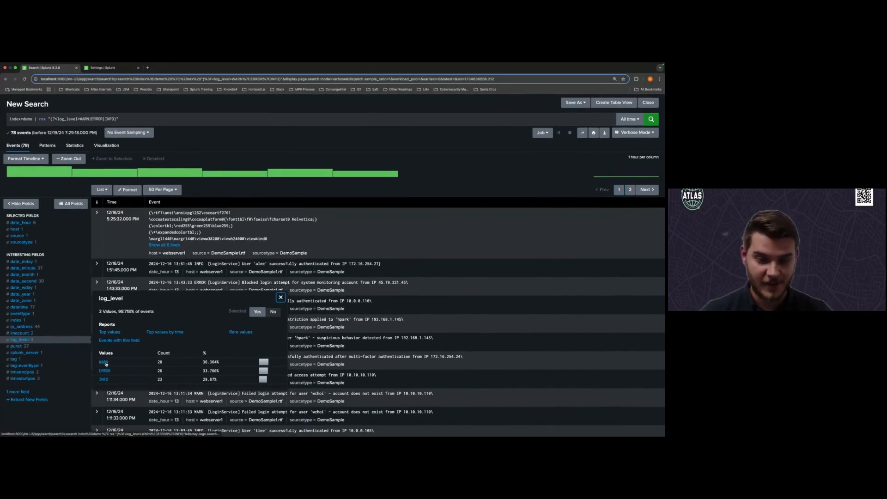
pyautogui.click(104, 363)
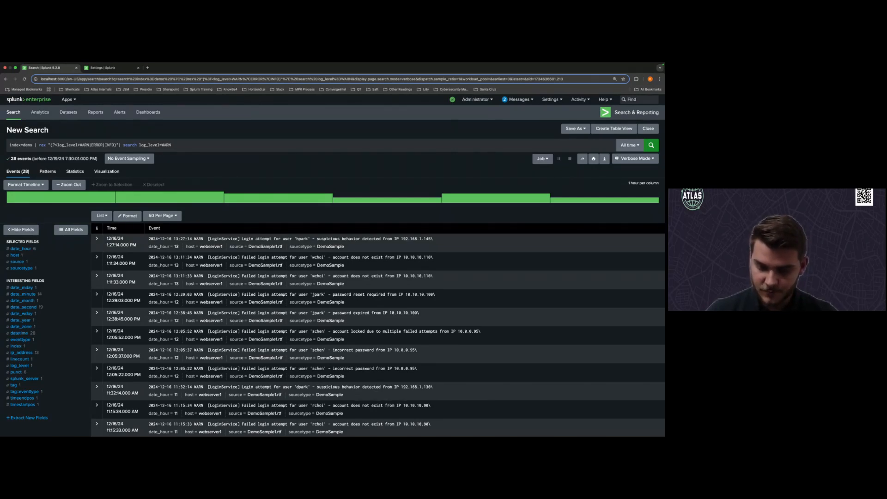
# Switch to the slide presentation and show the closing Questions slide
pyautogui.hotkey('ctrl', 'Left')
pyautogui.click(524, 232)
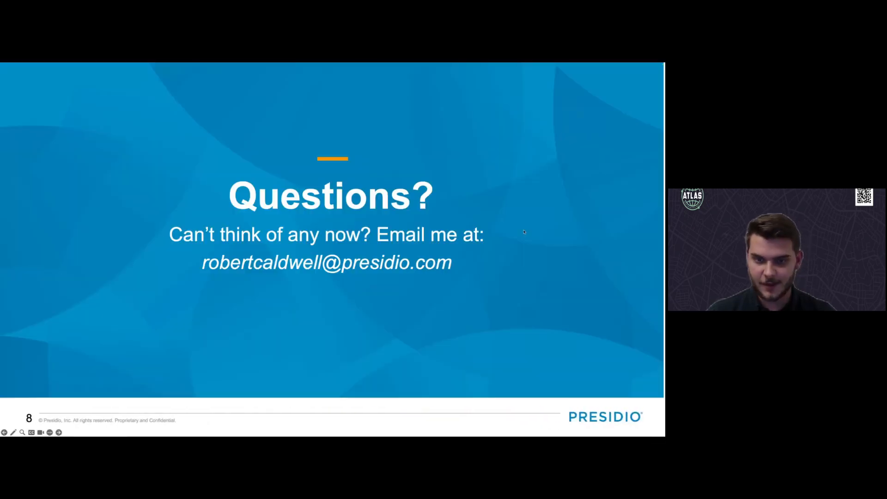